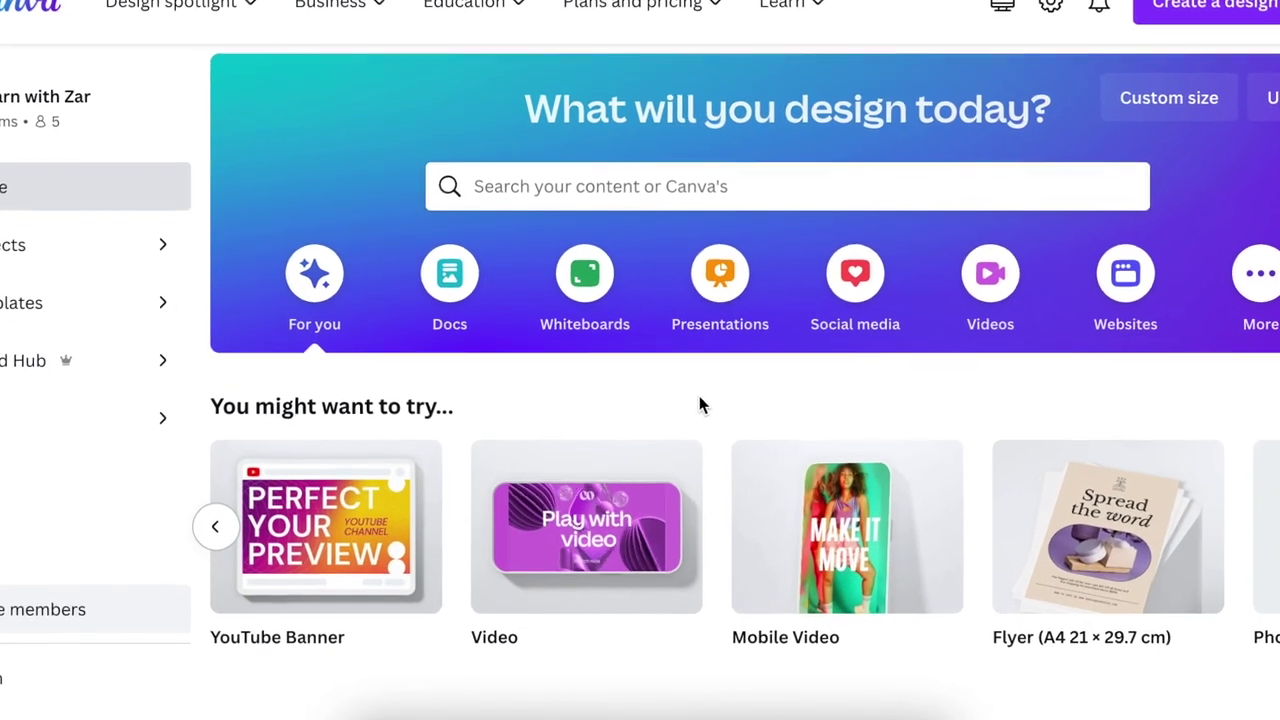
- Create a blank 1920 × 1080 px video and fill its page background with the black-to-blue gradient
mouse_move(563, 572)
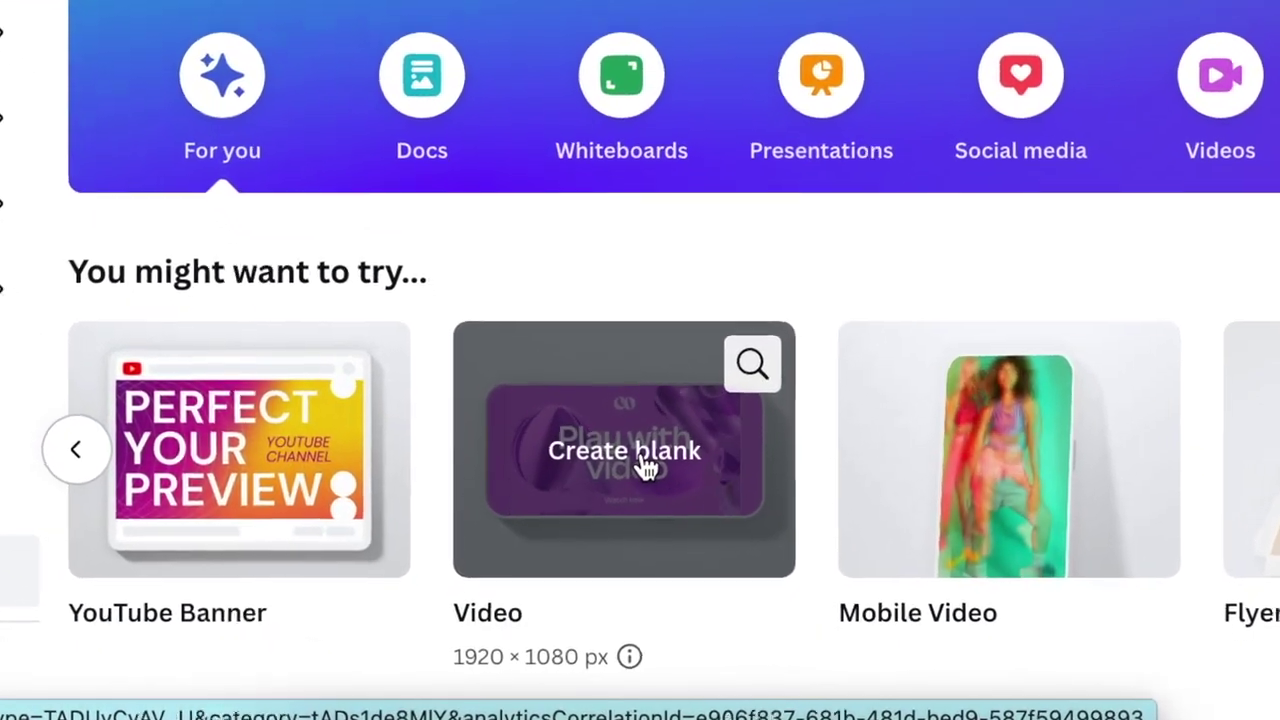
left_click(641, 478)
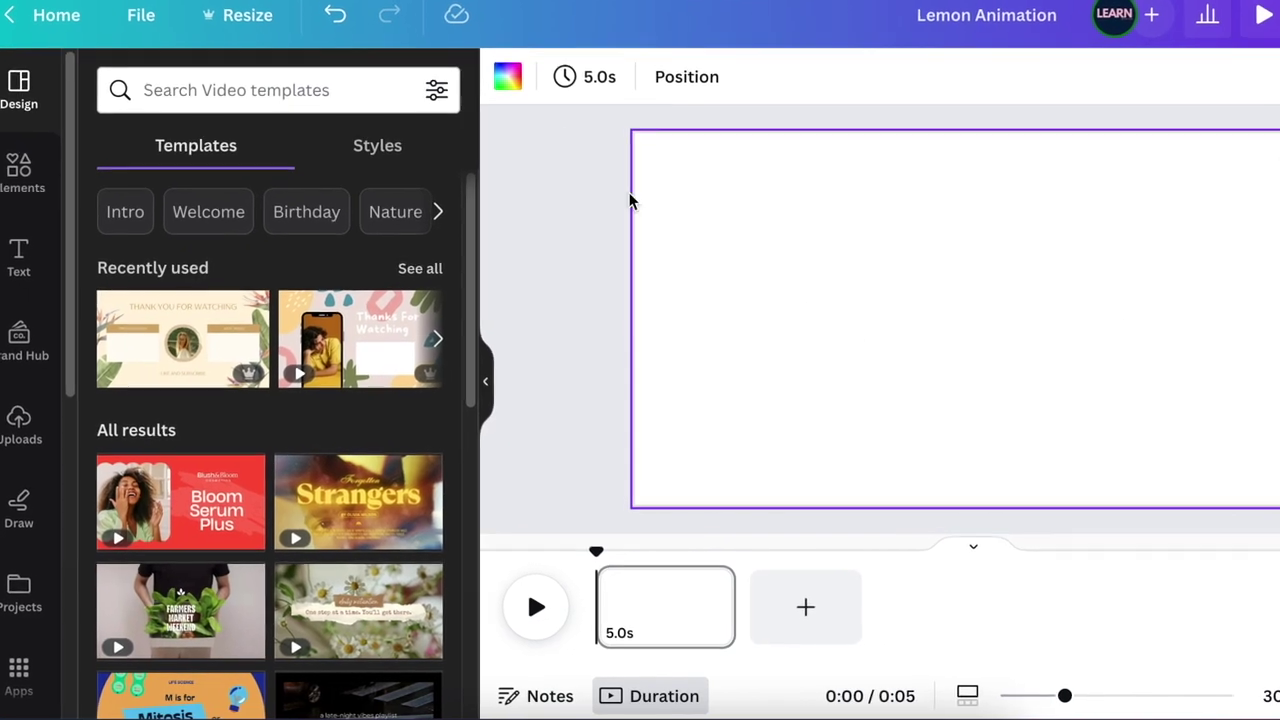
left_click(510, 87)
scroll(340, 310, "down", 8)
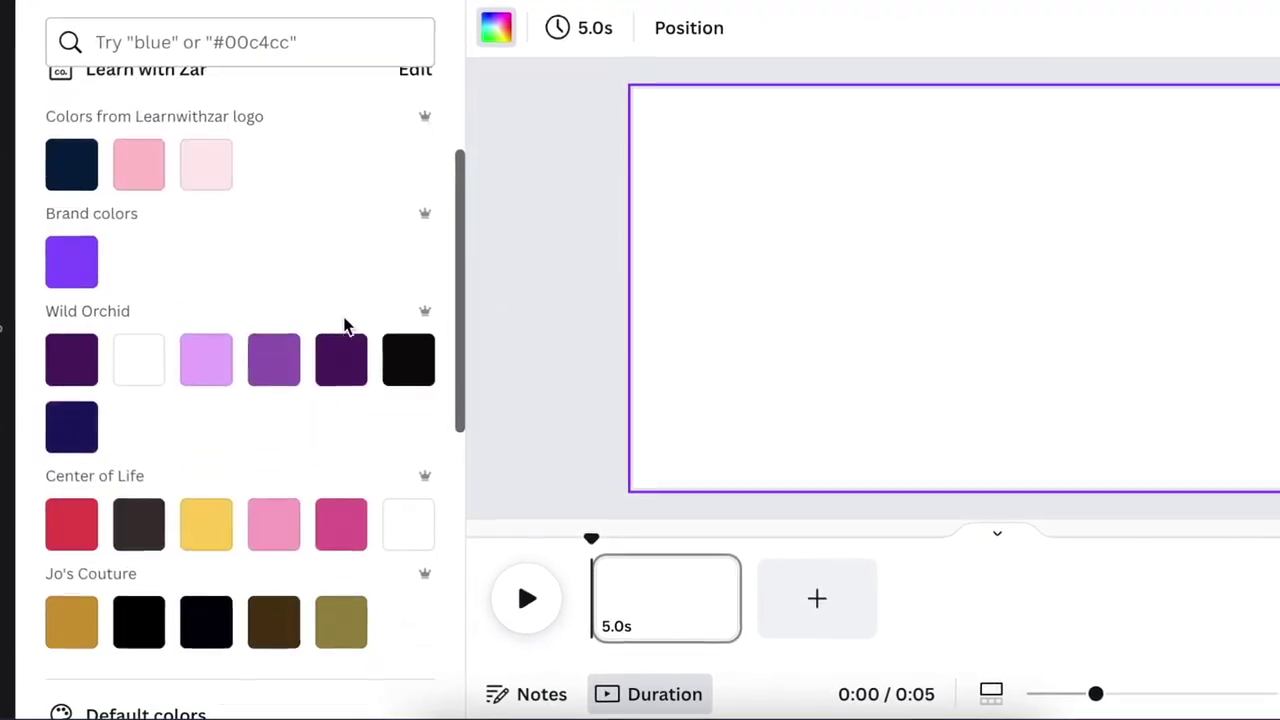
scroll(300, 314, "up", 3)
scroll(205, 430, "up", 5)
scroll(190, 500, "down", 9)
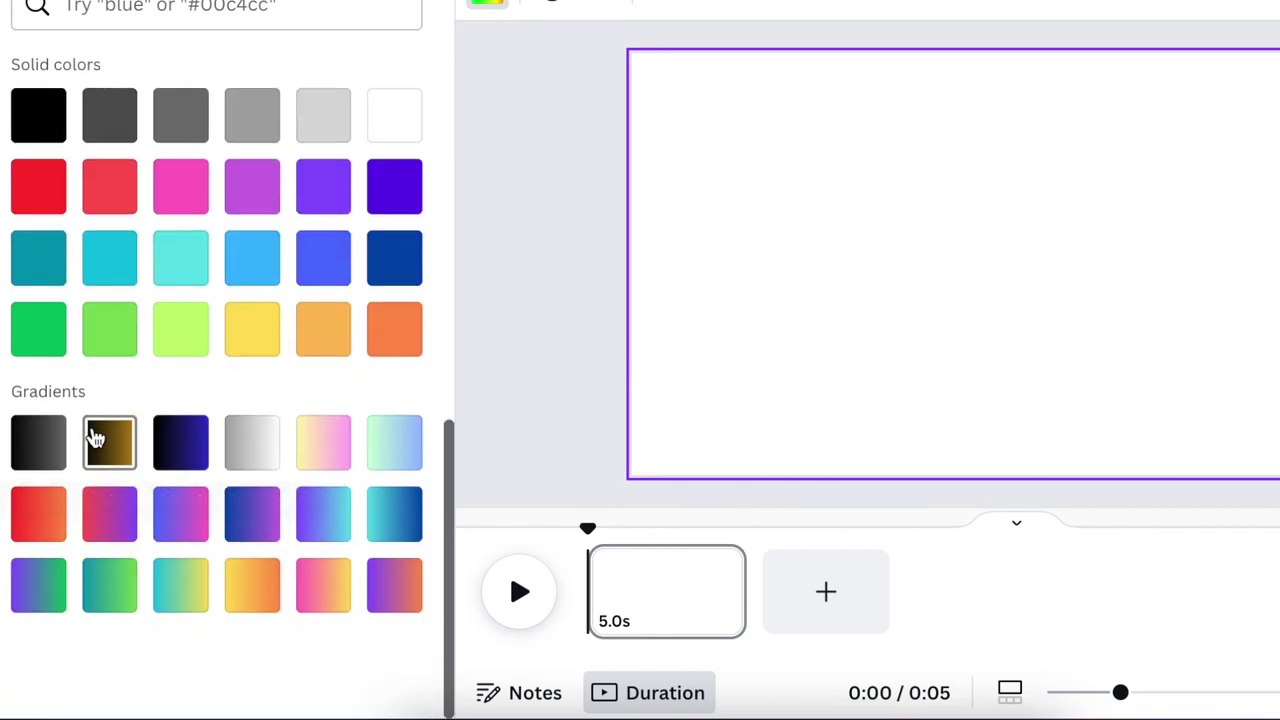
left_click(192, 449)
left_click(527, 347)
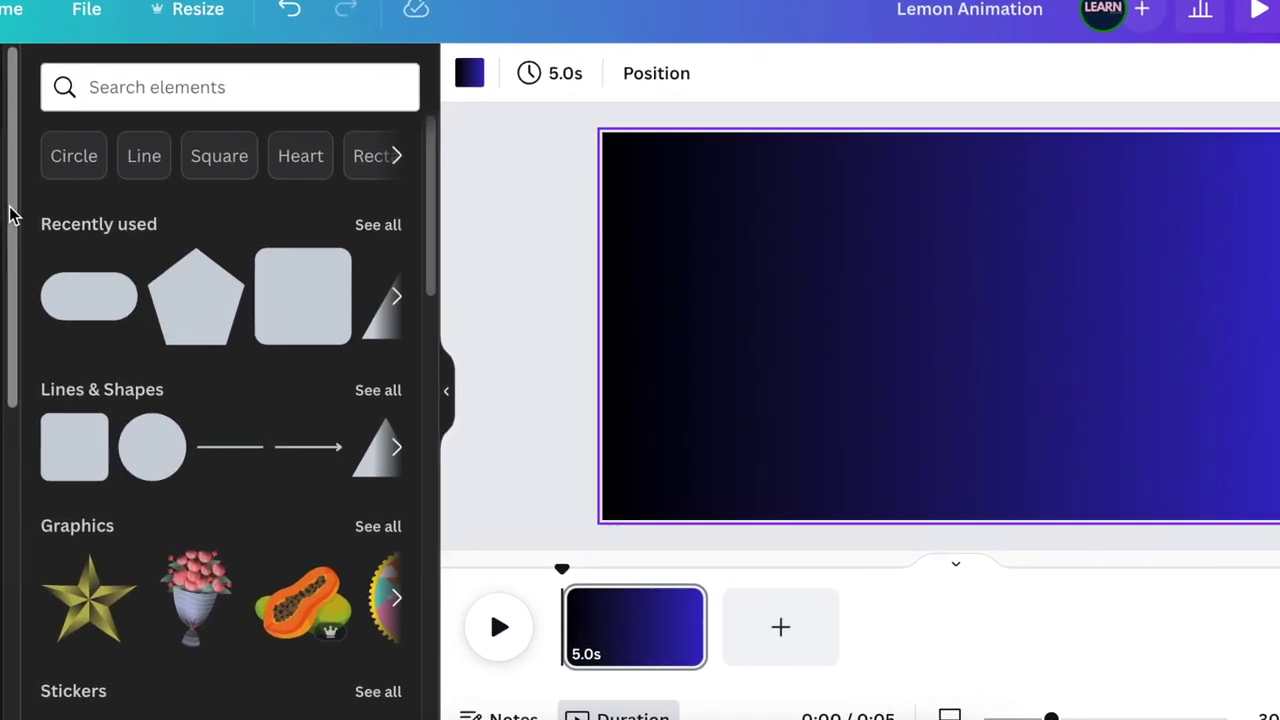
- Add a circle to the page and fill it with white
key("c")
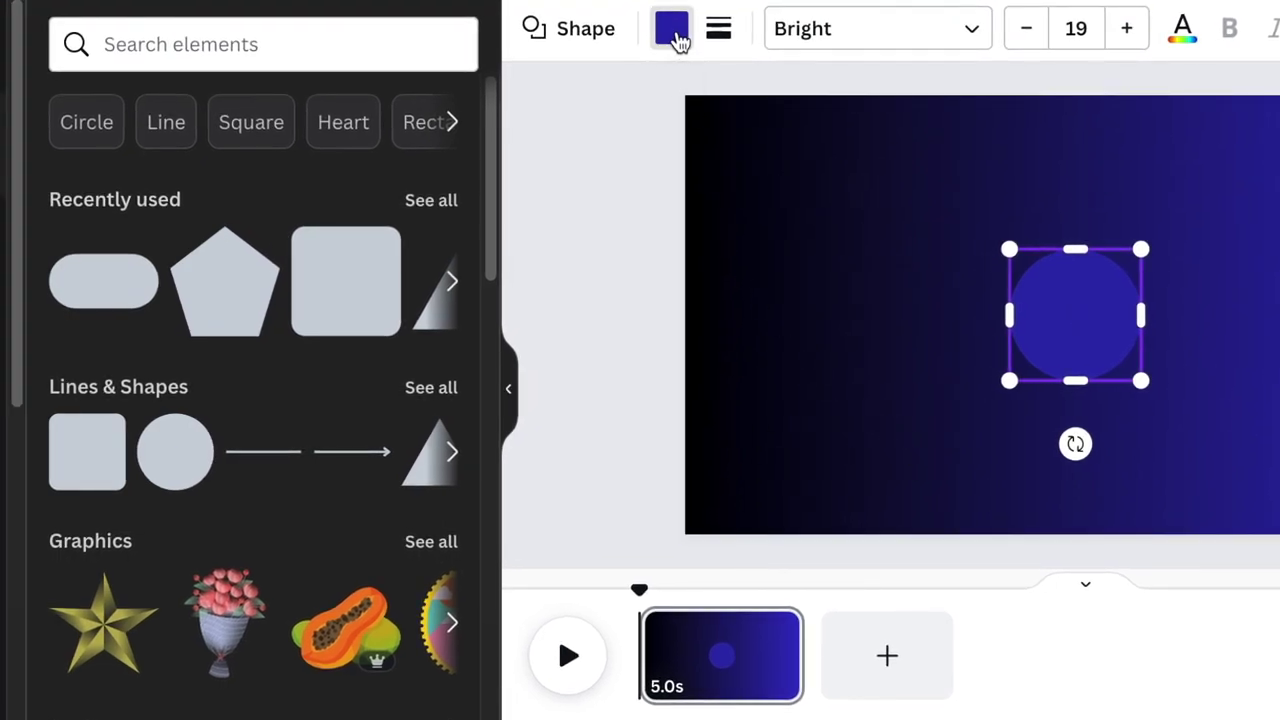
left_click(672, 30)
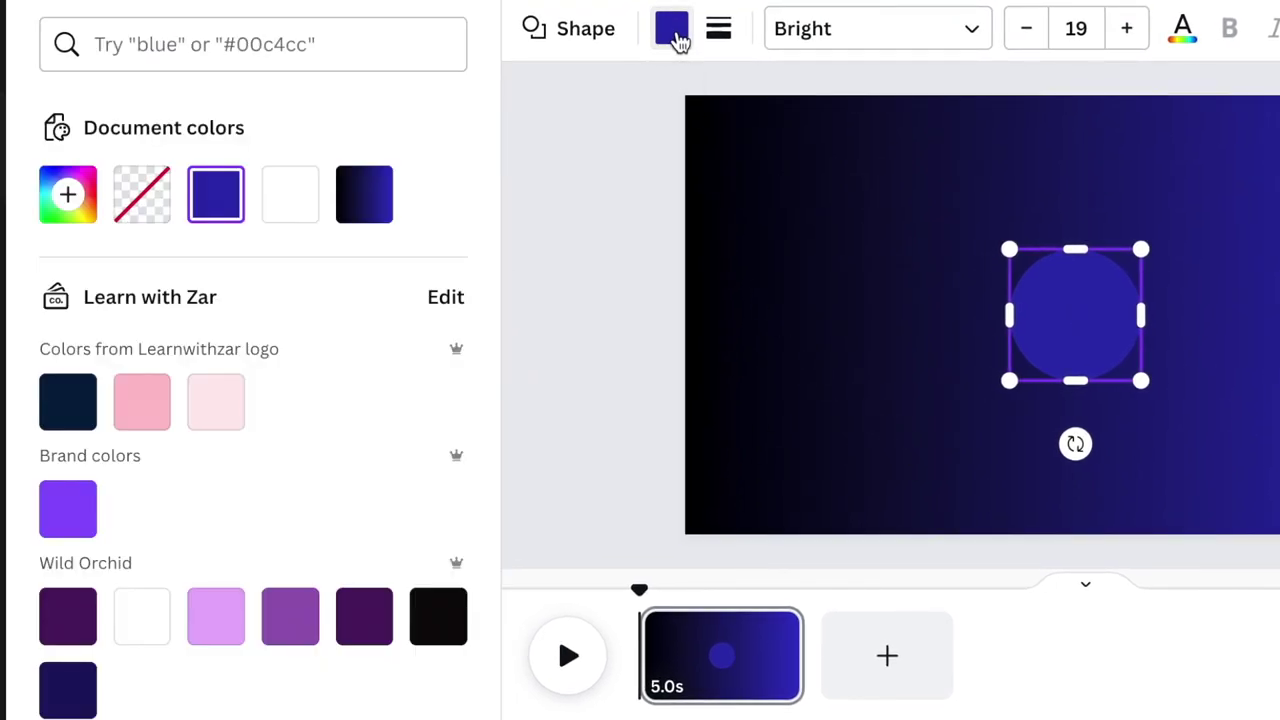
left_click(292, 200)
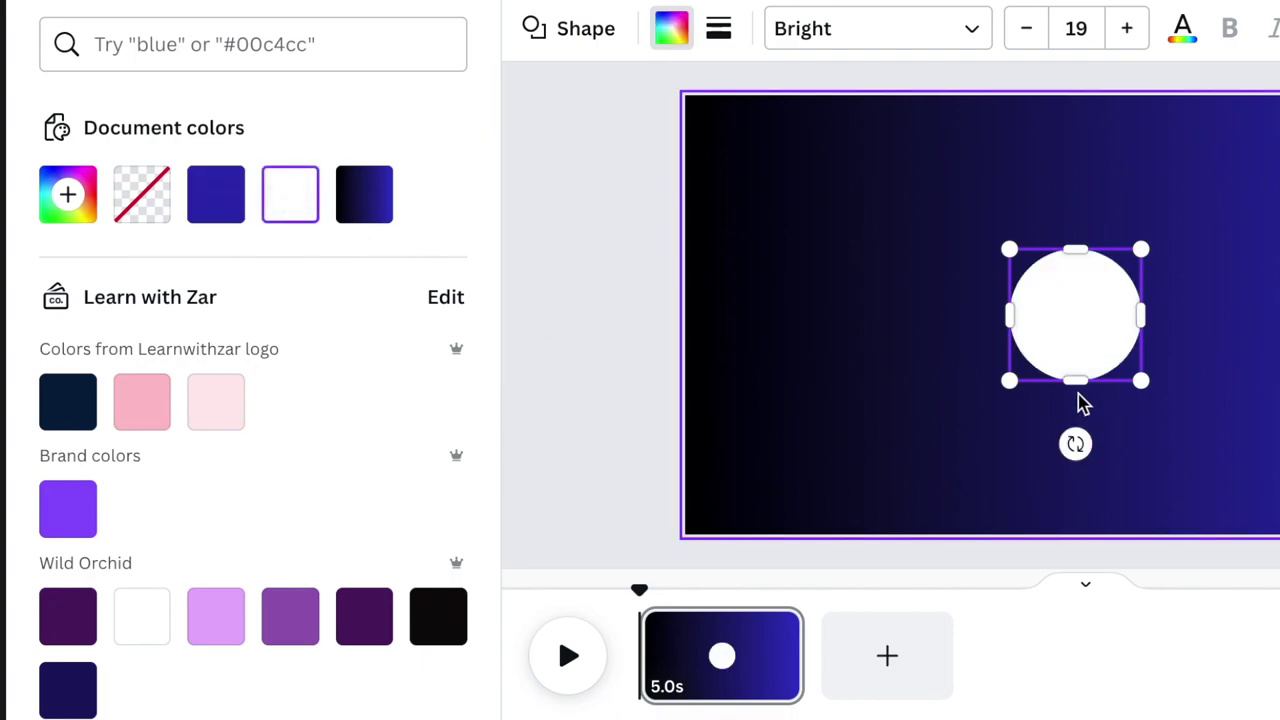
- Reshape the white circle into an elongated ellipse about 162 high, tilted by about 32° clockwise
left_click_drag(1076, 381, 1078, 320)
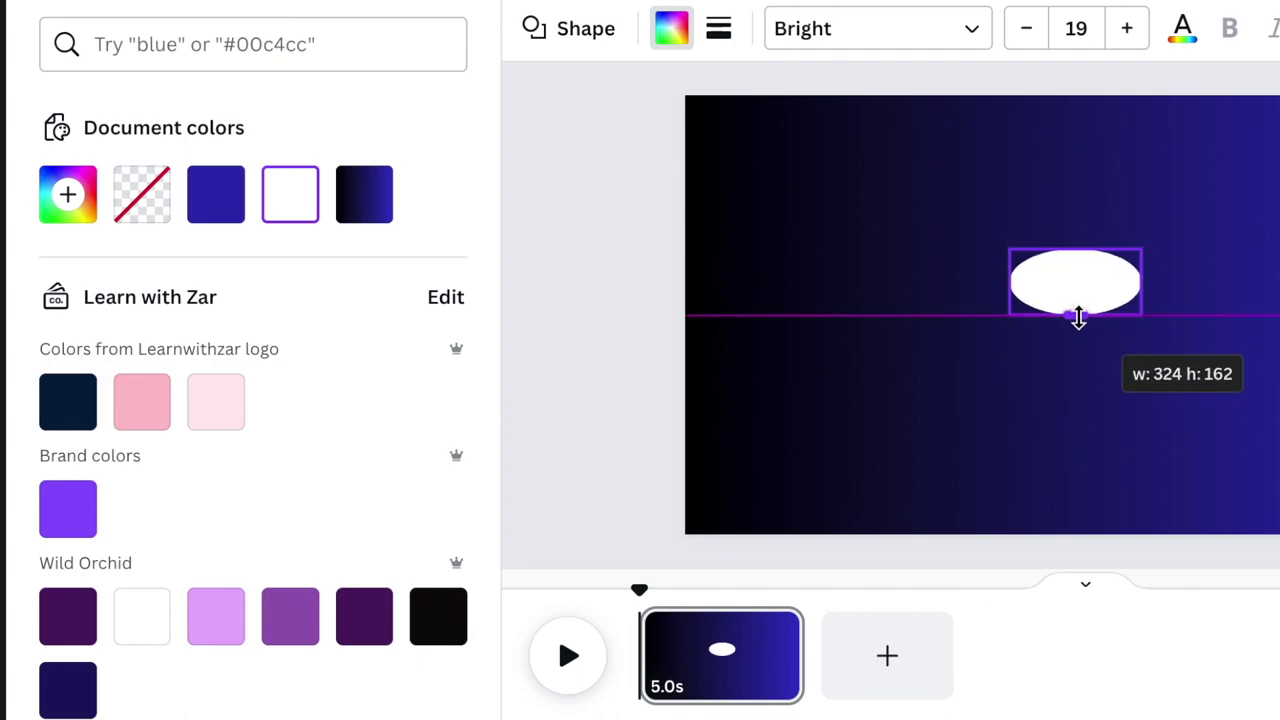
left_click_drag(1078, 320, 1076, 321)
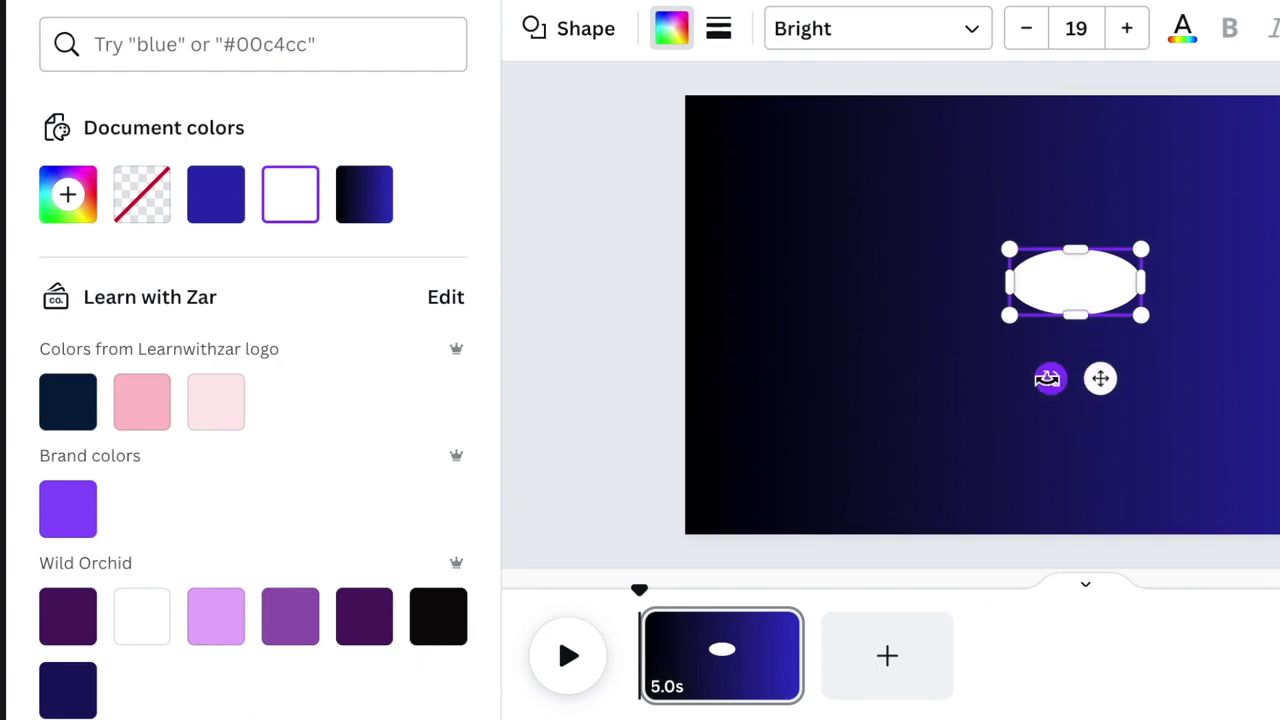
left_click_drag(1052, 378, 1002, 363)
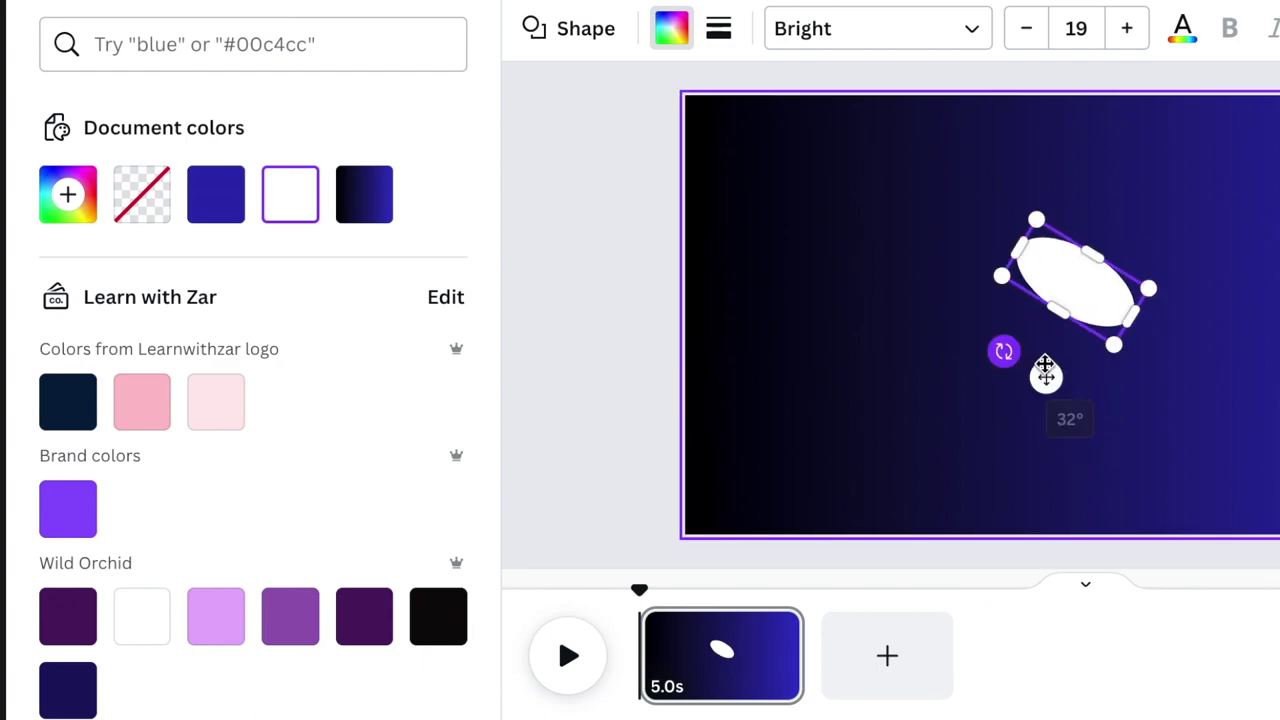
left_click_drag(1144, 326, 1165, 348)
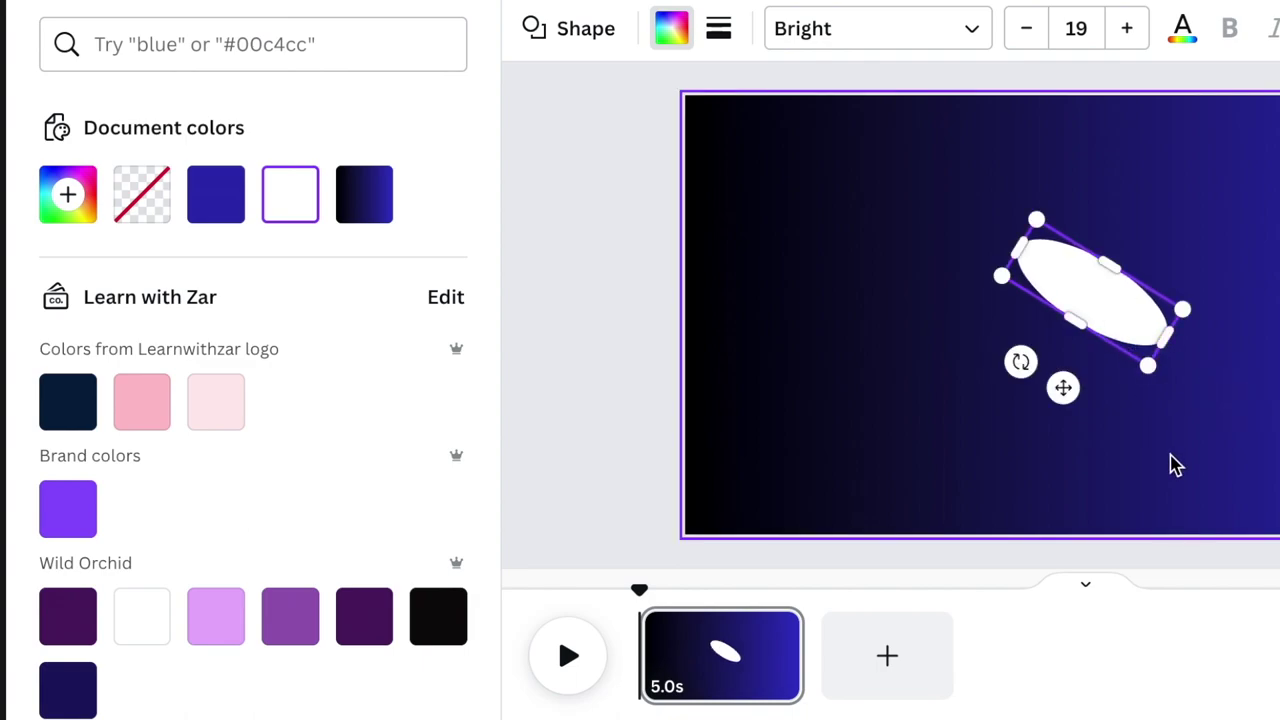
- Duplicate the tilted white ellipse and offset the copy slightly up and to the right of the original
left_click(1008, 396)
left_click(1091, 329)
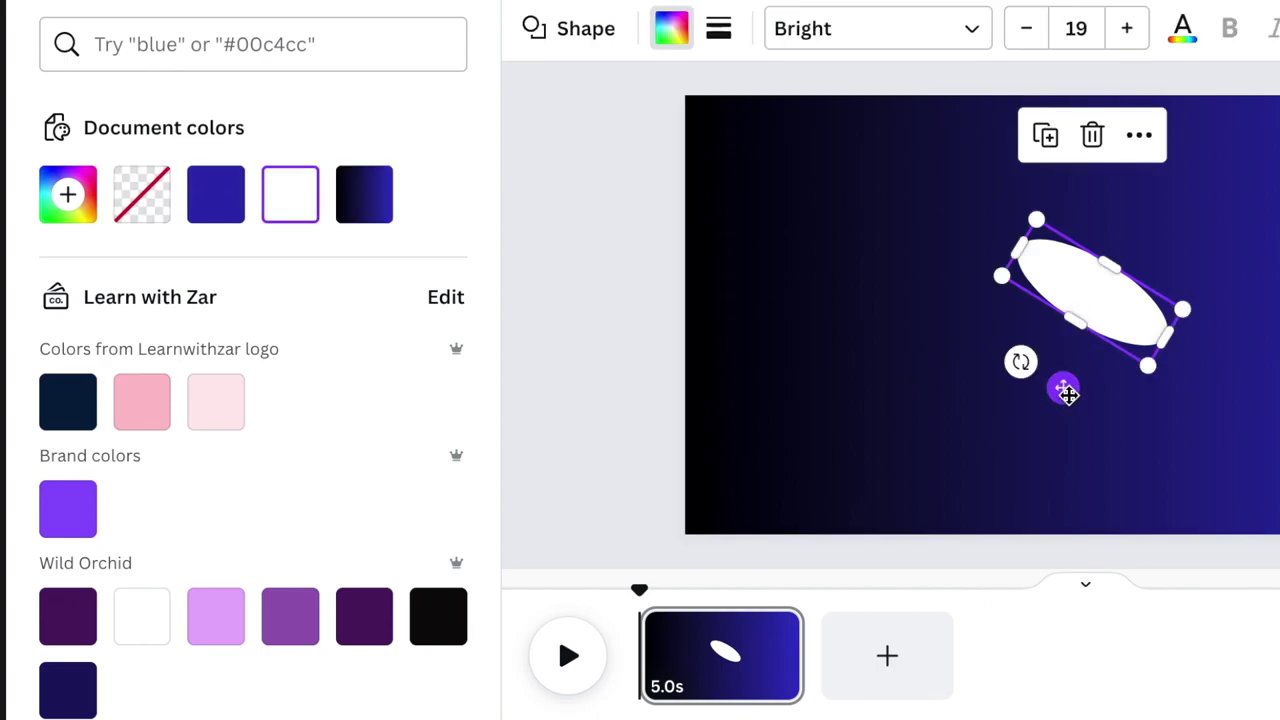
left_click(1046, 150)
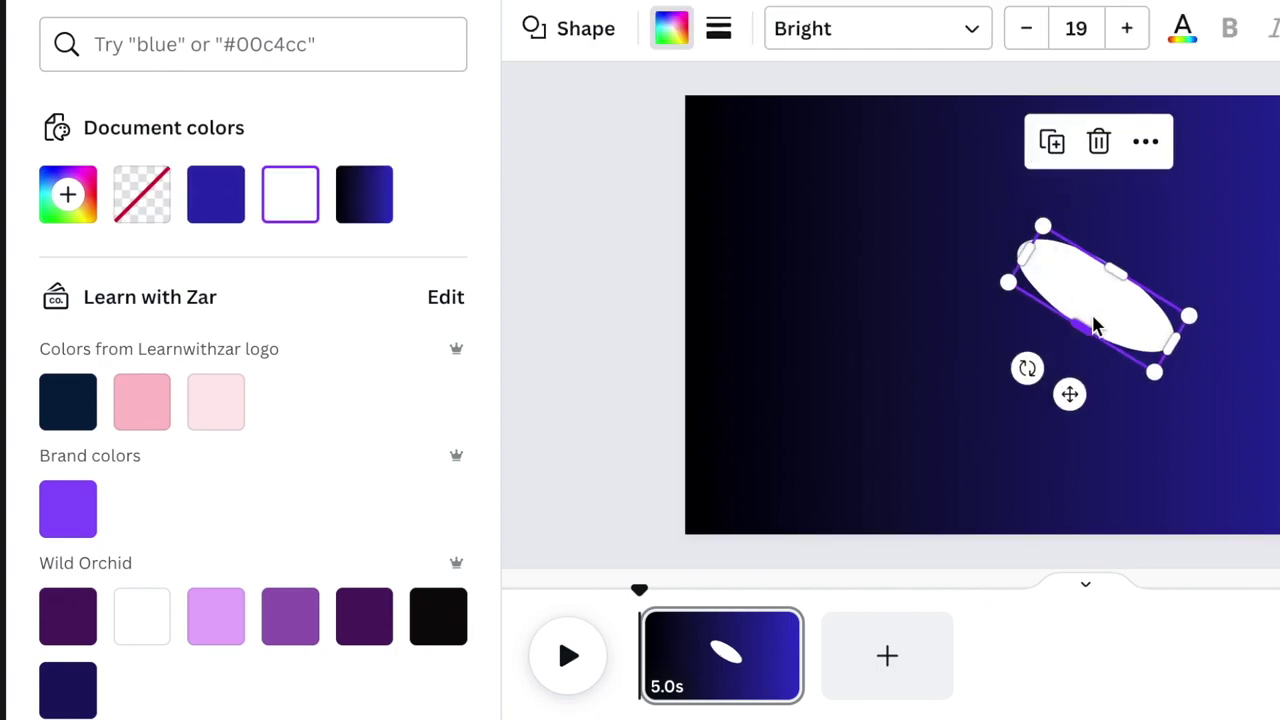
left_click_drag(1118, 323, 1132, 300)
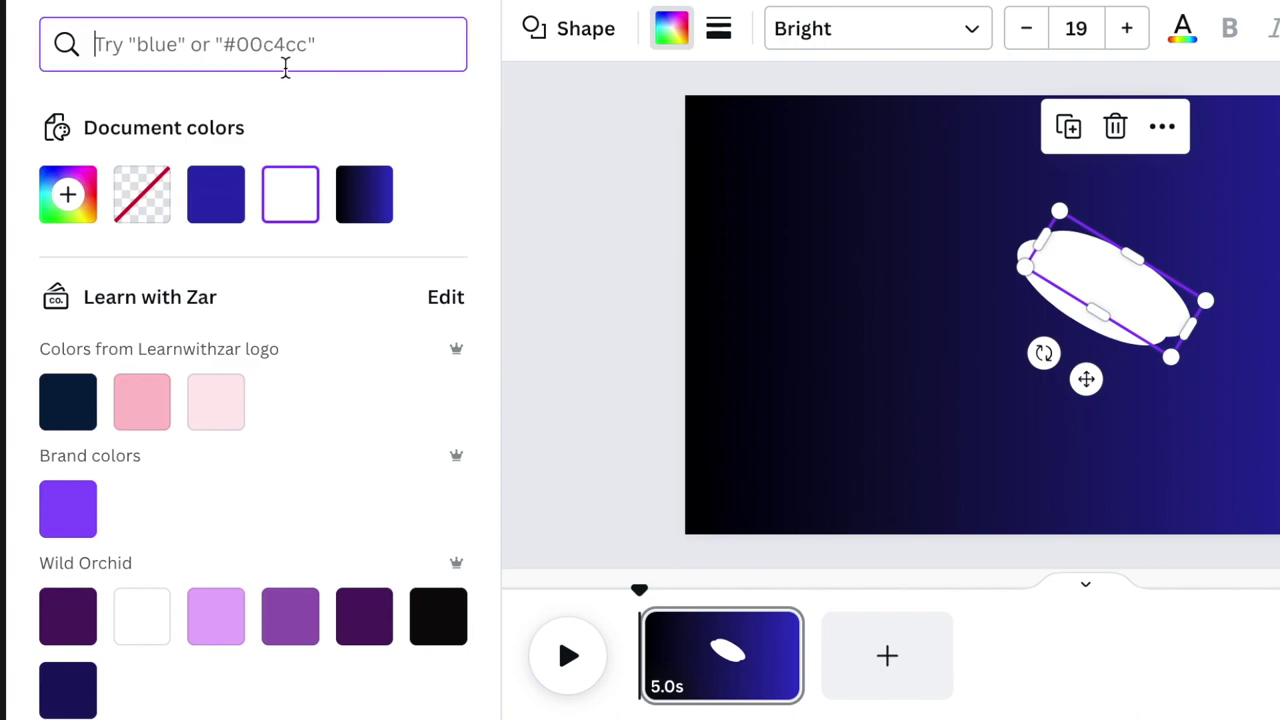
- Fill the copied ellipse with the Halved Lemons yellow found under "lemon", and lengthen it slightly over the white one
type("n")
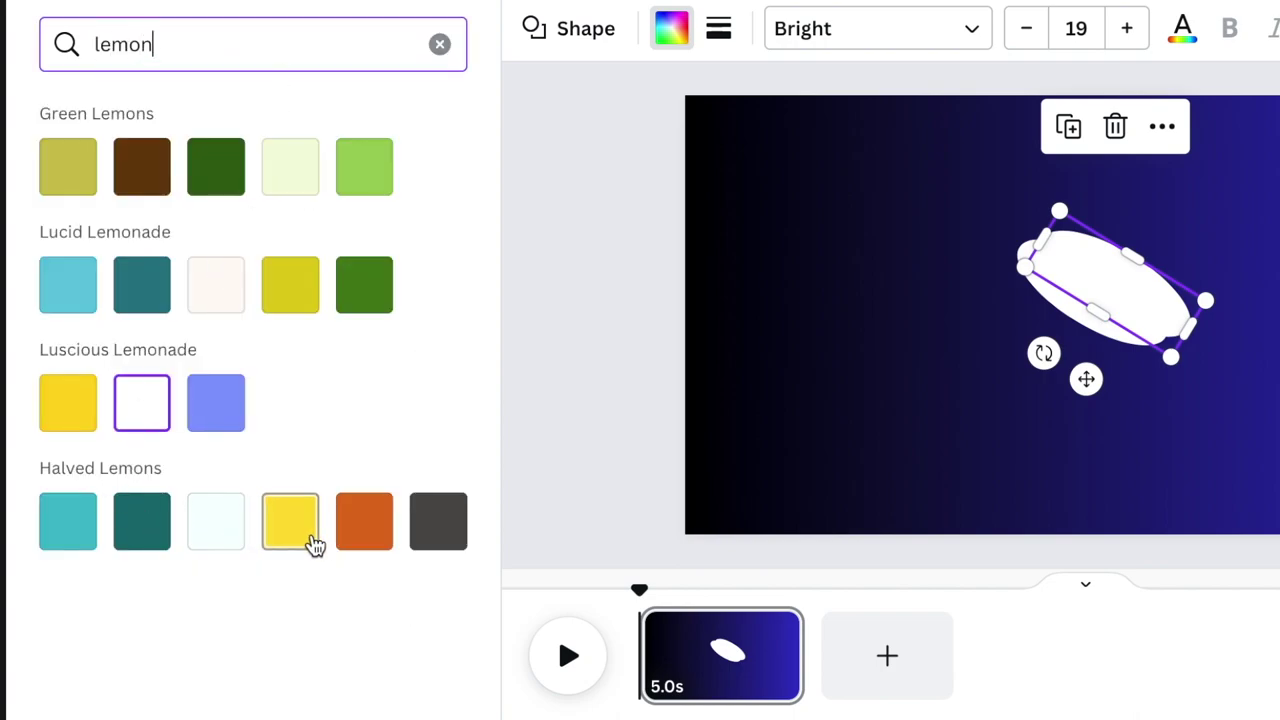
left_click(300, 527)
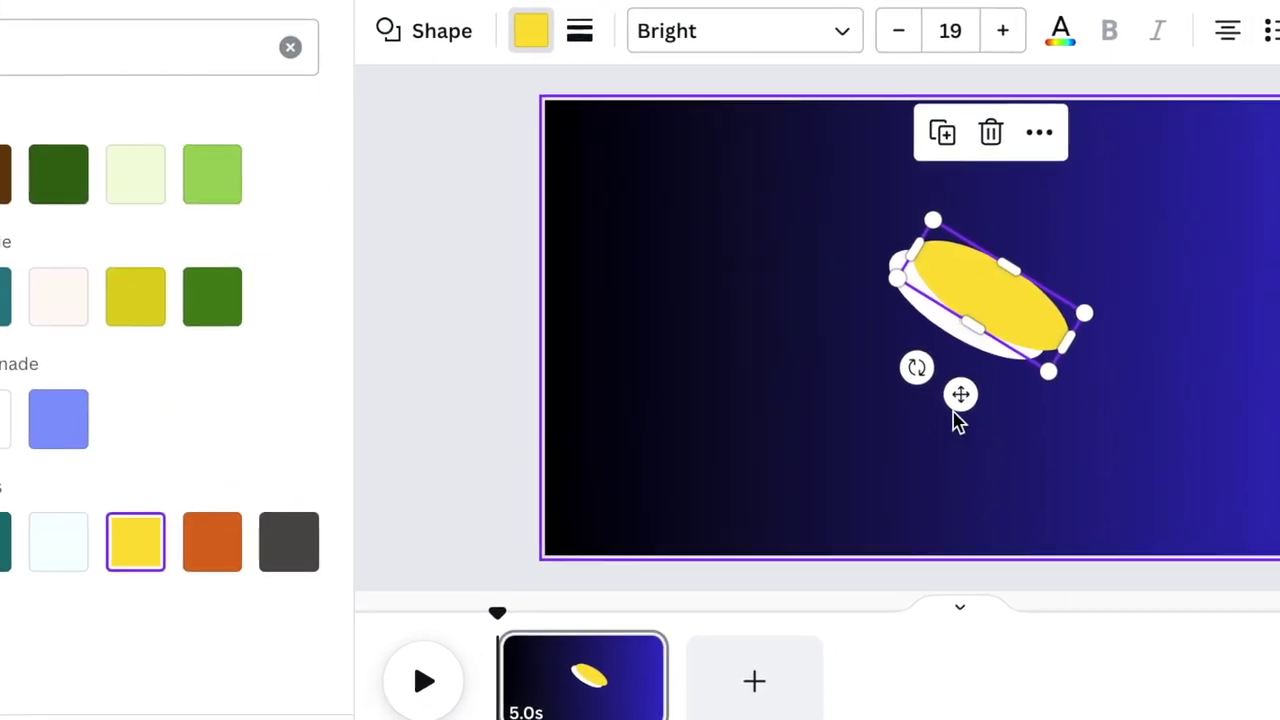
left_click_drag(882, 405, 867, 403)
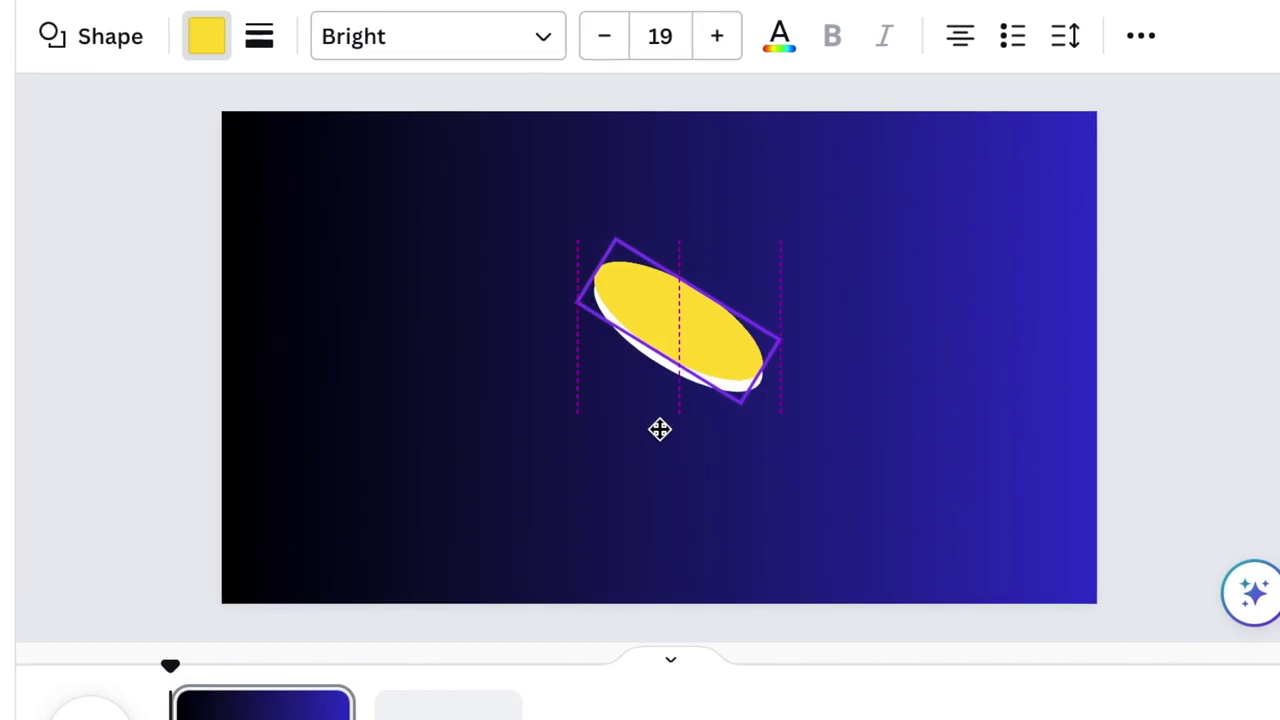
left_click_drag(758, 372, 765, 383)
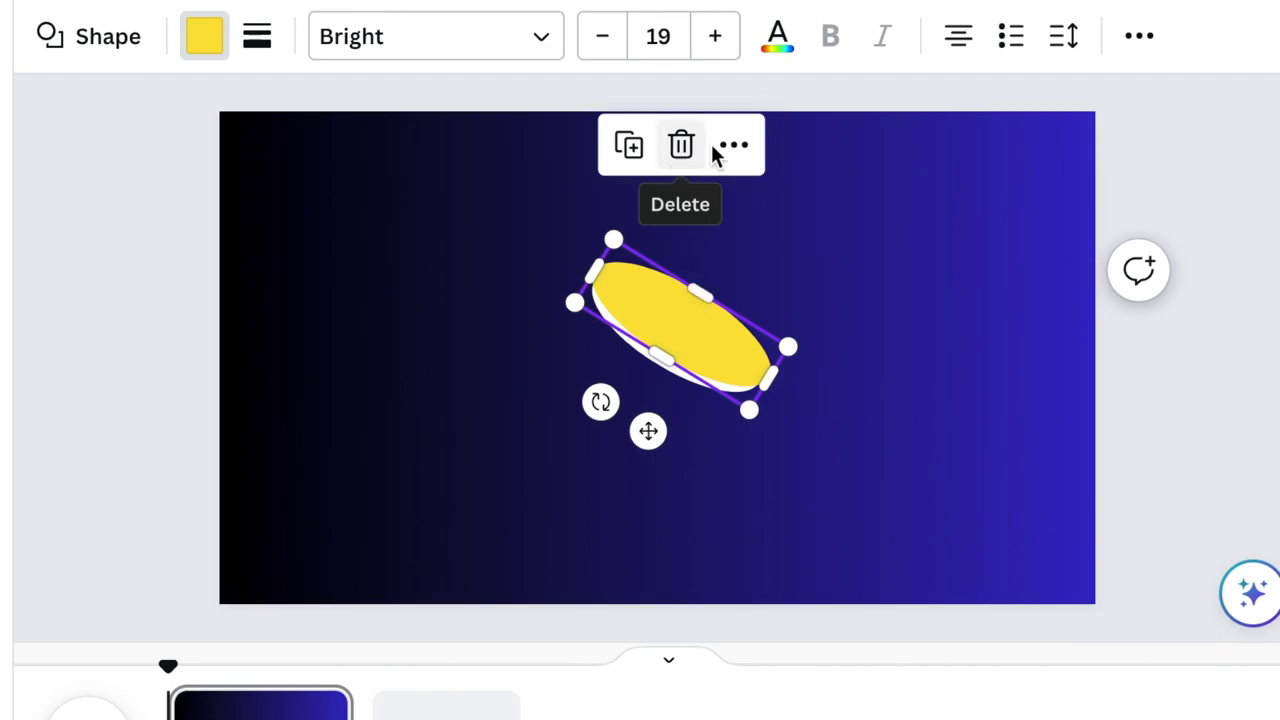
- Send the yellow ellipse to the back, behind the white one
right_click(667, 333)
mouse_move(849, 374)
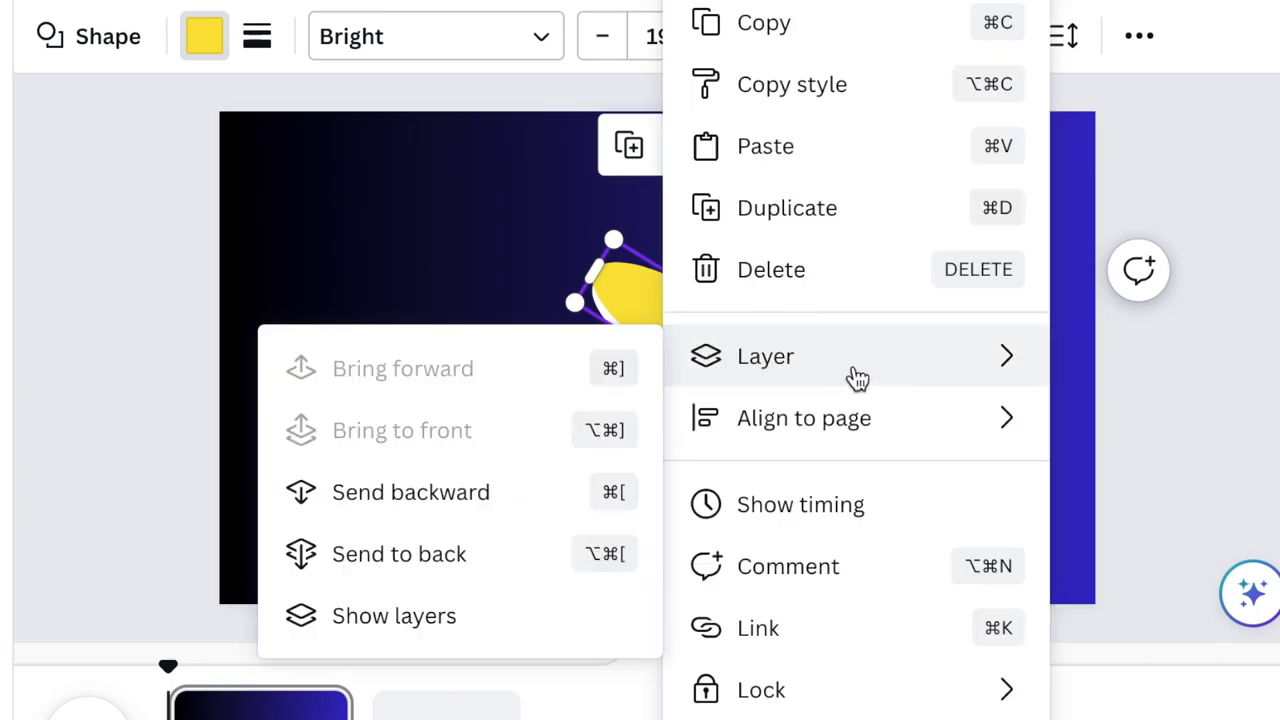
left_click(441, 560)
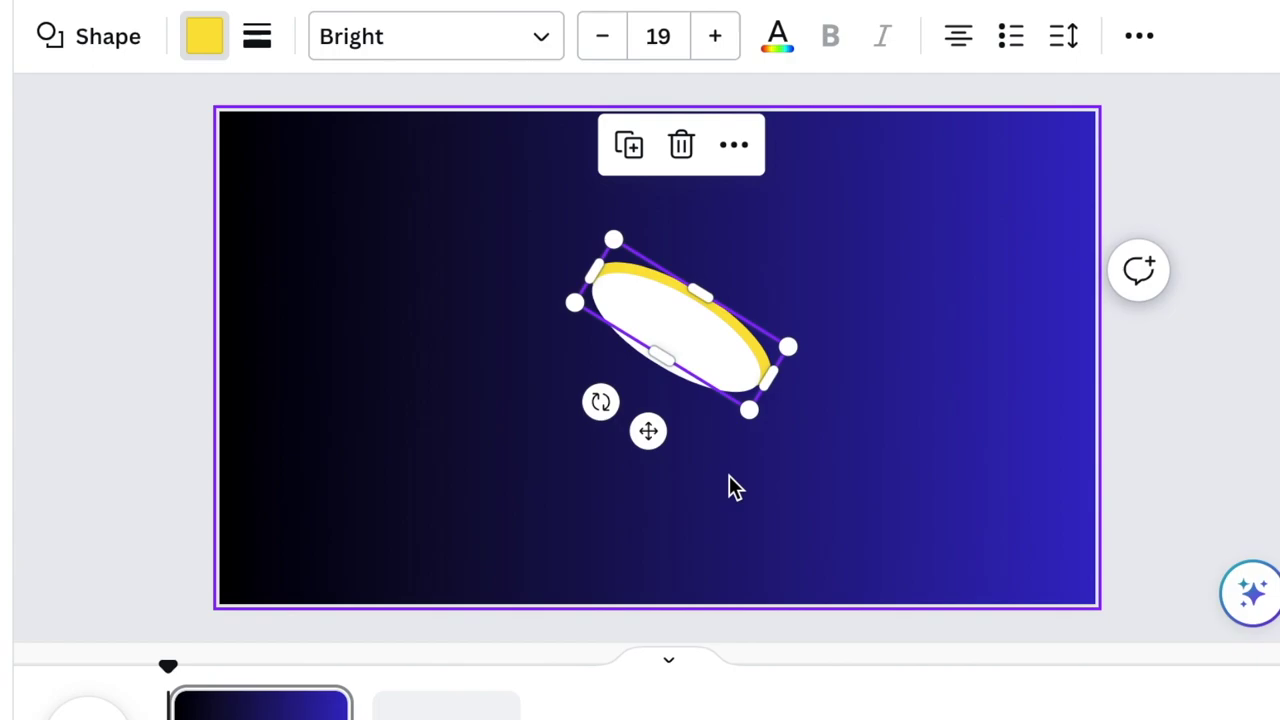
left_click(836, 444)
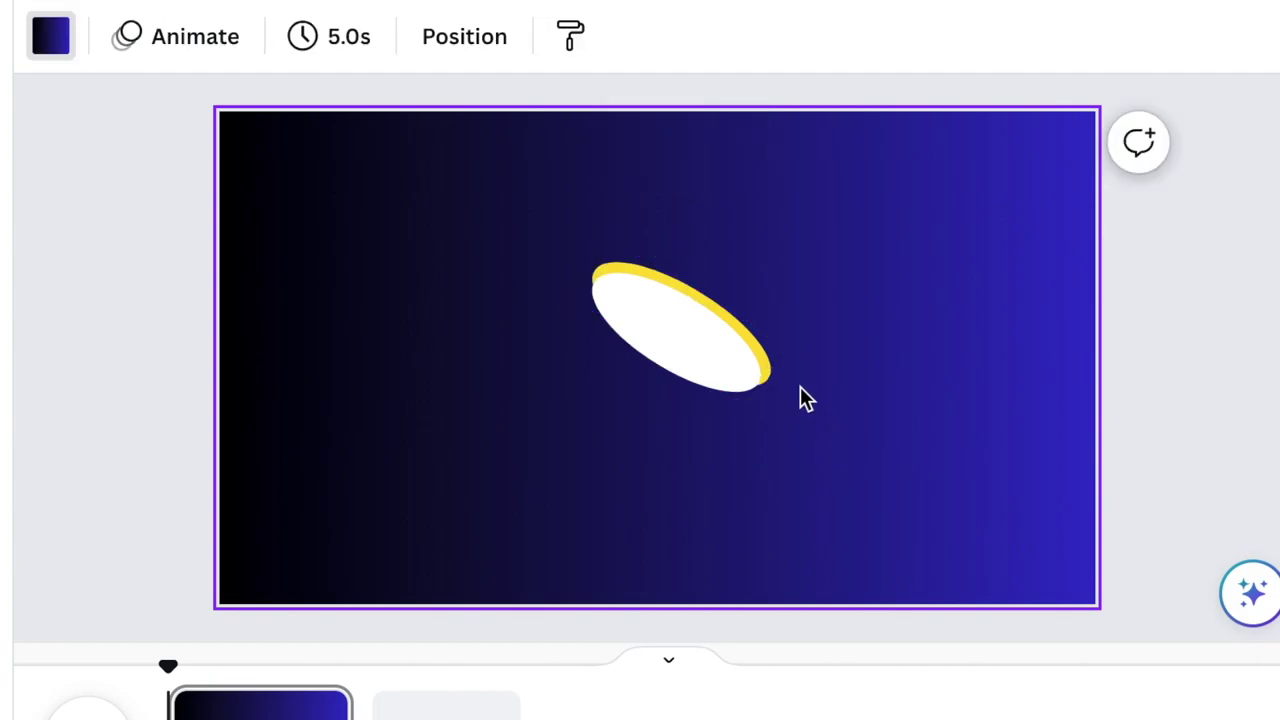
- Enlarge the yellow ellipse to about 448 by 186 so it forms a thin rim all around the white one
left_click(751, 323)
left_click_drag(660, 367, 654, 374)
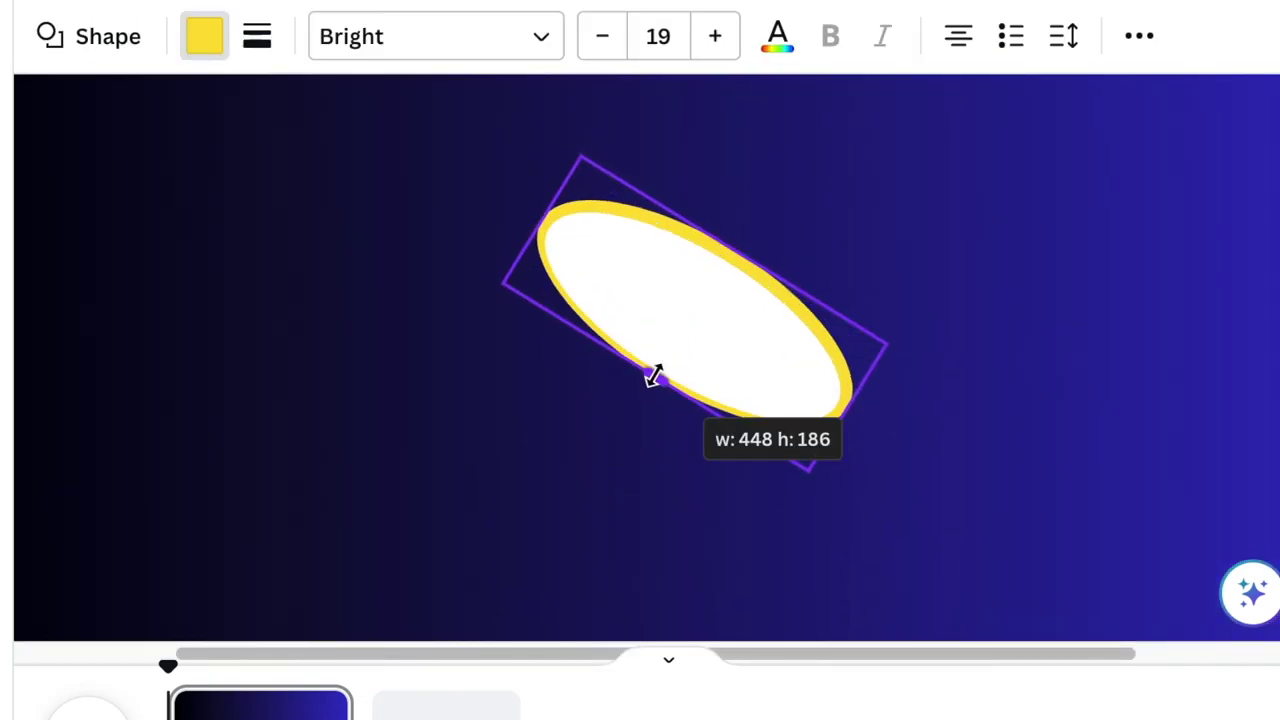
left_click_drag(654, 374, 654, 374)
left_click(873, 495)
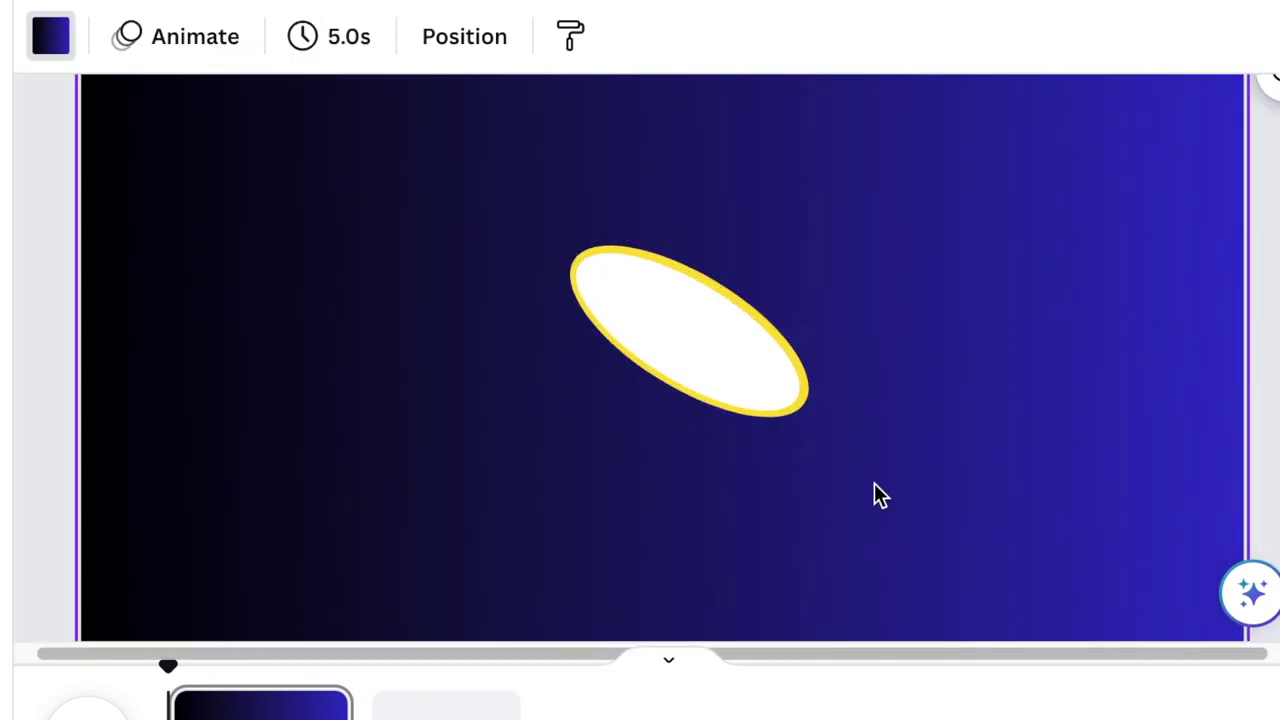
- Duplicate the yellow rim ellipse and make the copy taller, shifted up over the white ellipse
left_click(811, 349)
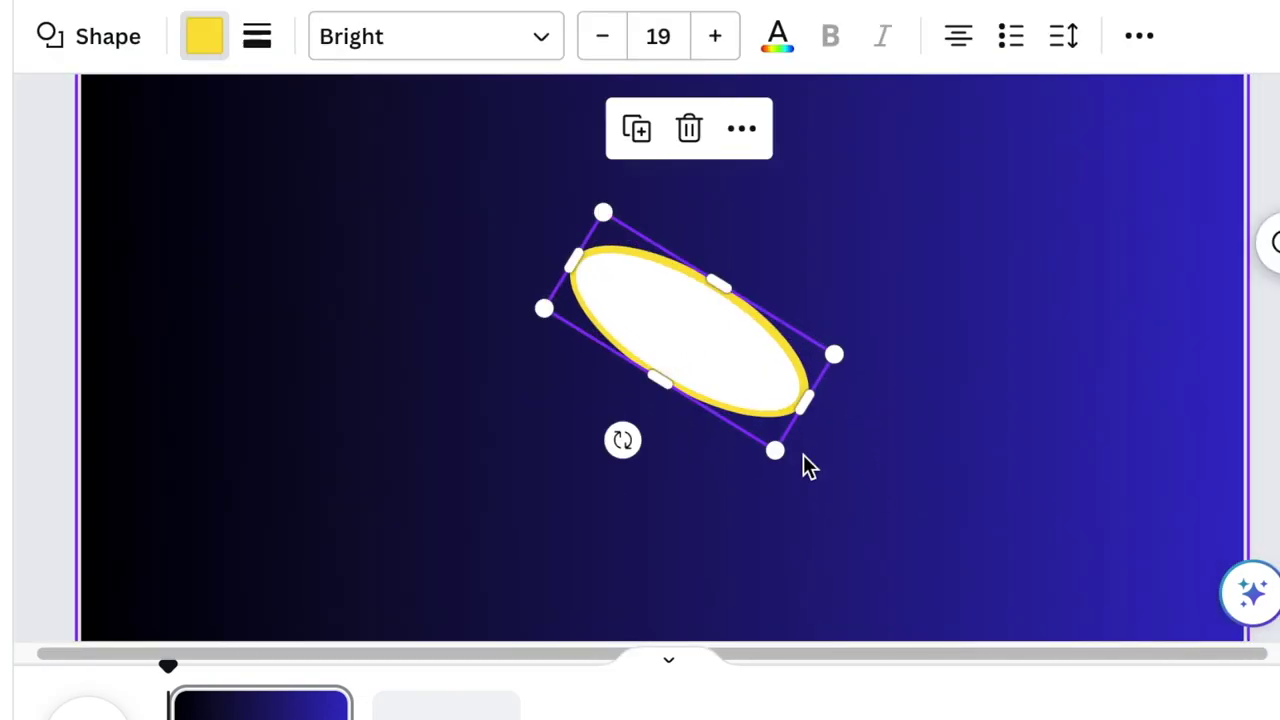
left_click(636, 129)
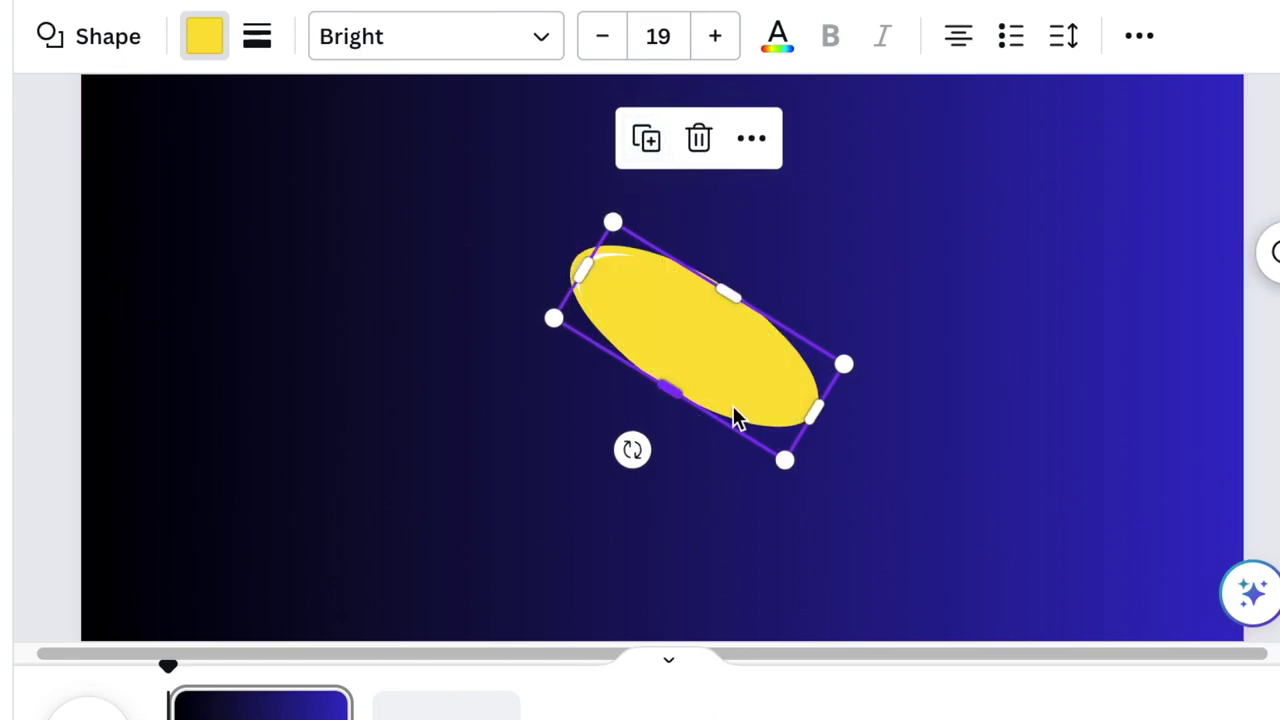
left_click_drag(748, 364, 757, 317)
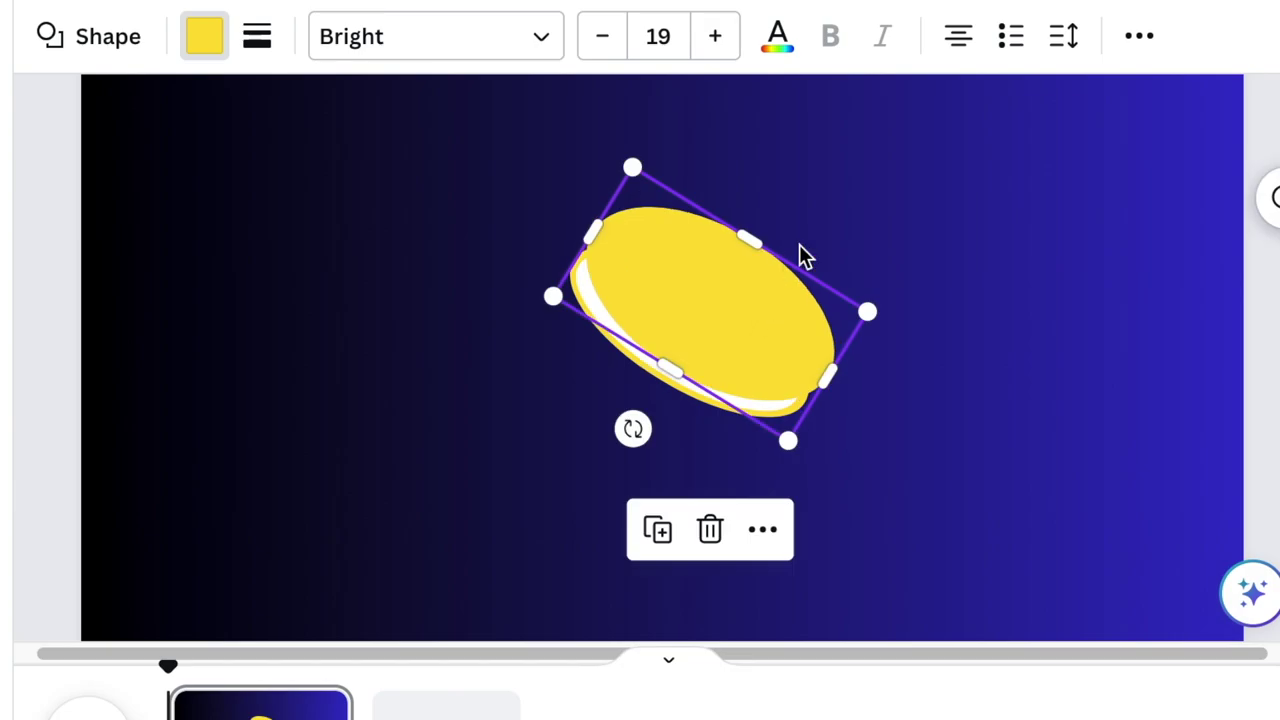
- Send the taller yellow ellipse to the back and reshape it into a dome above the white lemon face
right_click(768, 302)
left_click(768, 290)
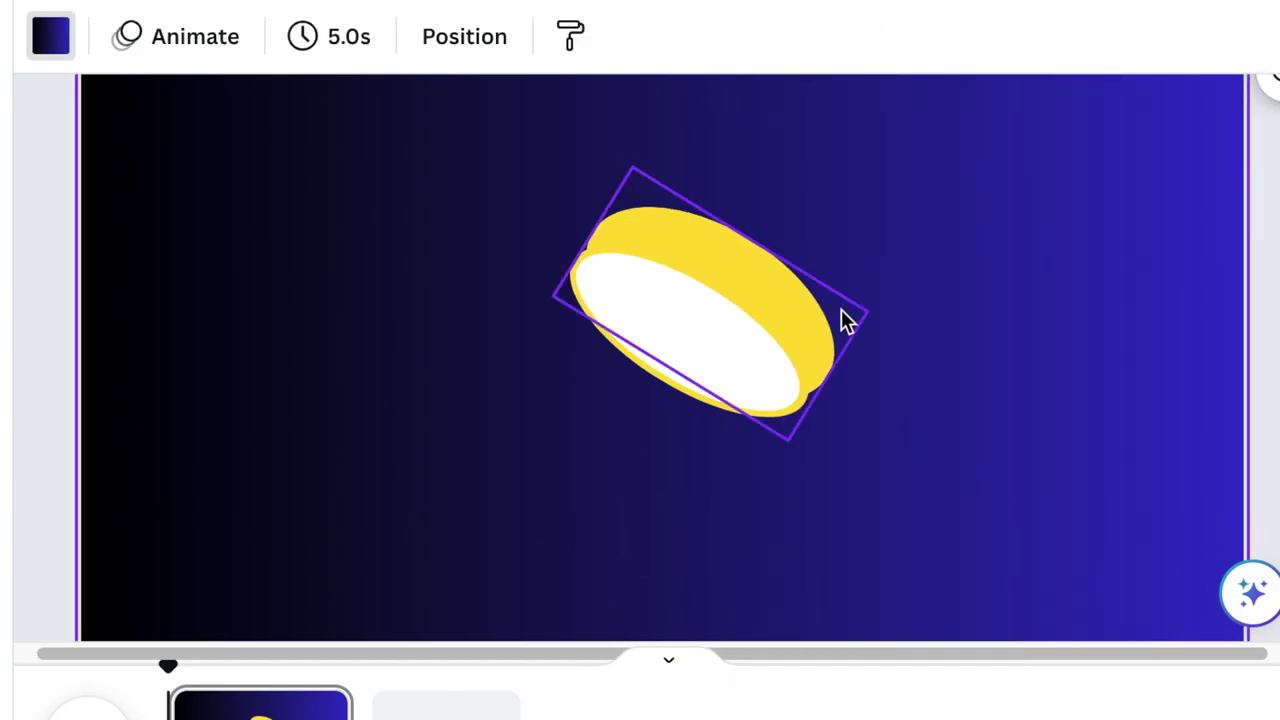
left_click(785, 313)
left_click_drag(589, 232, 819, 363)
left_click(928, 482)
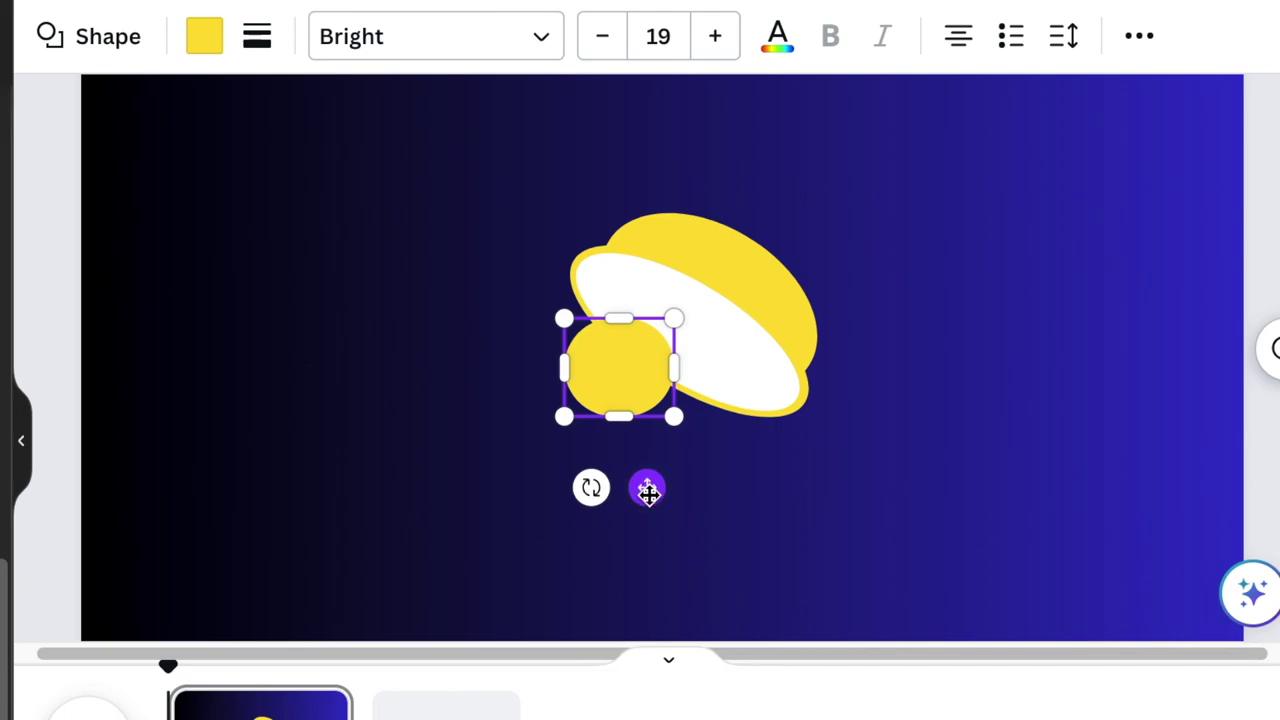
- Place a yellow circle over the upper-left end of the lemon and enlarge it to meet the rim
left_click_drag(648, 490, 663, 395)
scroll(632, 357, "up", 3)
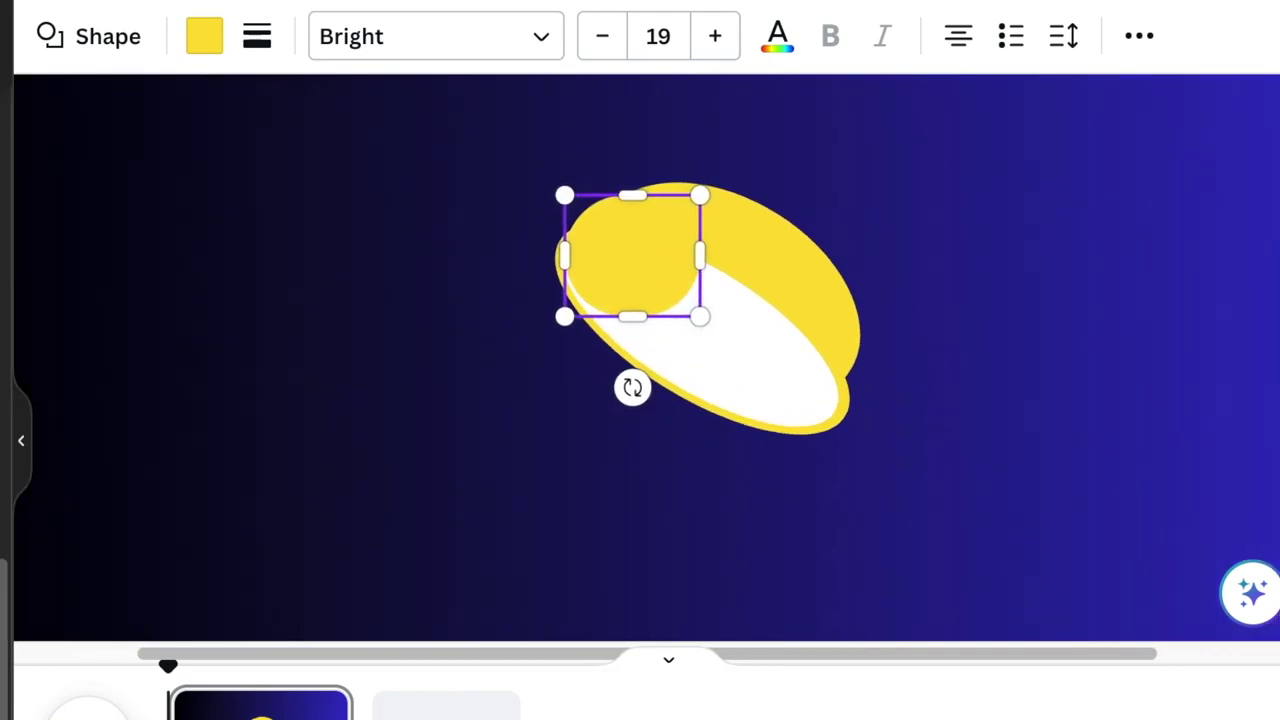
scroll(909, 523, "up", 3)
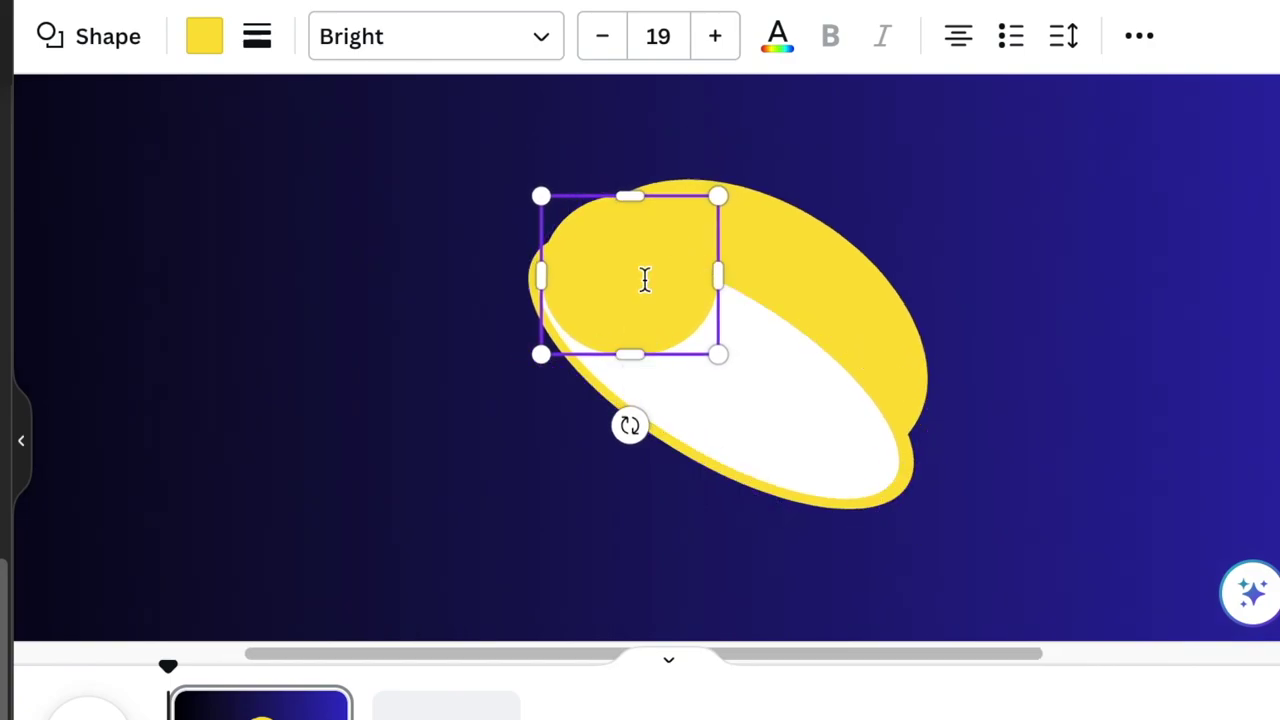
left_click(1029, 330)
left_click_drag(626, 279, 625, 280)
left_click_drag(704, 193, 727, 193)
left_click_drag(627, 254, 630, 268)
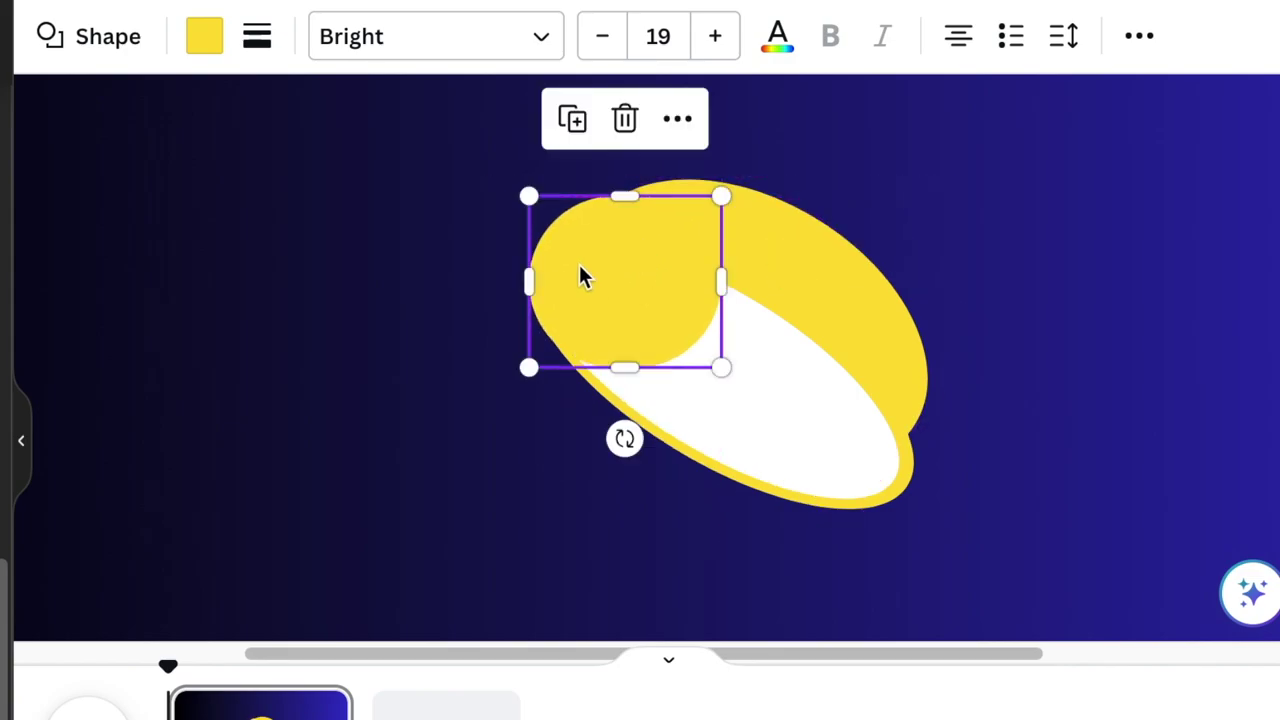
- Stretch and tilt the yellow circle into an ellipse that fills the gap between the rim's left end and the dome
left_click_drag(625, 196, 631, 212)
left_click_drag(791, 291, 786, 249)
left_click_drag(666, 329, 666, 312)
left_click_drag(786, 232, 789, 220)
left_click(954, 408)
left_click(625, 270)
left_click(1137, 394)
left_click_drag(610, 240, 584, 207)
left_click_drag(643, 292, 654, 284)
left_click_drag(780, 208, 778, 235)
left_click_drag(732, 244, 798, 229)
left_click_drag(556, 359, 546, 358)
left_click(1224, 398)
left_click(840, 280)
left_click_drag(814, 216, 814, 214)
left_click(723, 289)
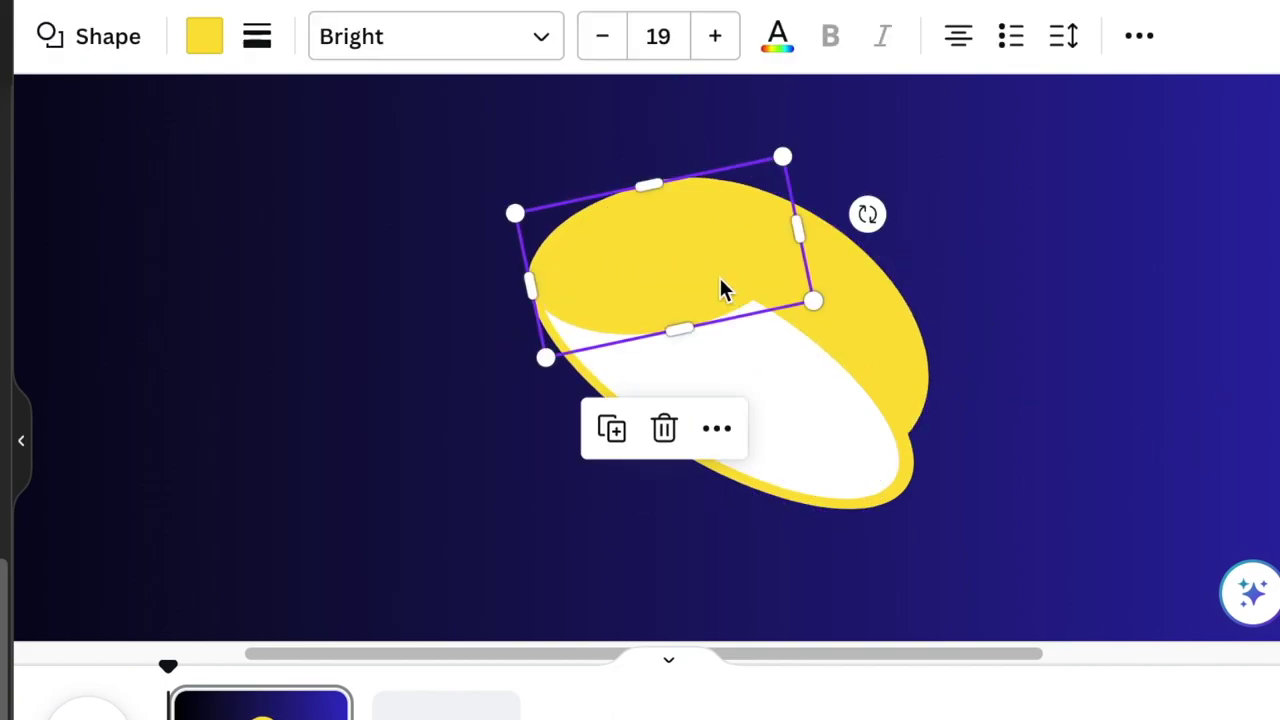
- Send the gap-filling yellow ellipse to the back, behind the white lemon face
right_click(721, 288)
mouse_move(929, 371)
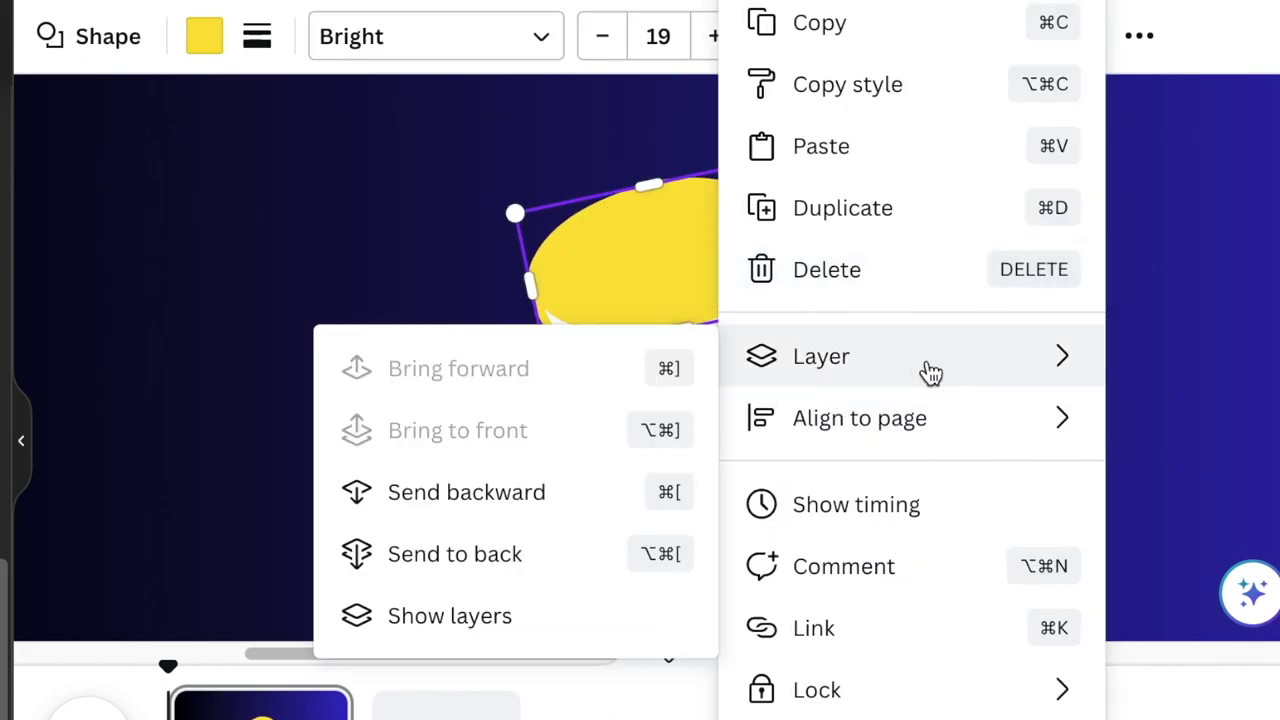
left_click(491, 563)
left_click(1062, 408)
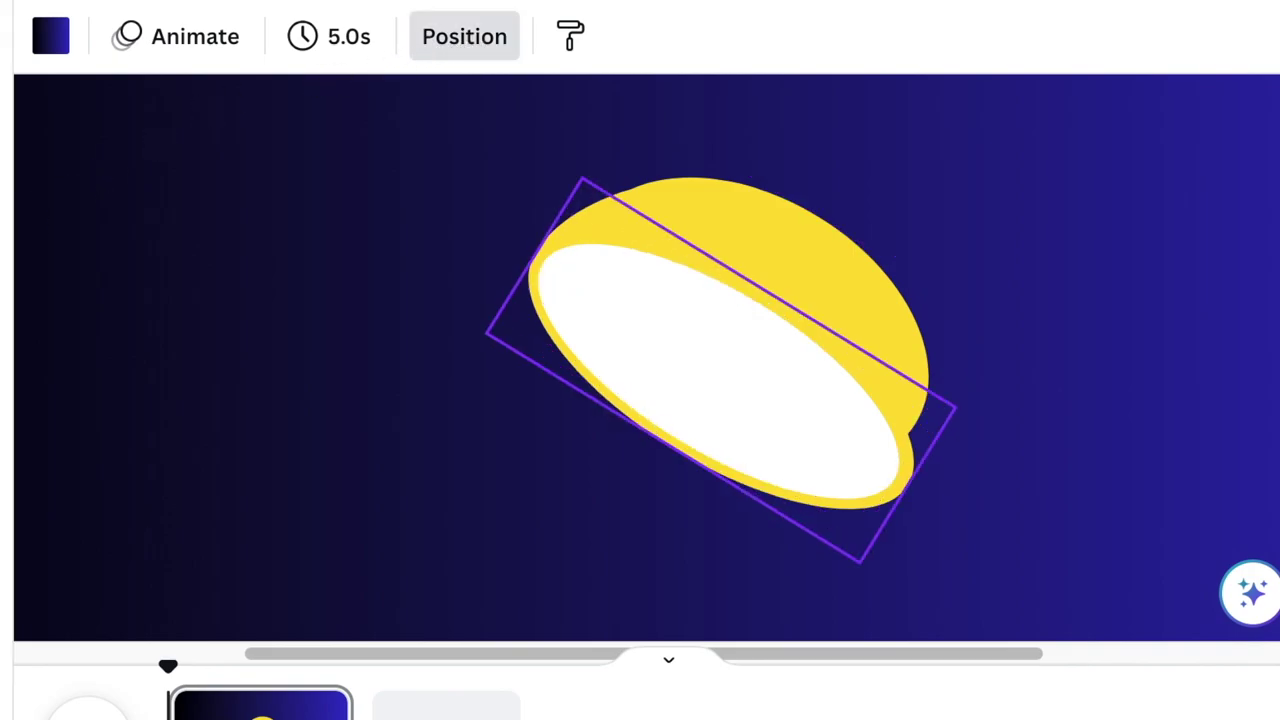
- Duplicate the gap-filling yellow ellipse and tilt the copy over the lower-right end of the lemon
left_click(673, 443)
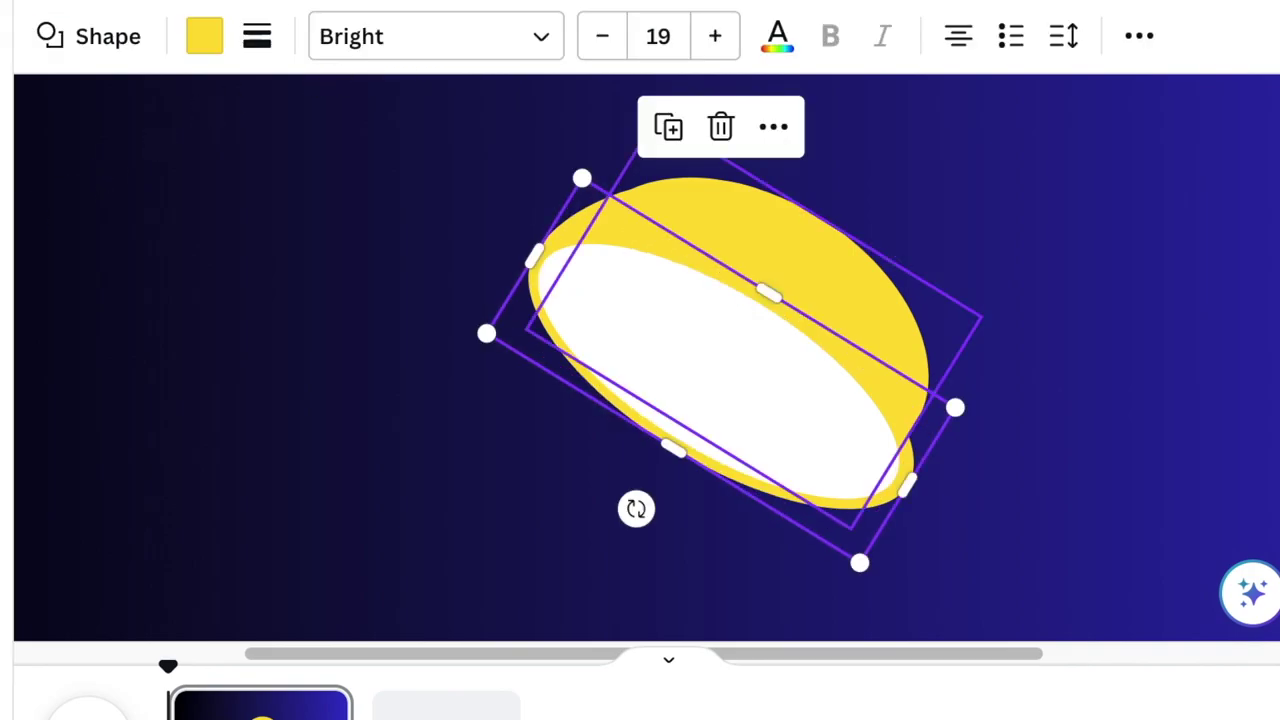
left_click(800, 260)
left_click(620, 225)
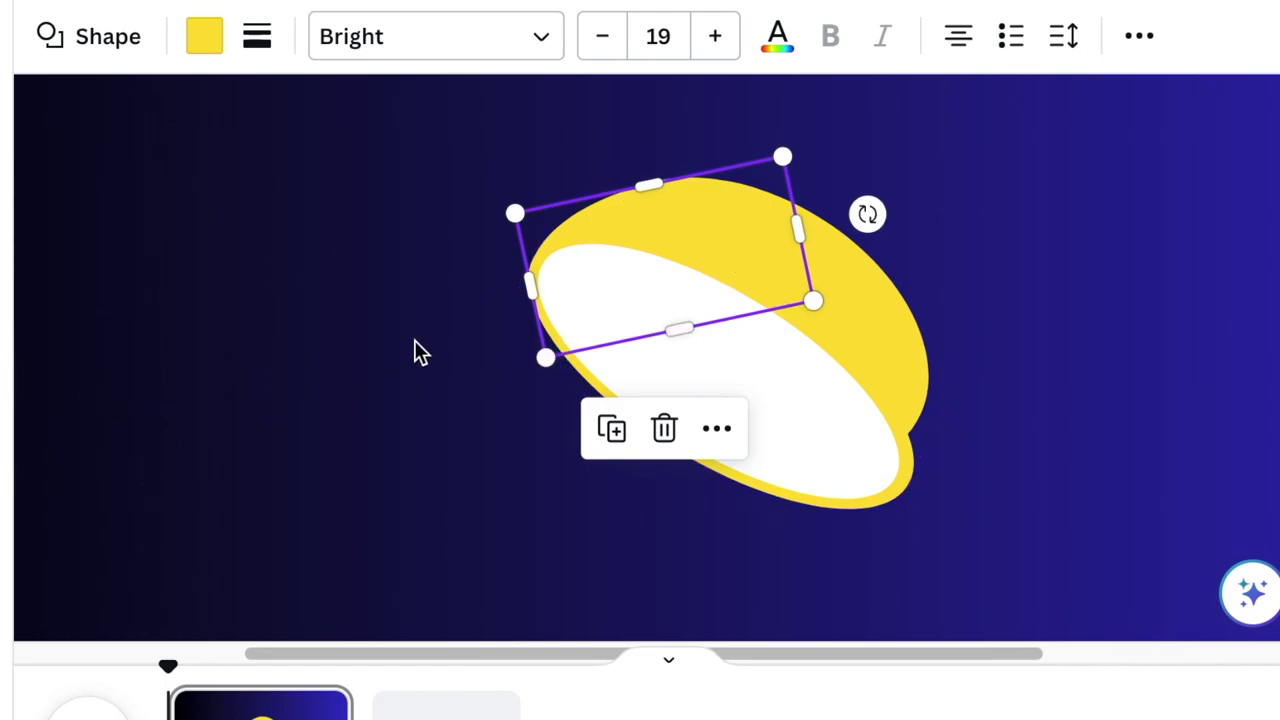
key("ctrl+d")
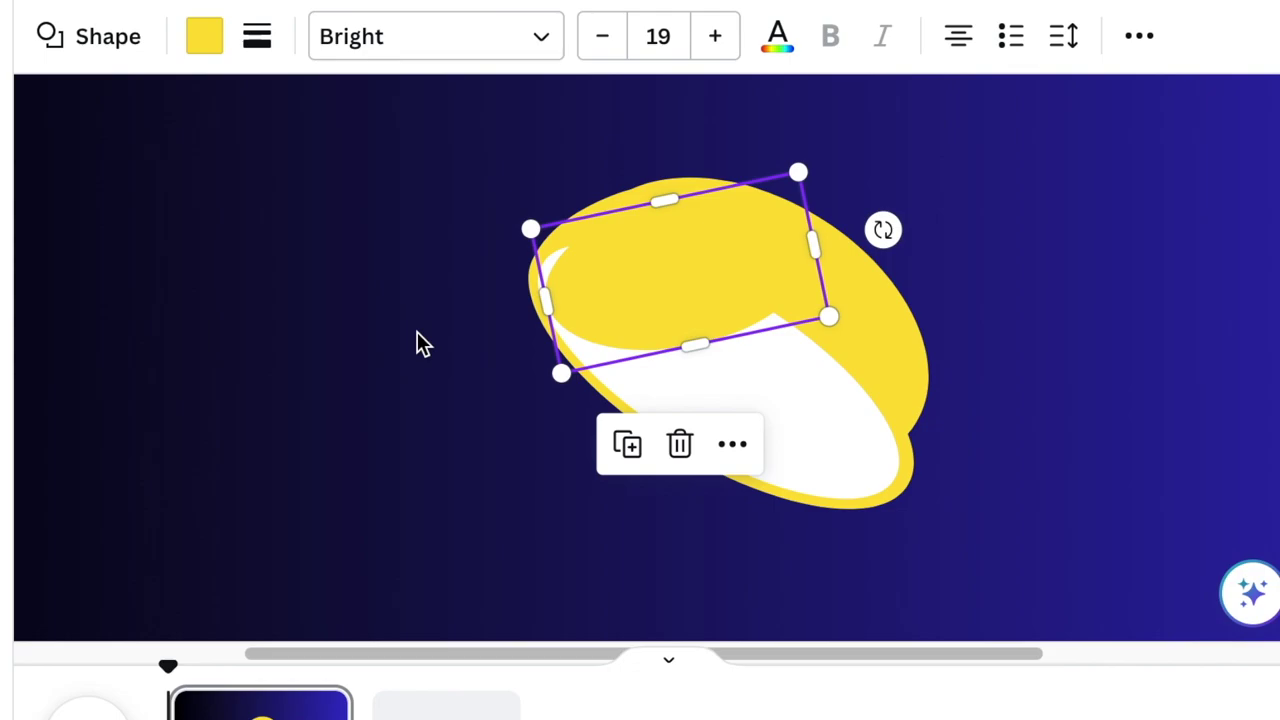
left_click_drag(700, 302, 830, 392)
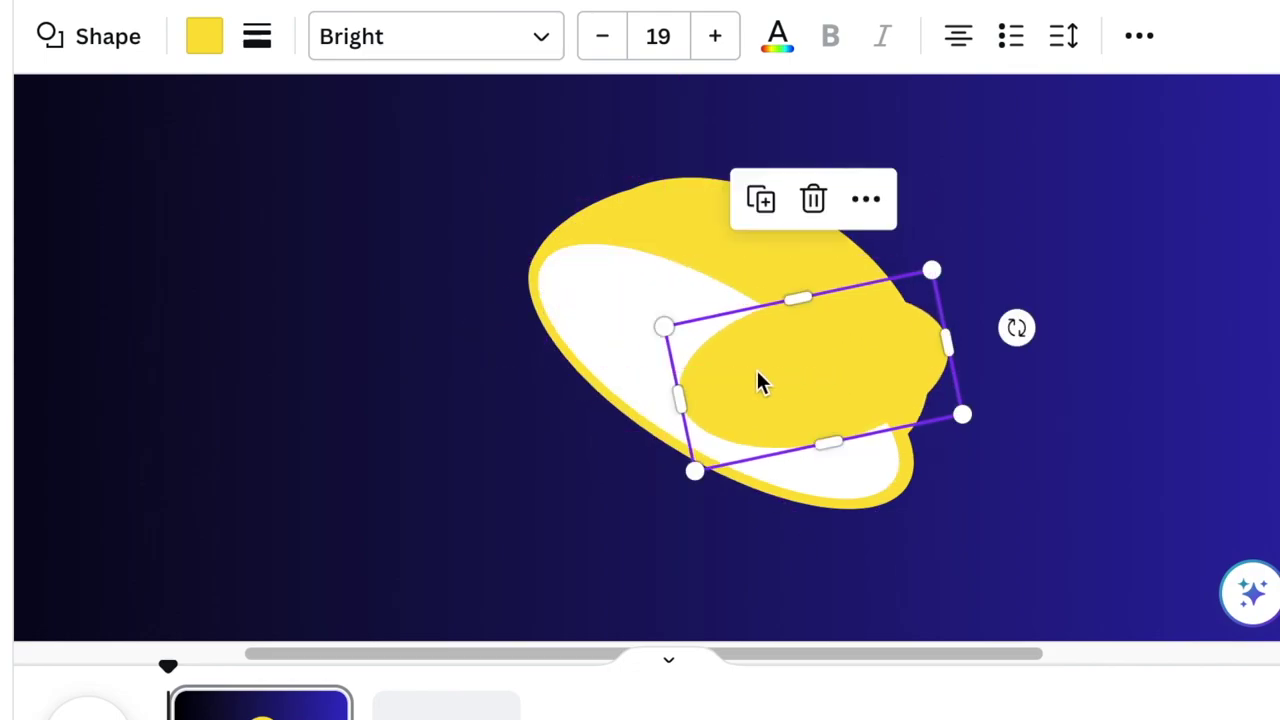
left_click_drag(1017, 330, 768, 202)
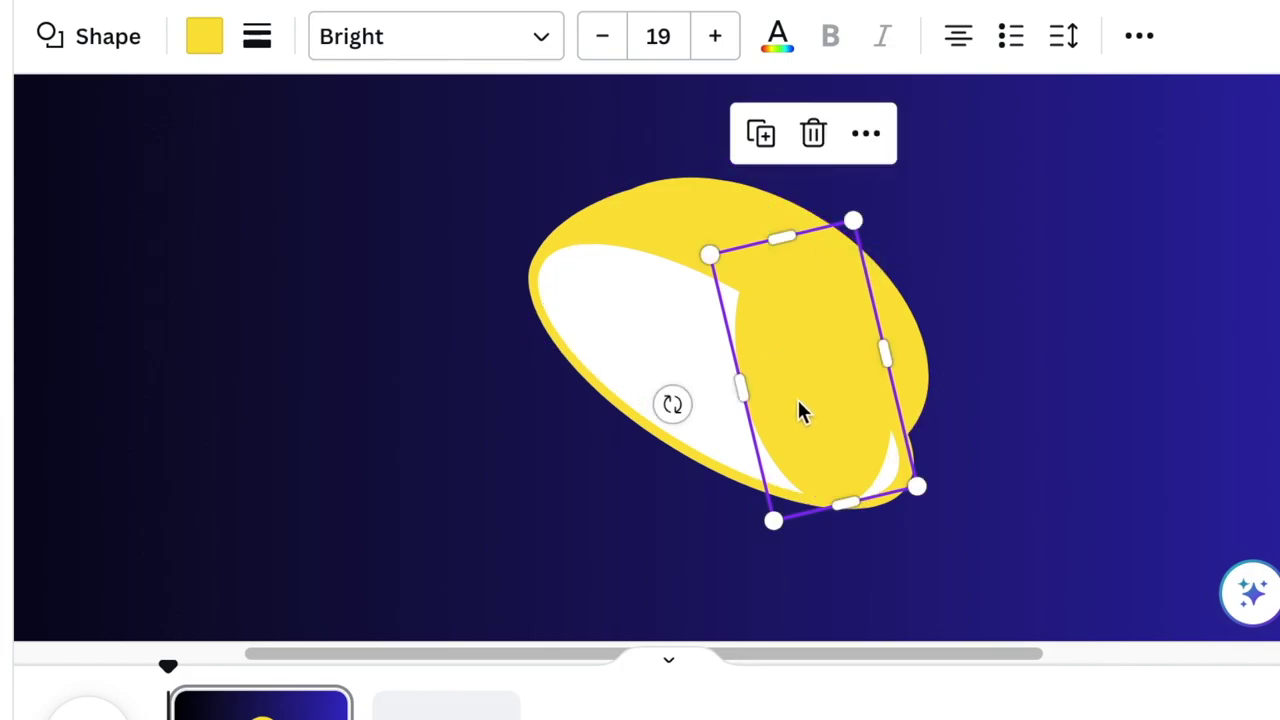
- Send the copied ellipse behind the white face and fit it into the gap between the dome and the rim's right end
left_click(1000, 435)
left_click(870, 330)
left_click(660, 225)
left_click(1142, 358)
left_click_drag(891, 336, 891, 340)
left_click(1005, 325)
left_click(880, 350)
left_click_drag(711, 405, 713, 416)
left_click_drag(962, 479, 964, 479)
left_click(537, 566)
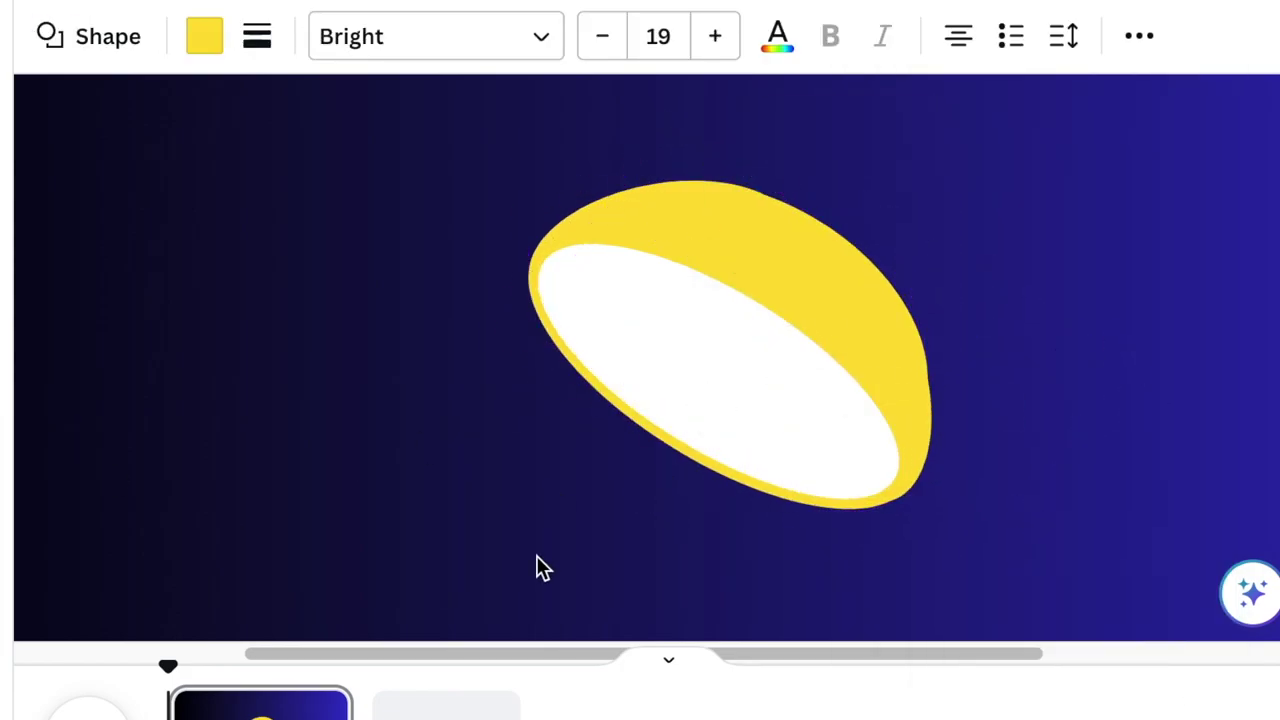
- Fine-tune the right-end filler ellipse and the dome's edges so the lemon's outline runs smoothly
left_click(880, 350)
left_click_drag(820, 523, 830, 517)
left_click(1000, 480)
left_click(813, 222)
left_click_drag(813, 221, 815, 217)
left_click(660, 225)
key("Escape")
left_click(911, 476)
key("Escape")
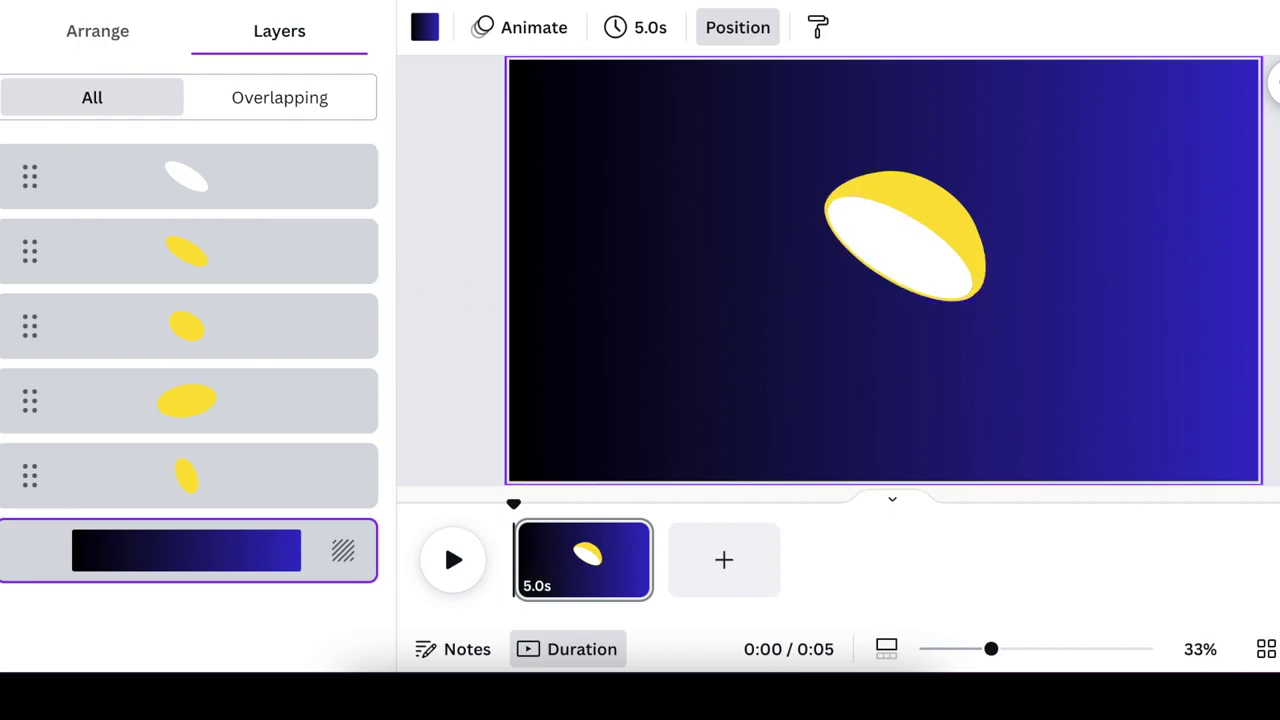
- Add a yellow triangle shape over the lemon and tilt it toward the dome's upper-right side
left_click(2, 240)
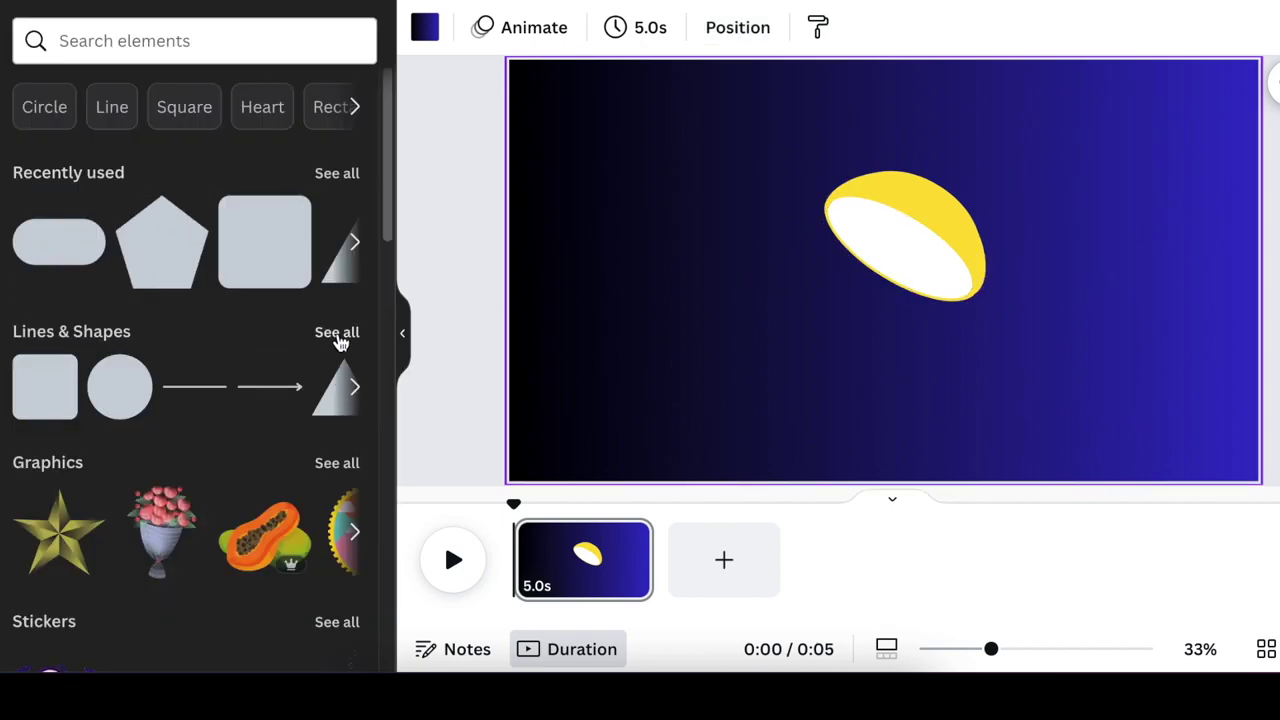
left_click(352, 390)
left_click(350, 394)
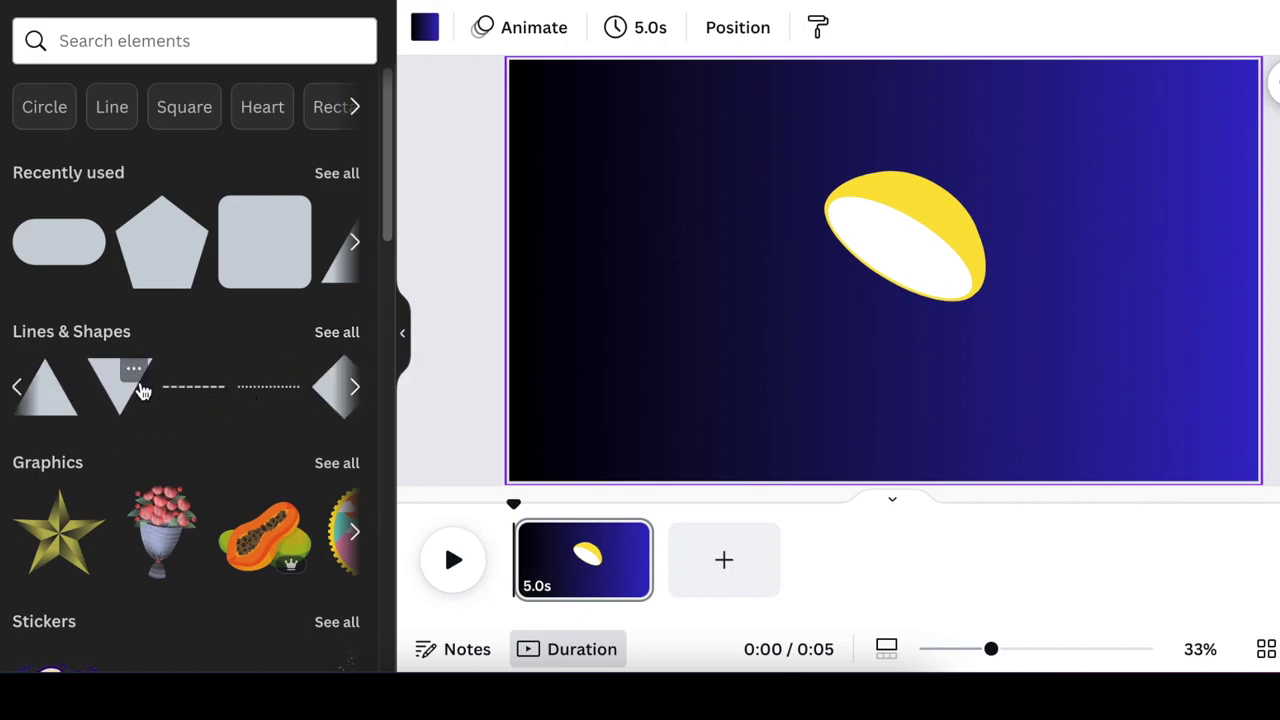
left_click(66, 410)
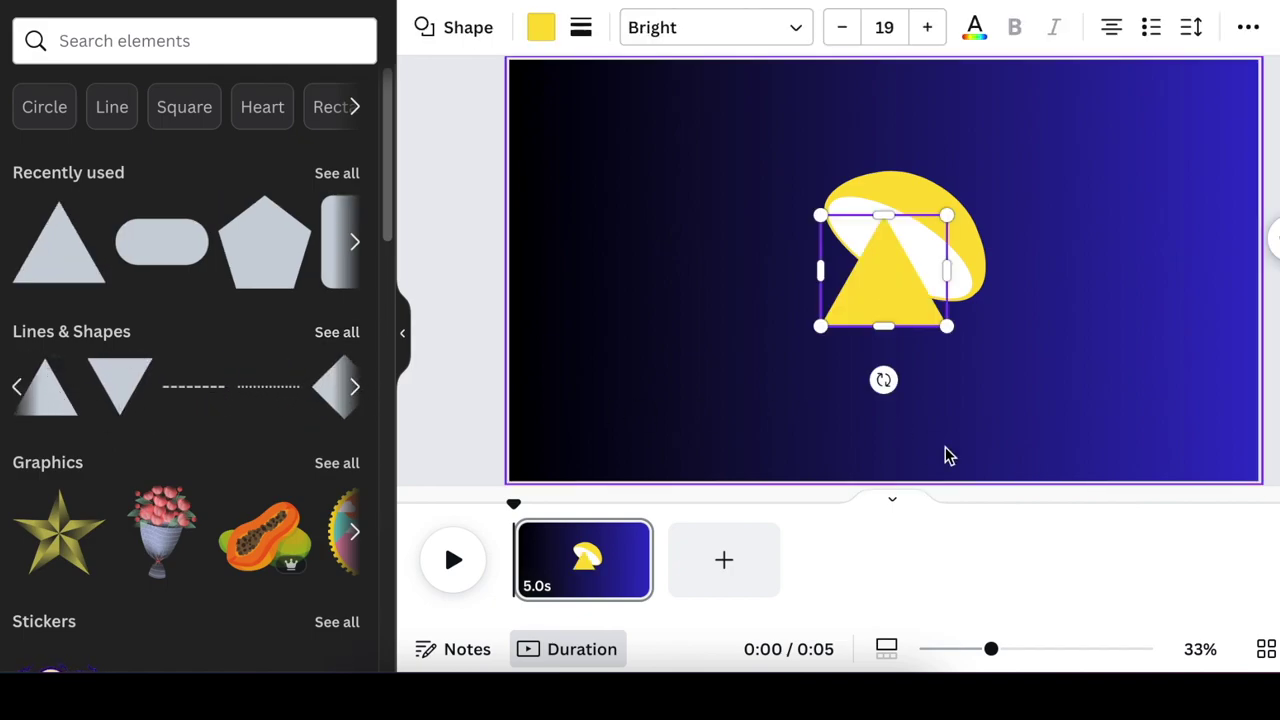
mouse_move(988, 651)
left_mouse_down()
mouse_move(957, 649)
mouse_move(998, 649)
left_mouse_up()
left_click_drag(809, 420, 731, 393)
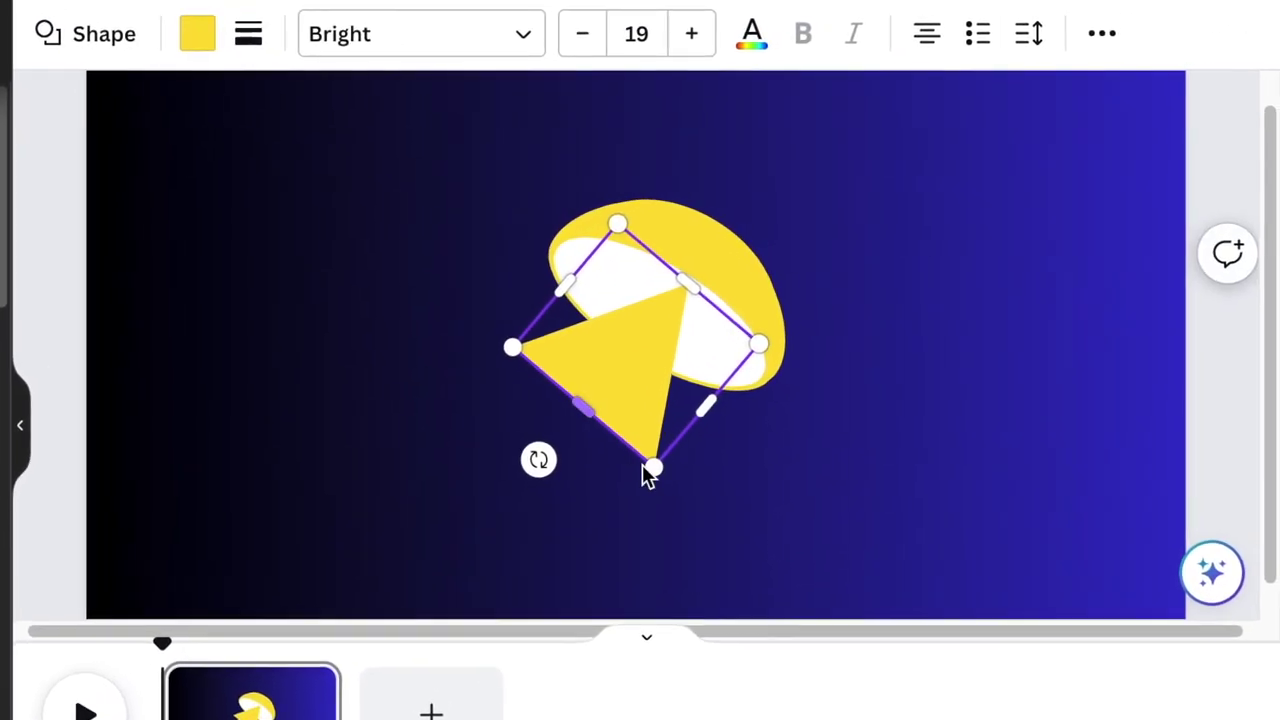
- Shrink the triangle and place it on the dome's upper-right edge as the lemon's tip
left_click_drag(642, 464, 708, 237)
left_click_drag(823, 211, 780, 211)
left_click_drag(658, 228, 696, 231)
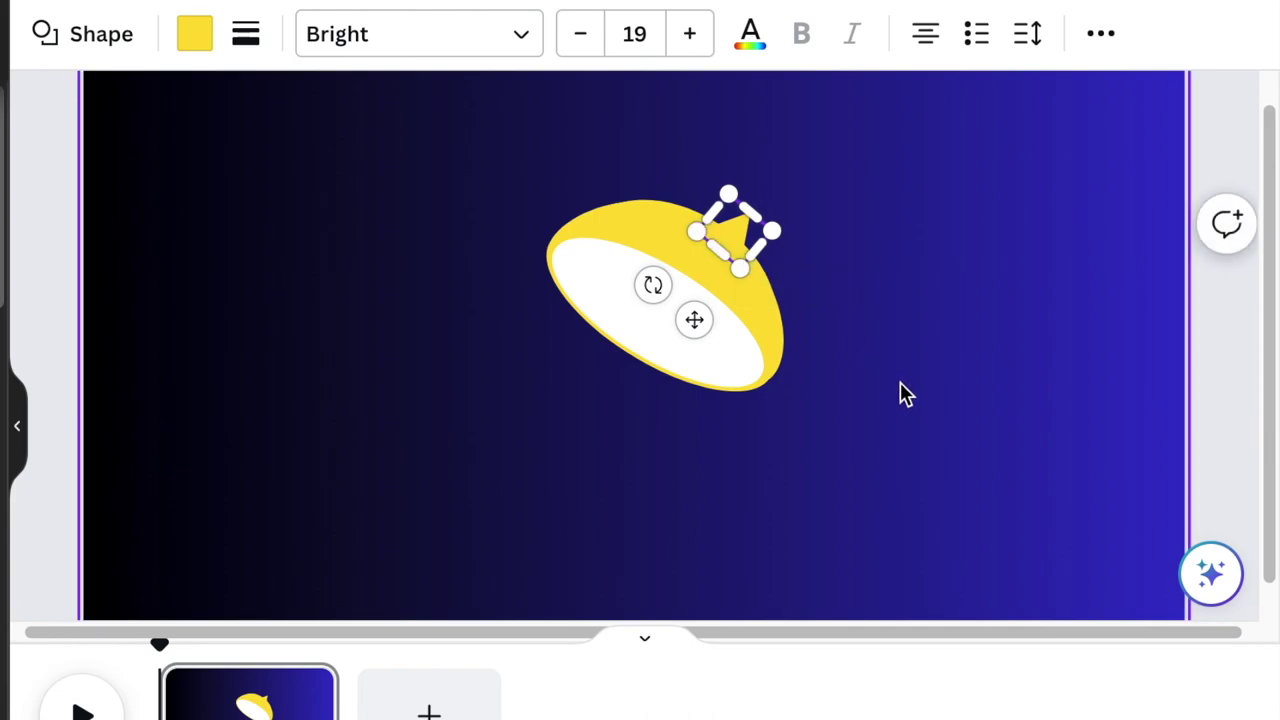
- Round the triangle's corners to 54 and widen it to about 233 by 114 to form a soft nub
left_click(248, 42)
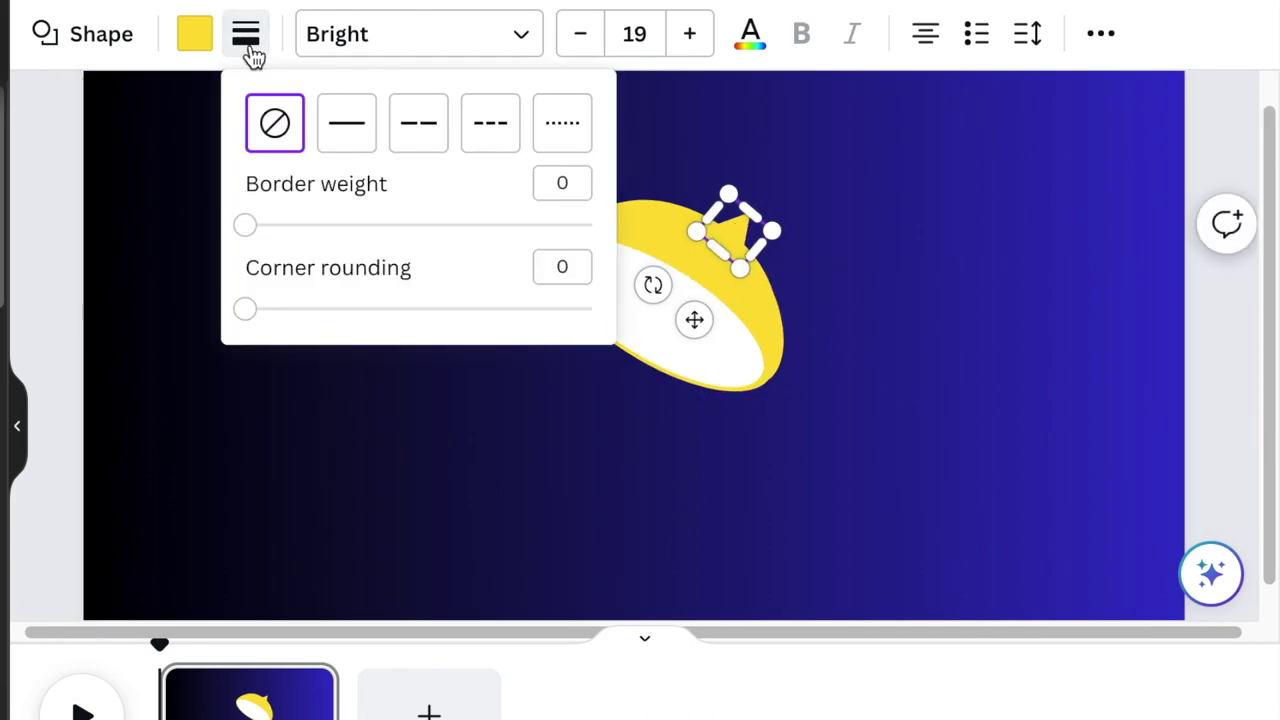
left_click_drag(245, 309, 435, 348)
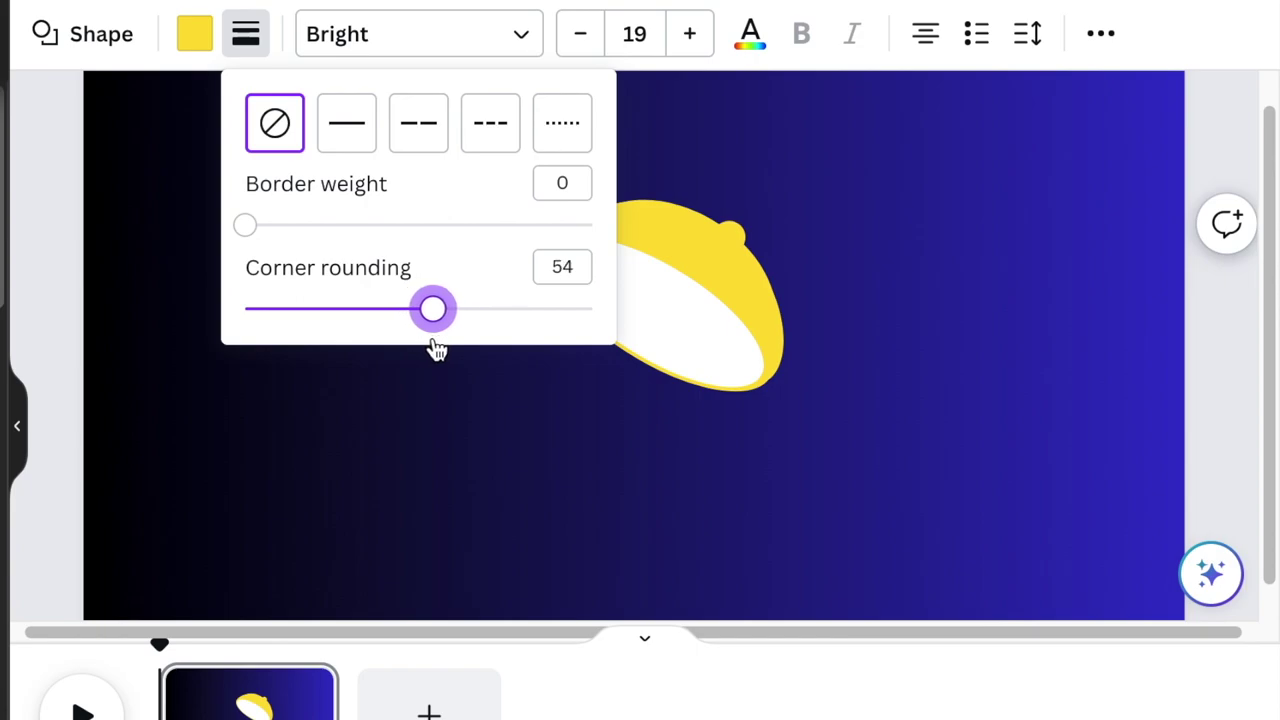
left_click_drag(708, 215, 771, 266)
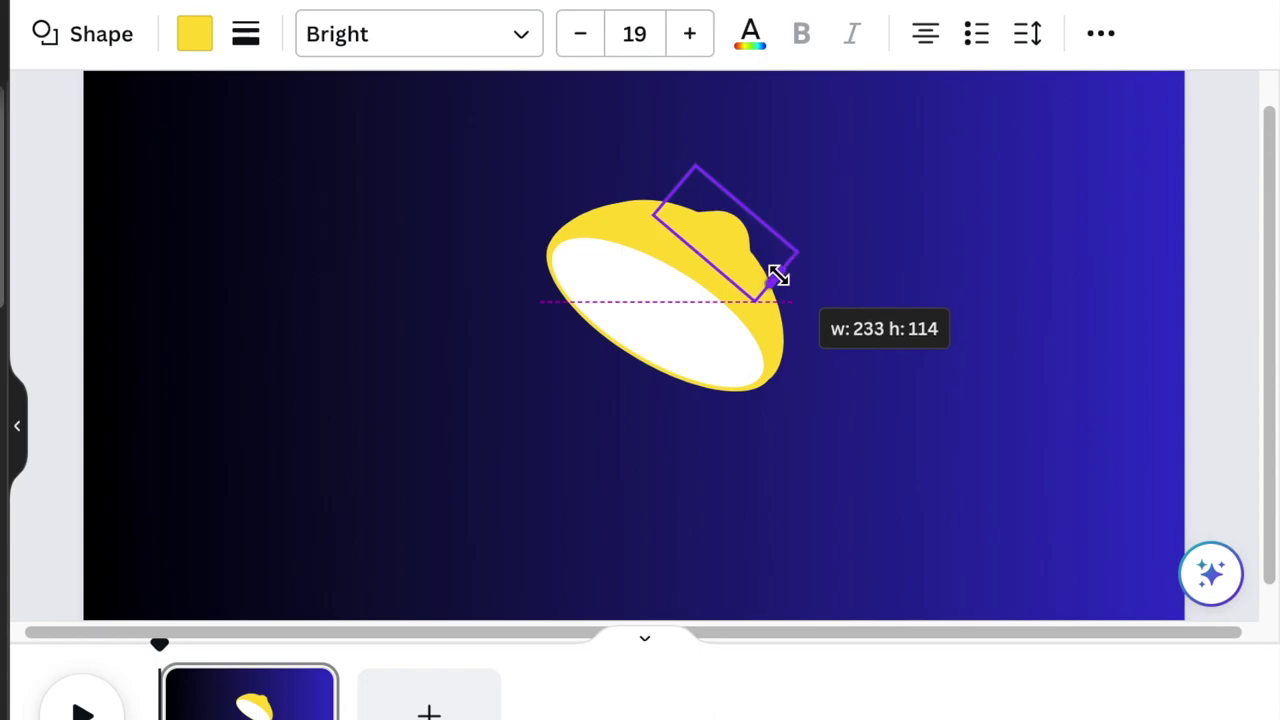
left_click(912, 508)
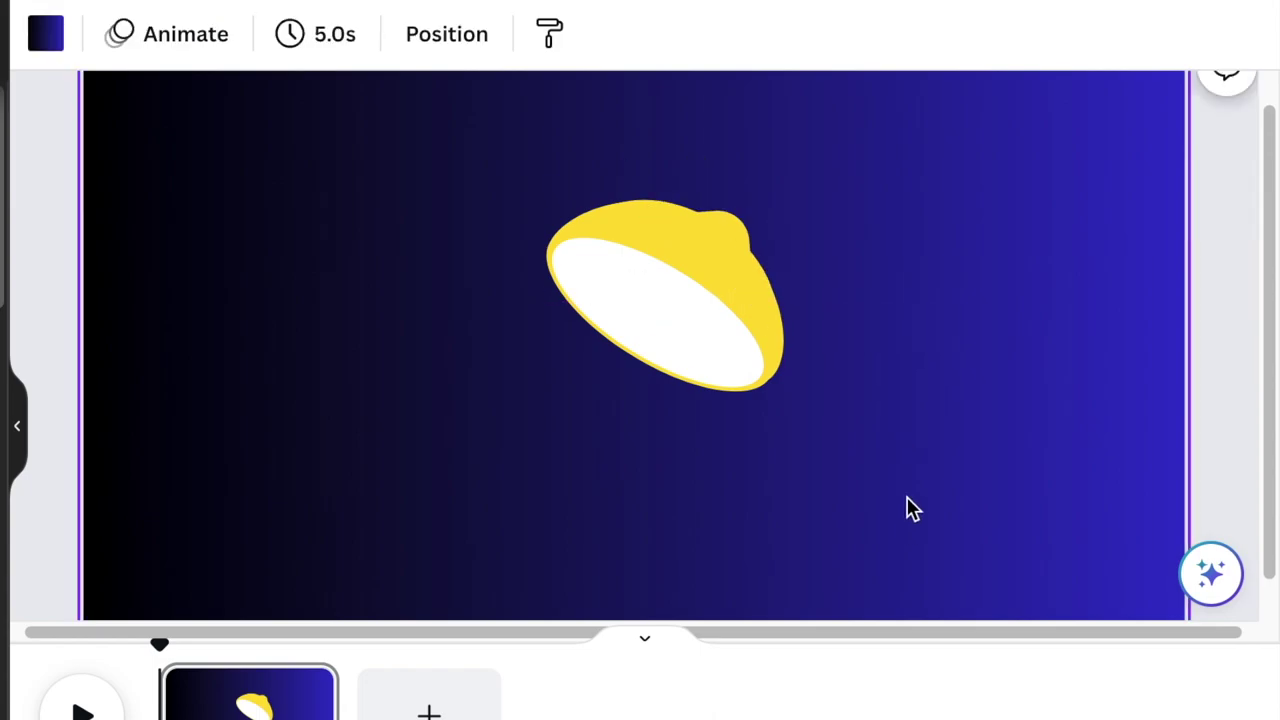
- Group all the shapes of the lemon half
scroll(633, 345, "down", 3)
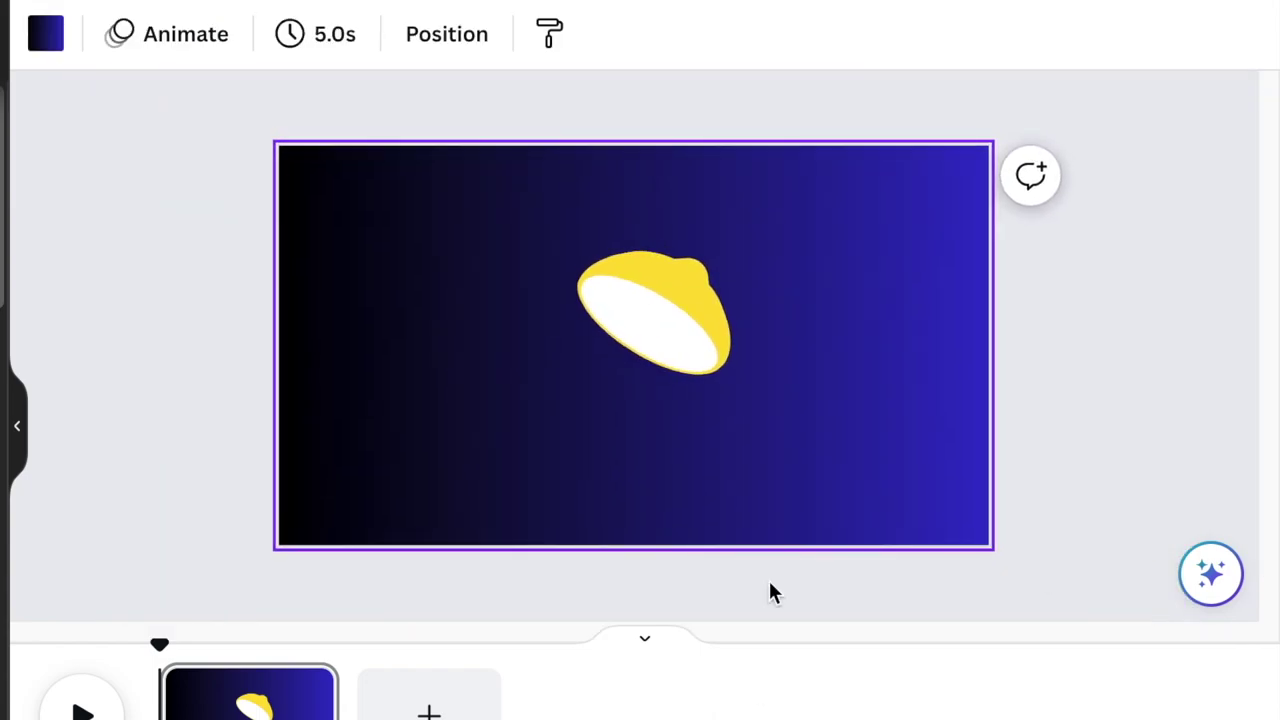
left_click_drag(803, 100, 535, 450)
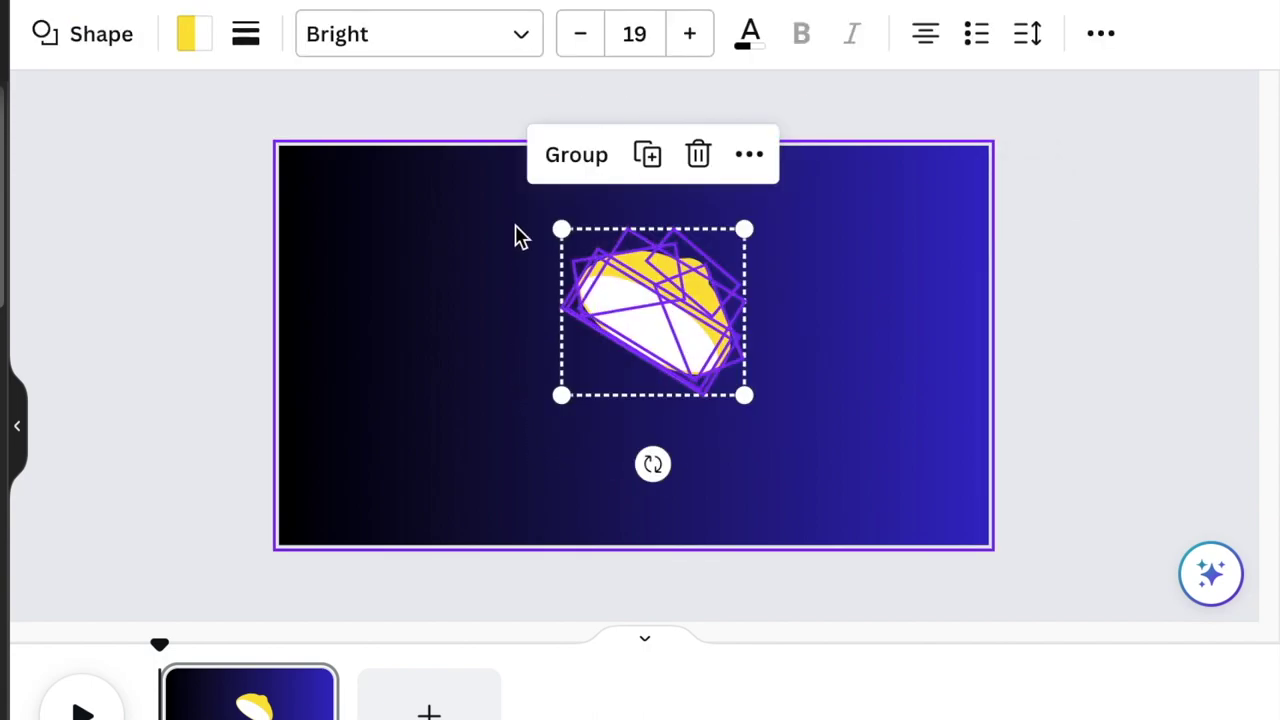
left_click(589, 155)
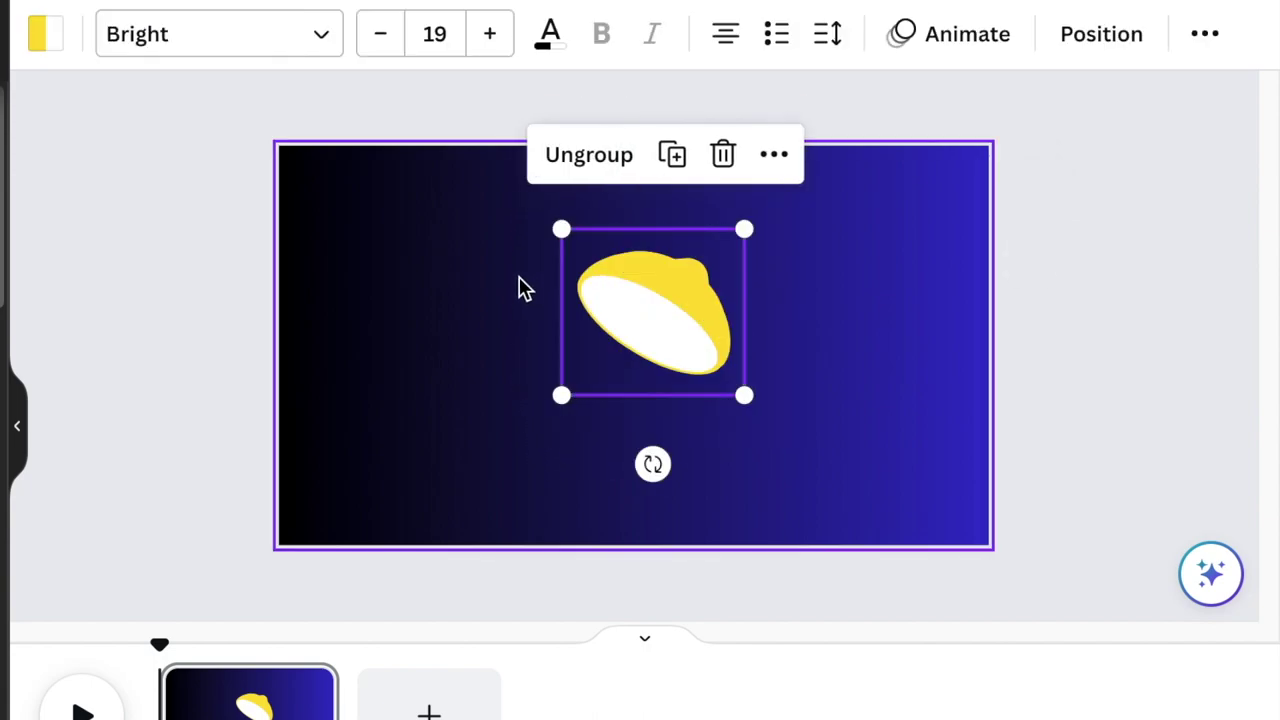
- Duplicate the lemon half, turn the copy upside down and place it below and to the left of the original
left_click(668, 158)
left_click_drag(655, 472, 709, 118)
left_click_drag(655, 360, 583, 437)
left_click_drag(428, 377, 493, 414)
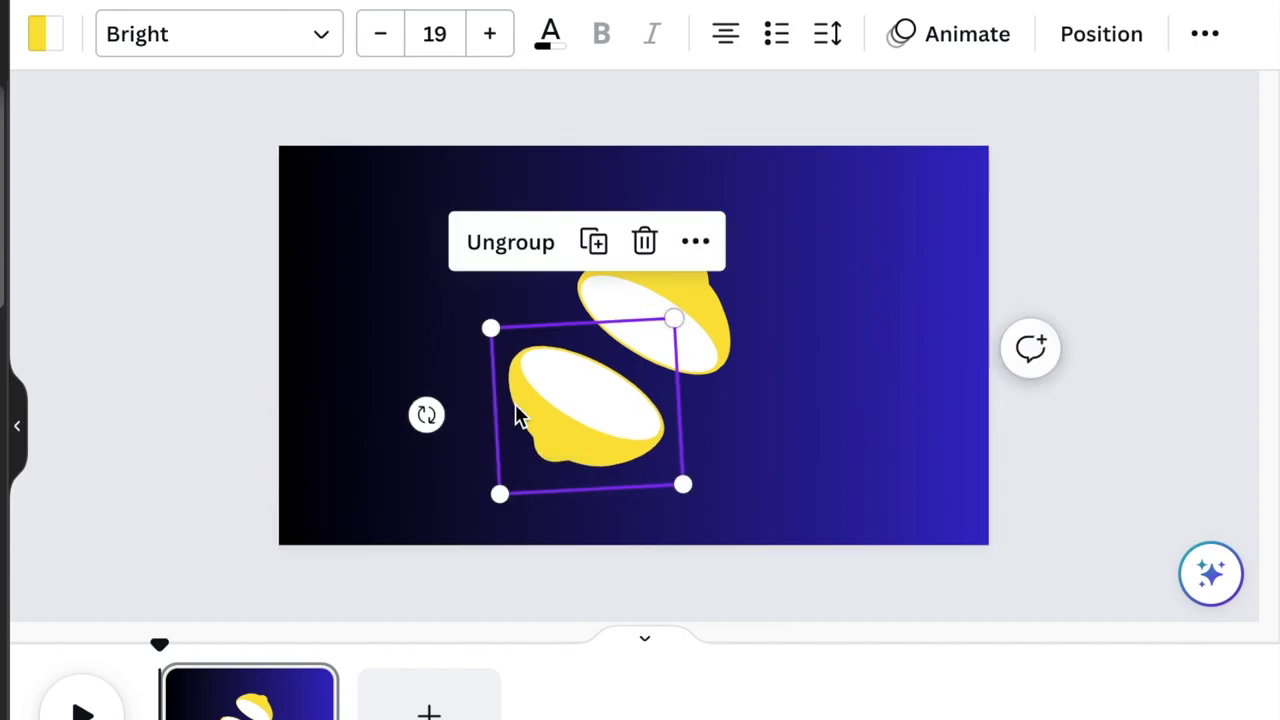
left_click(791, 472)
left_click_drag(597, 449, 575, 460)
left_click(772, 500)
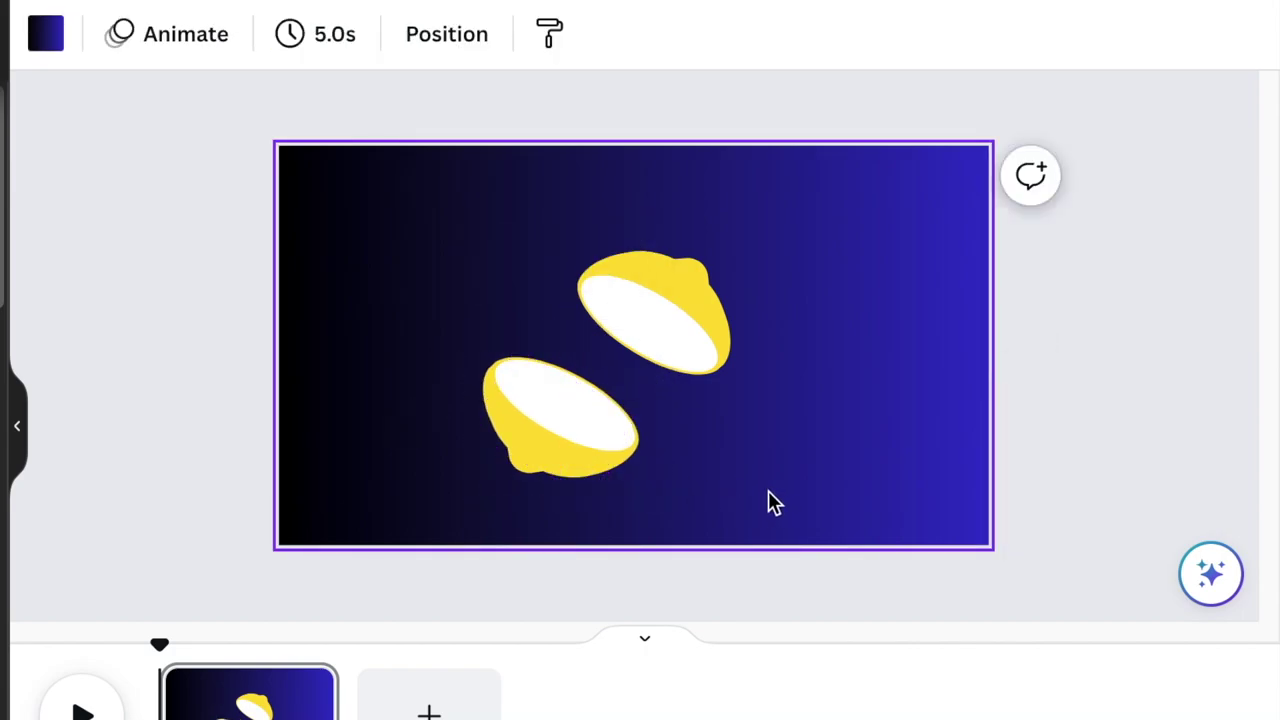
- Enlarge the lower lemon half slightly and adjust its position
left_click(643, 480)
left_click_drag(660, 494, 672, 503)
left_click_drag(619, 445, 625, 447)
left_click(818, 498)
- Ungroup the lower lemon half
double_click(660, 451)
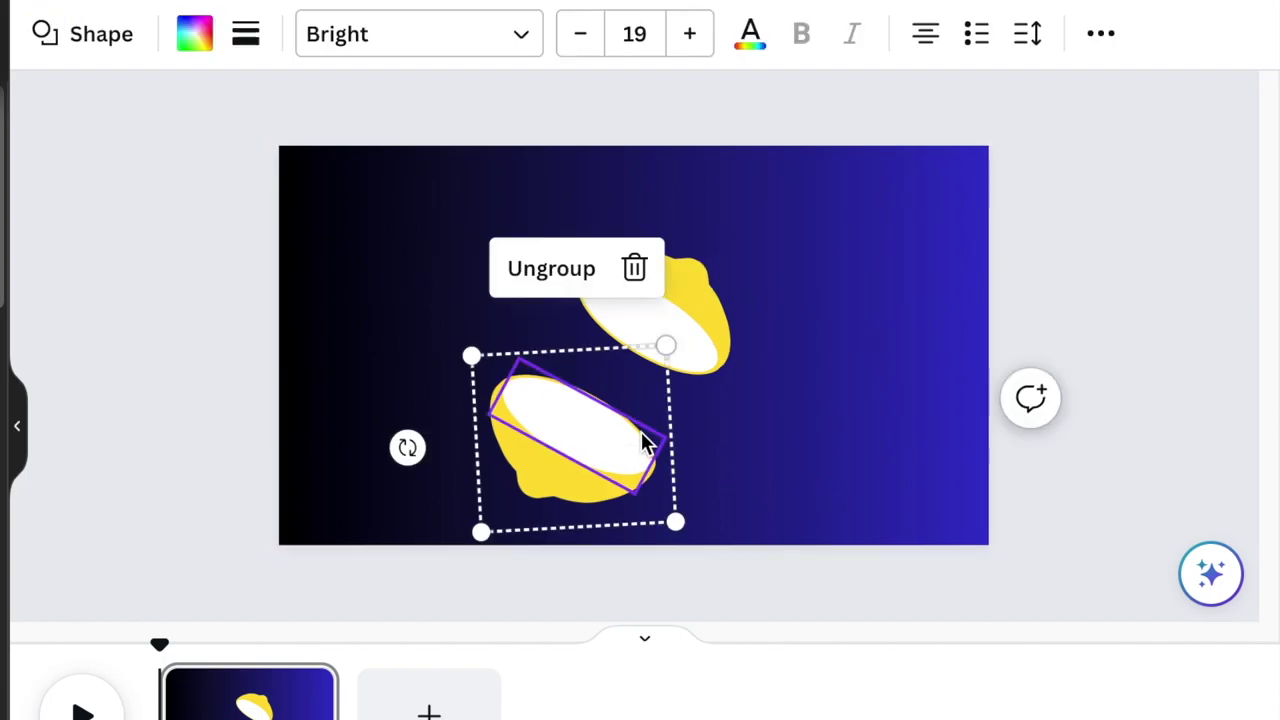
left_click(838, 478)
left_click(665, 480)
left_click(550, 292)
left_click(808, 499)
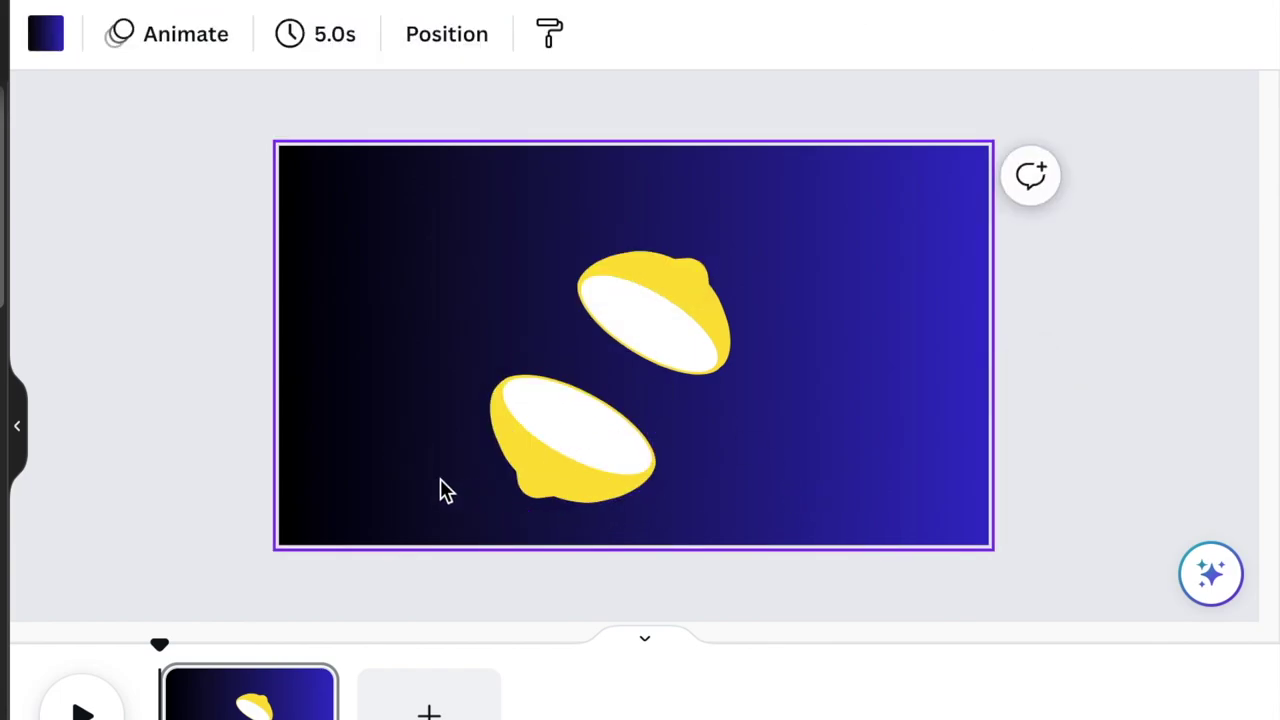
- Move the lower half's nub down away from its dome and open the list of layers
left_click(541, 497)
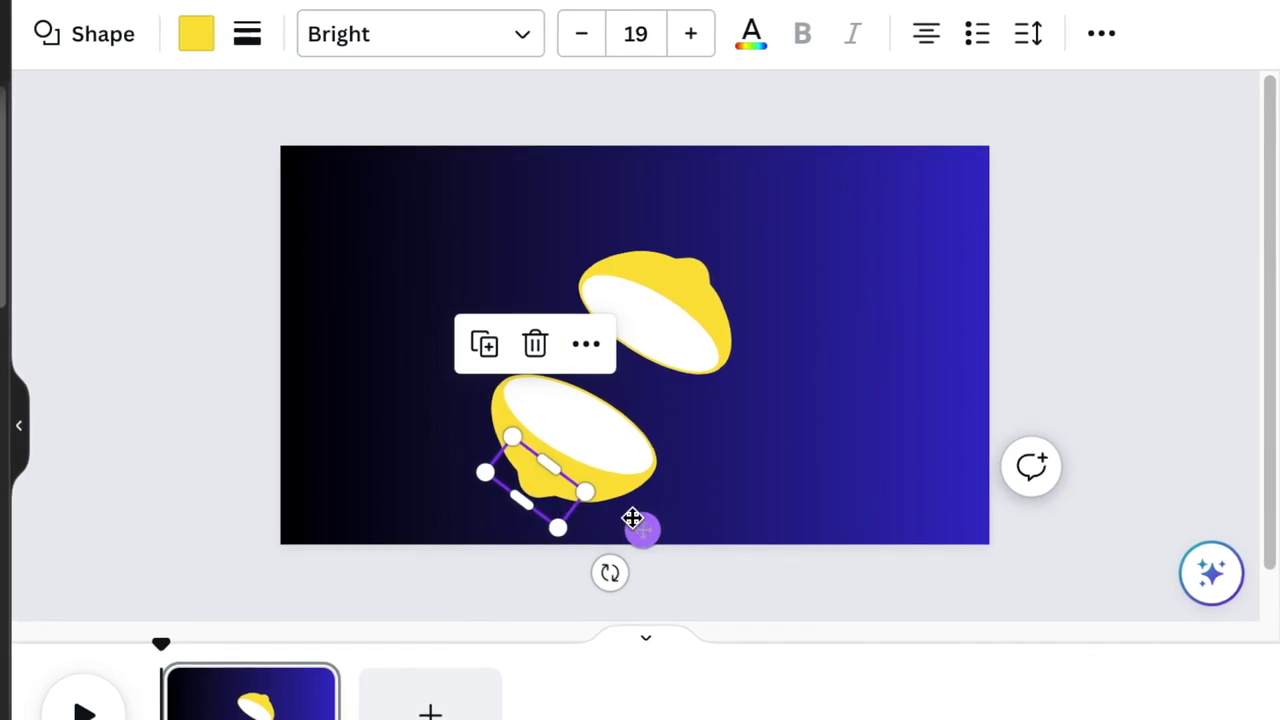
mouse_move(645, 527)
left_mouse_down()
mouse_move(621, 545)
mouse_move(650, 526)
left_mouse_up()
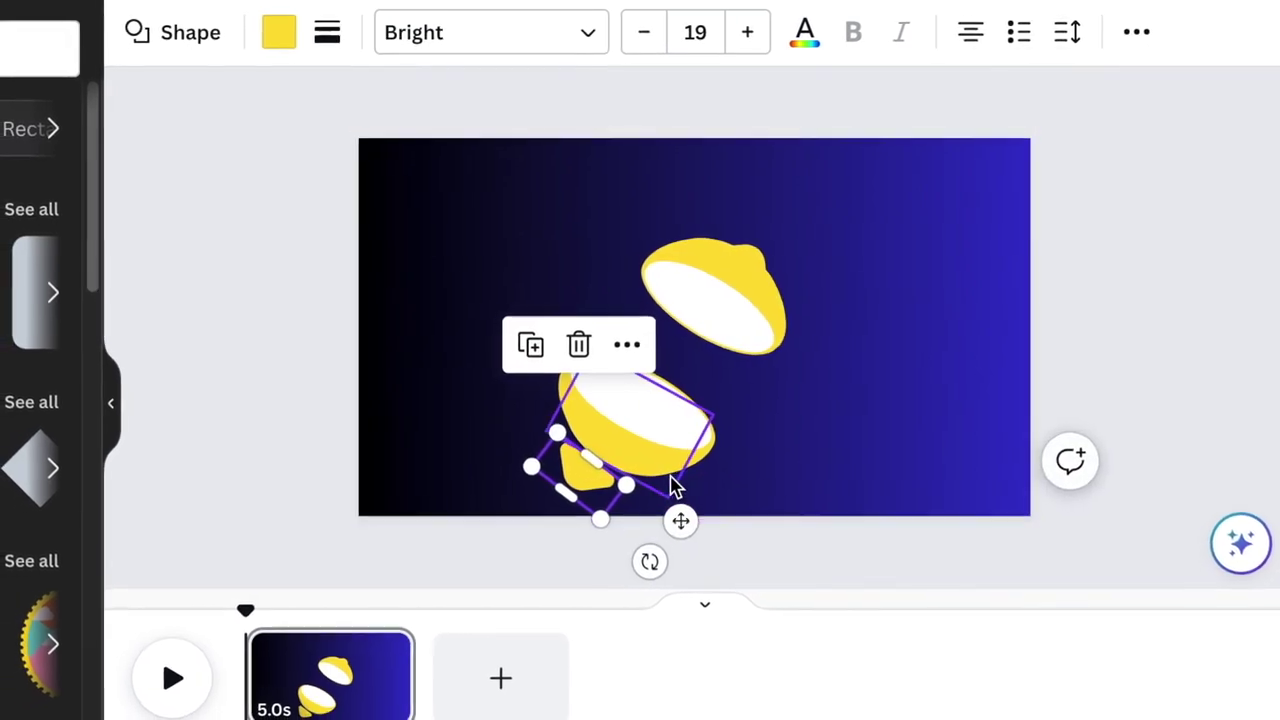
left_click(1149, 31)
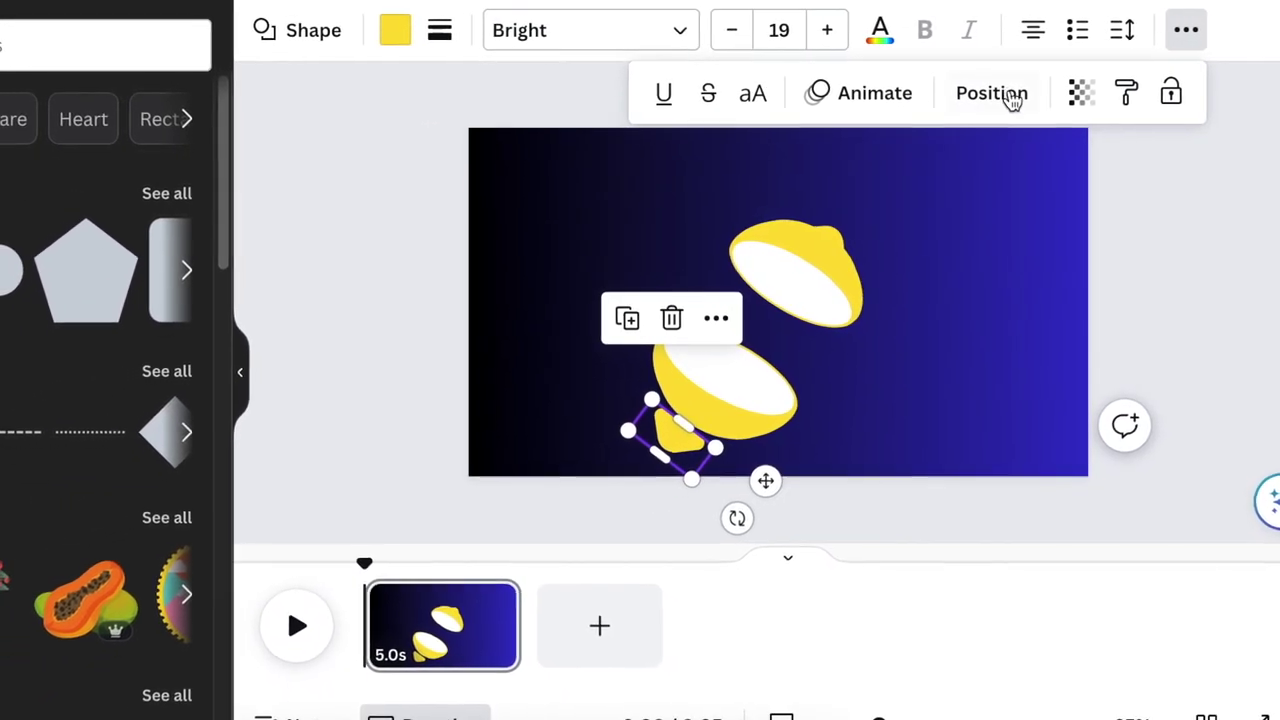
left_click(976, 94)
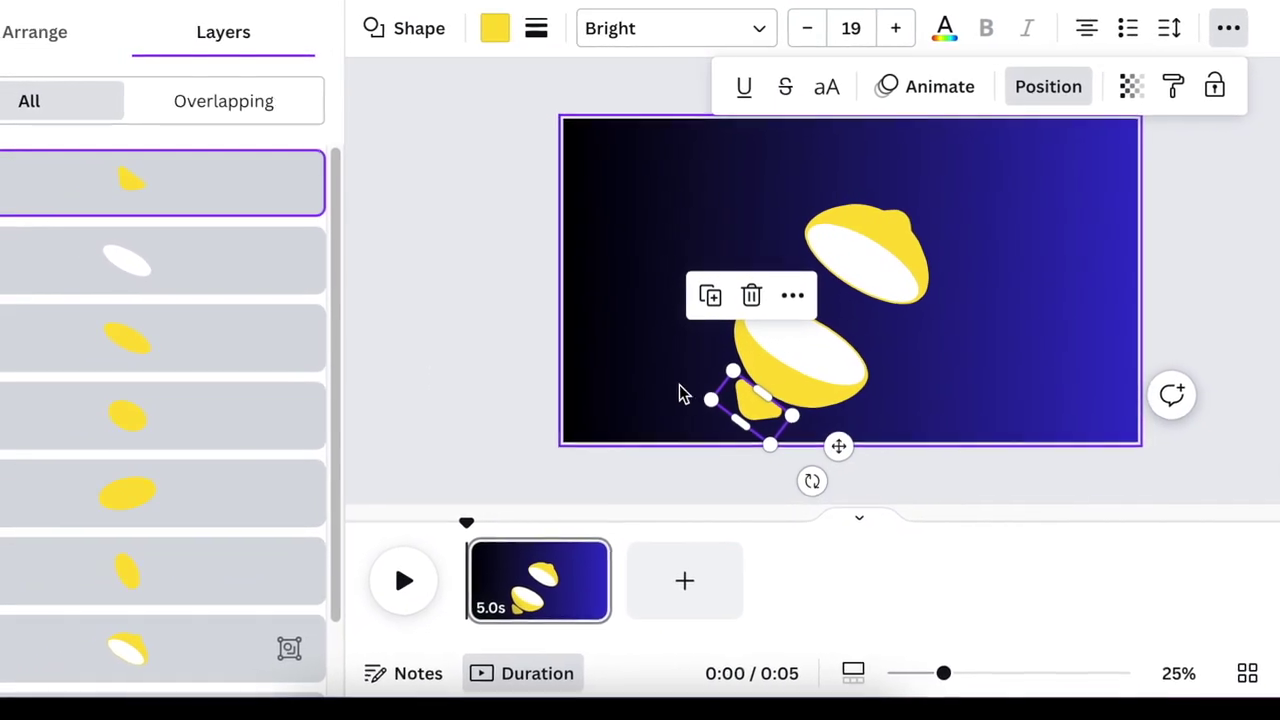
- Stretch the lower half's dome ellipse deeper and wider so more of the yellow peel shows
left_click(864, 399)
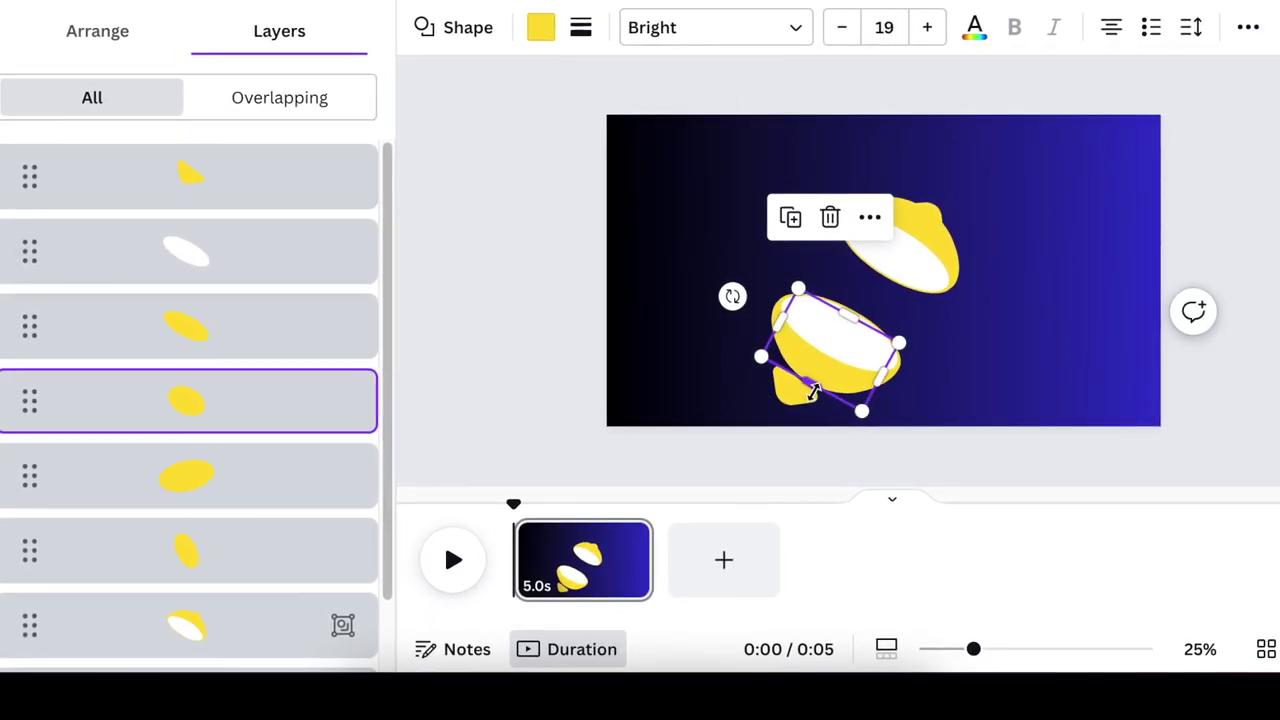
left_click_drag(808, 388, 799, 405)
left_click_drag(774, 328, 757, 318)
left_click_drag(870, 382, 881, 387)
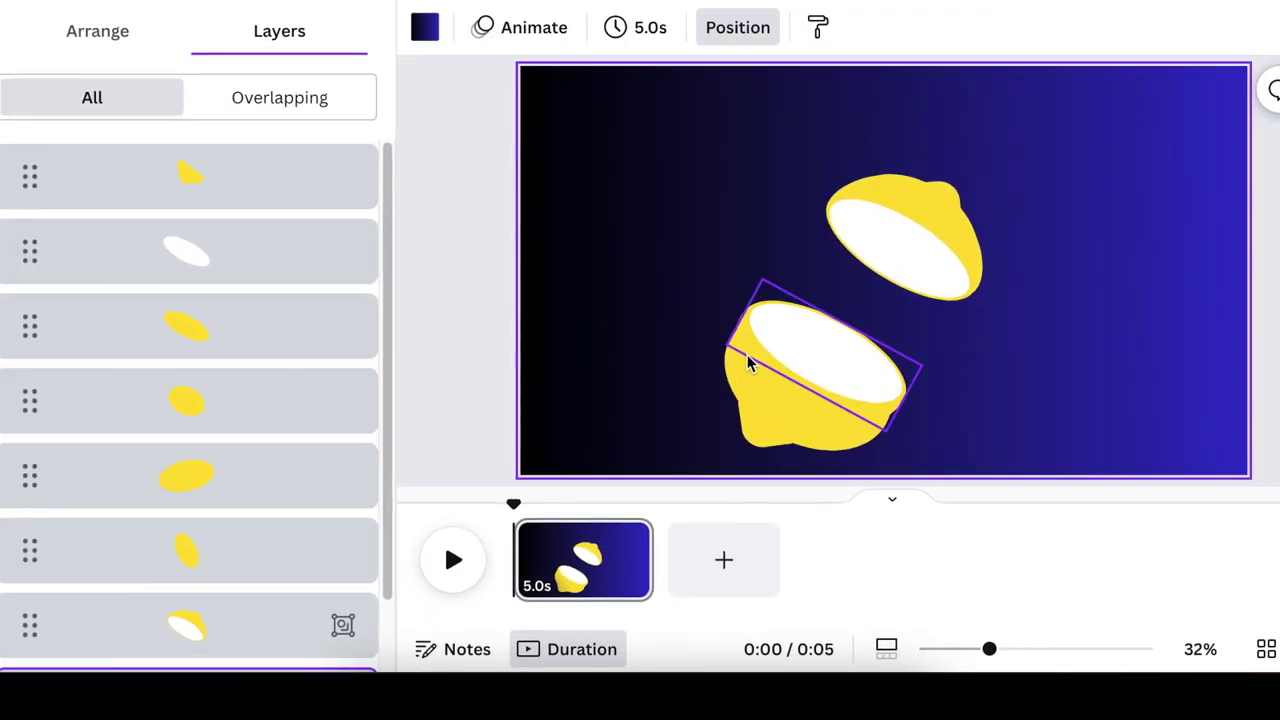
- Narrow the filler ellipse at the lower half's right end and tilt it to follow the rim
left_click(866, 414)
mouse_move(861, 424)
left_mouse_down()
mouse_move(871, 432)
mouse_move(856, 431)
left_mouse_up()
left_click(904, 450)
left_click(860, 414)
left_click_drag(737, 397, 806, 477)
scroll(977, 383, "down", 1)
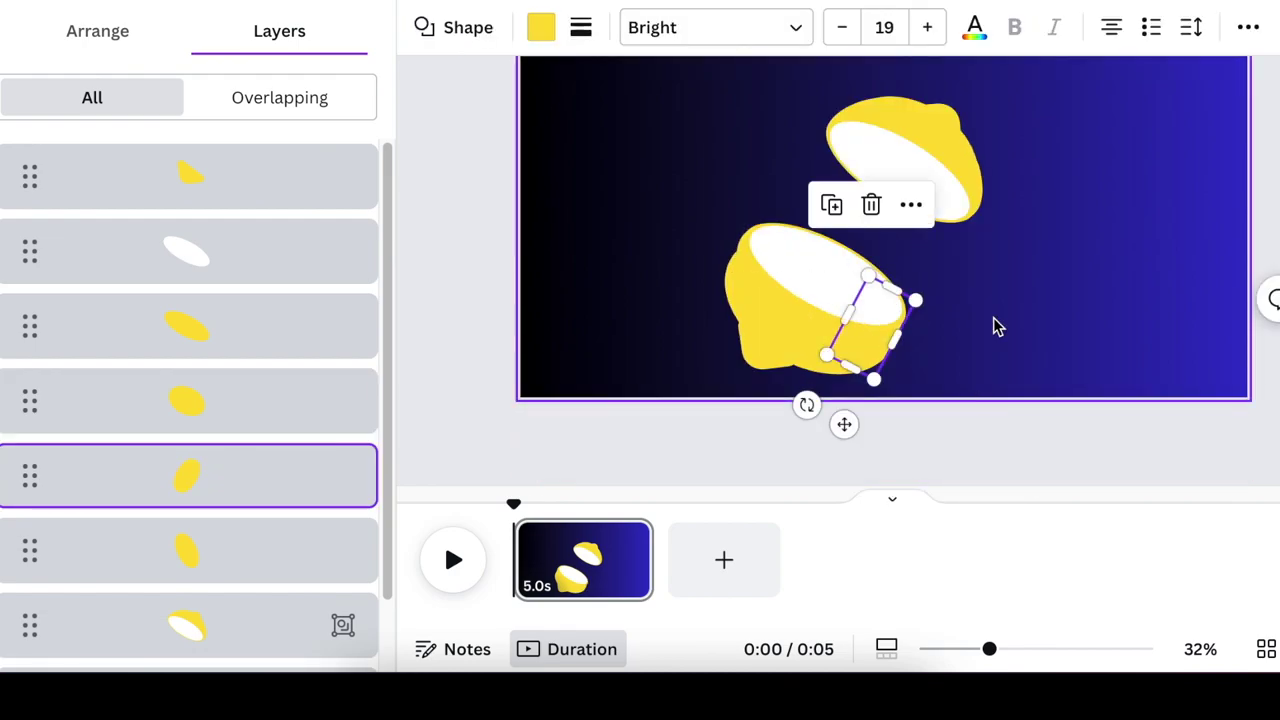
- Adjust the edge of the right-end filler ellipse to smooth the join between dome and rim
scroll(977, 383, "up", 1)
left_click(1002, 413)
left_click(880, 400)
left_click_drag(895, 365, 897, 369)
left_click(1020, 426)
- Rework the filler ellipse at the lower half's left end into a narrow, nearly upright shape beside the rim
left_click(790, 380)
left_click(752, 372)
left_click_drag(795, 468, 743, 470)
left_click_drag(792, 450, 777, 440)
left_click(725, 335)
left_click(740, 334)
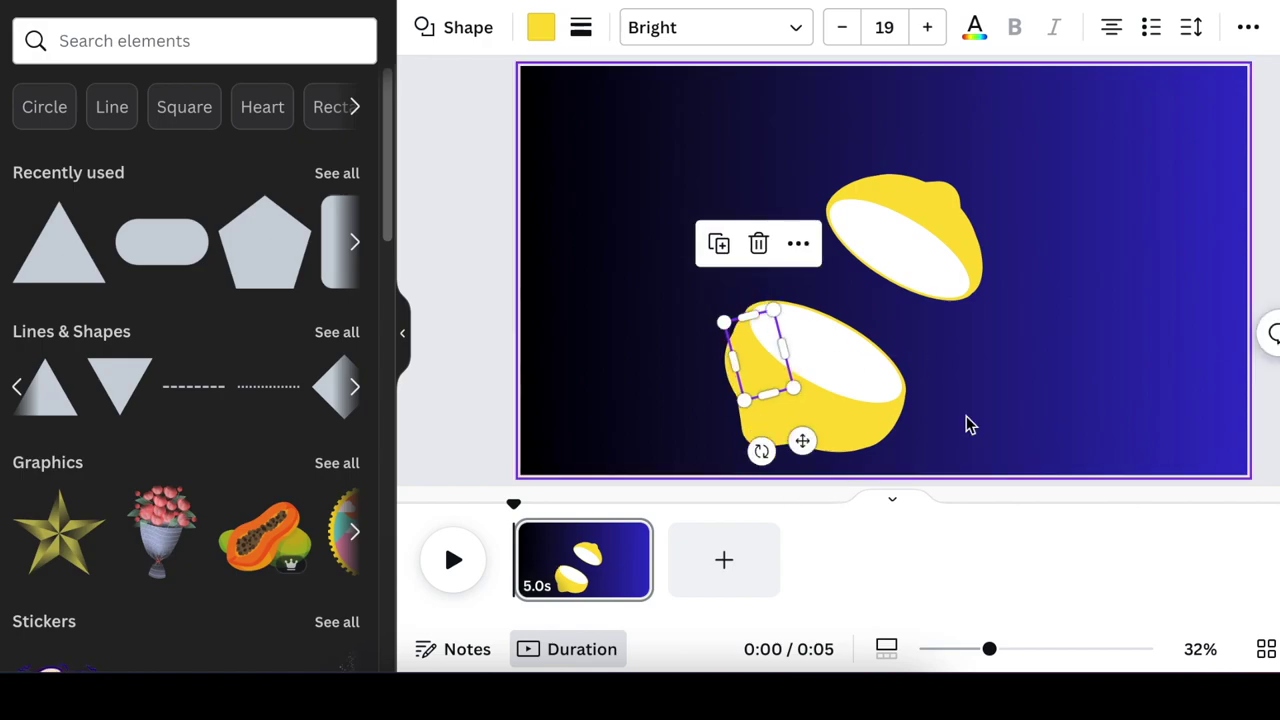
- Tilt and resize the left-end filler ellipse so it blends the rim into the dome
left_click_drag(760, 446, 700, 407)
left_click_drag(756, 314, 757, 308)
left_click(1040, 429)
left_click(745, 340)
left_click_drag(699, 408, 687, 399)
left_click_drag(763, 306, 766, 311)
left_click(1055, 434)
- Deepen the lower half's dome slightly and move the nub against its lower-left edge
left_click(800, 420)
left_click_drag(782, 428, 779, 437)
left_click(1044, 443)
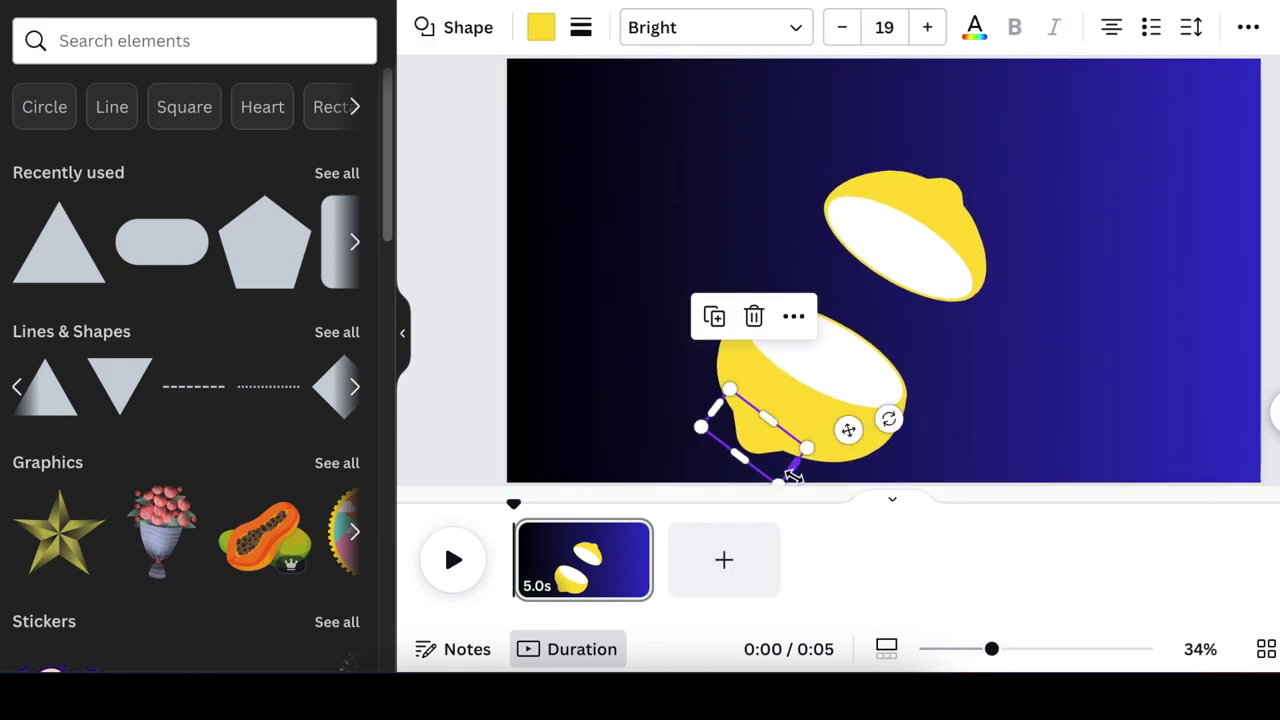
left_click_drag(849, 429, 751, 431)
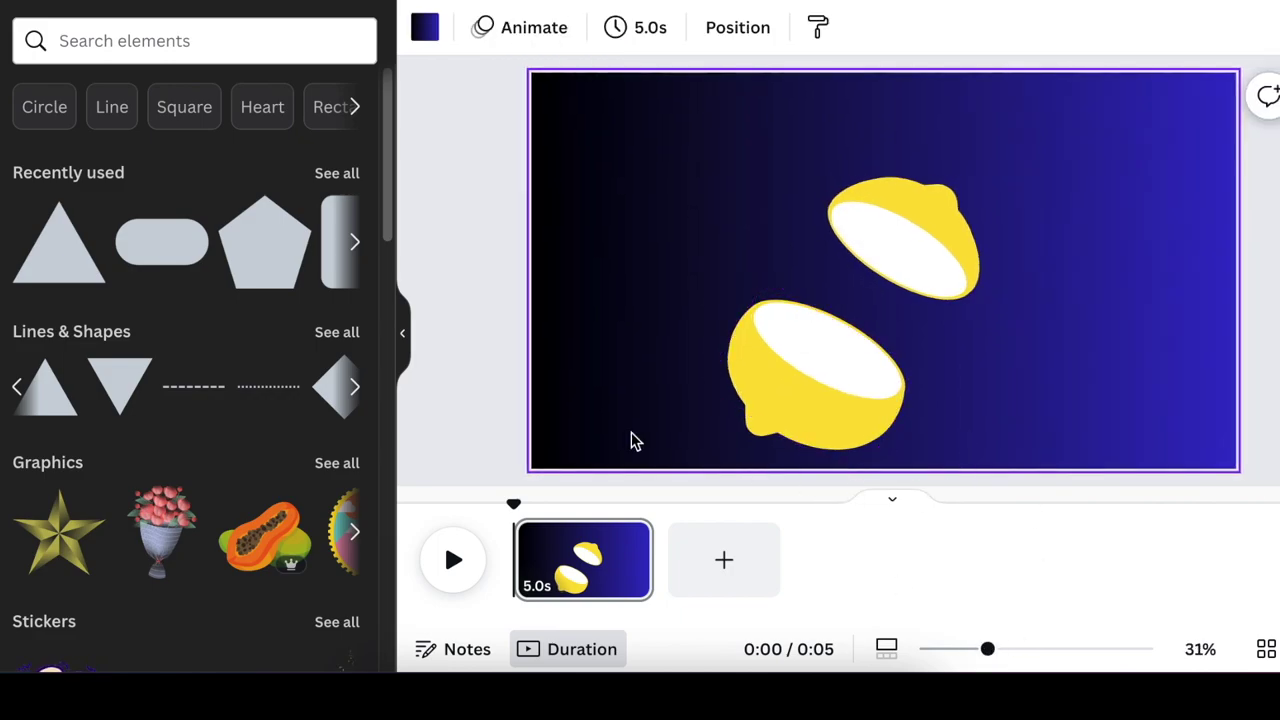
- Select only the lower lemon half's shapes and group them
left_click_drag(474, 300, 950, 446)
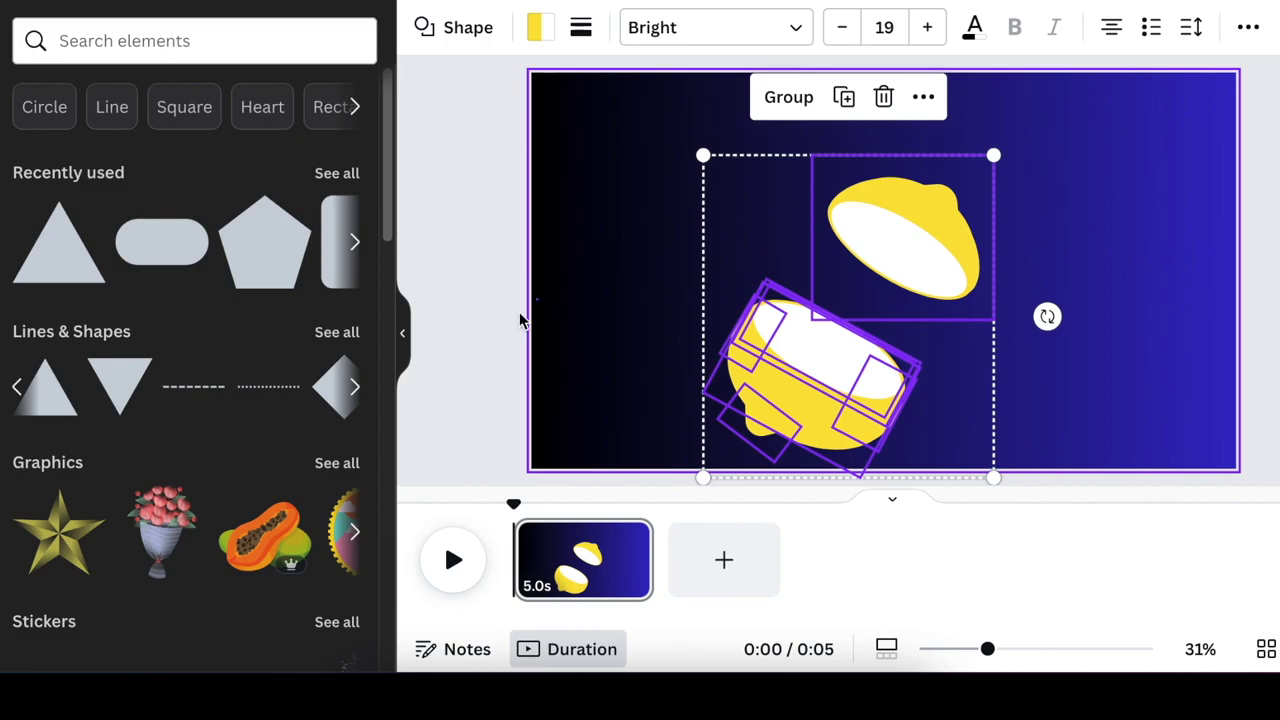
left_click(580, 362)
left_click_drag(727, 358, 922, 464)
left_click(751, 221)
left_click(1138, 401)
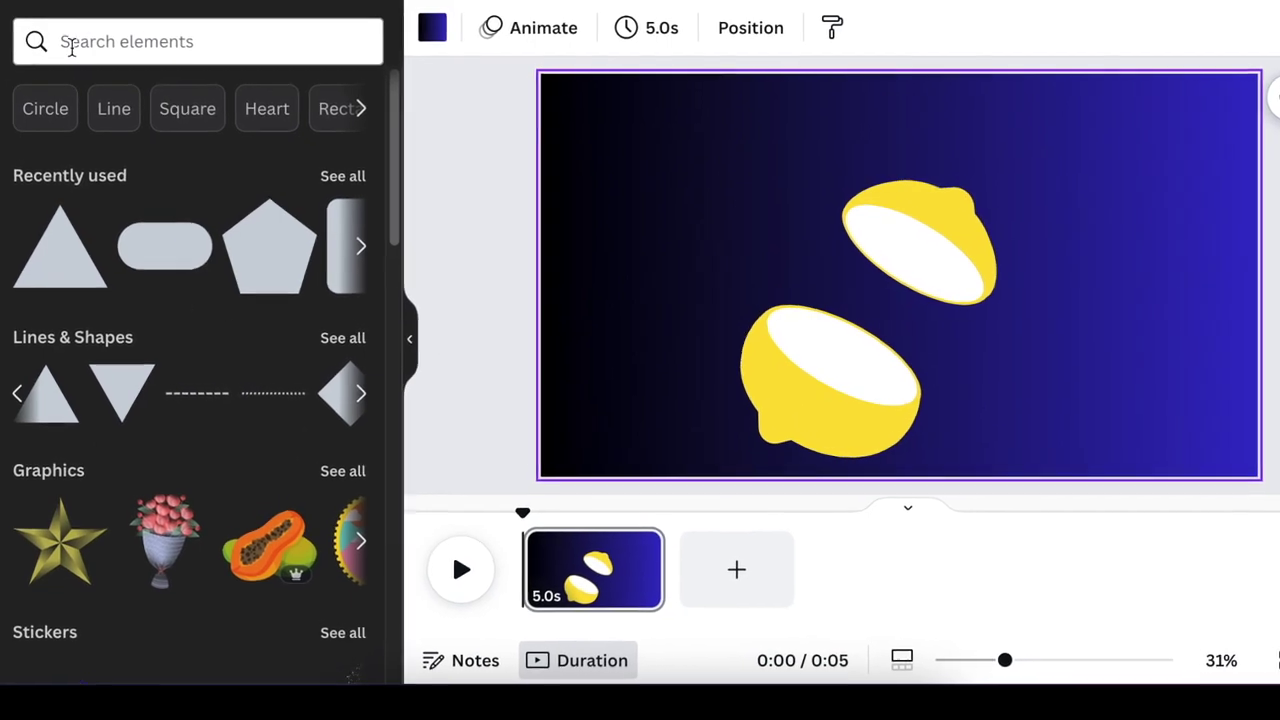
- Search the elements for "brush stroke" graphics, browse the results and clear the search
left_click(75, 45)
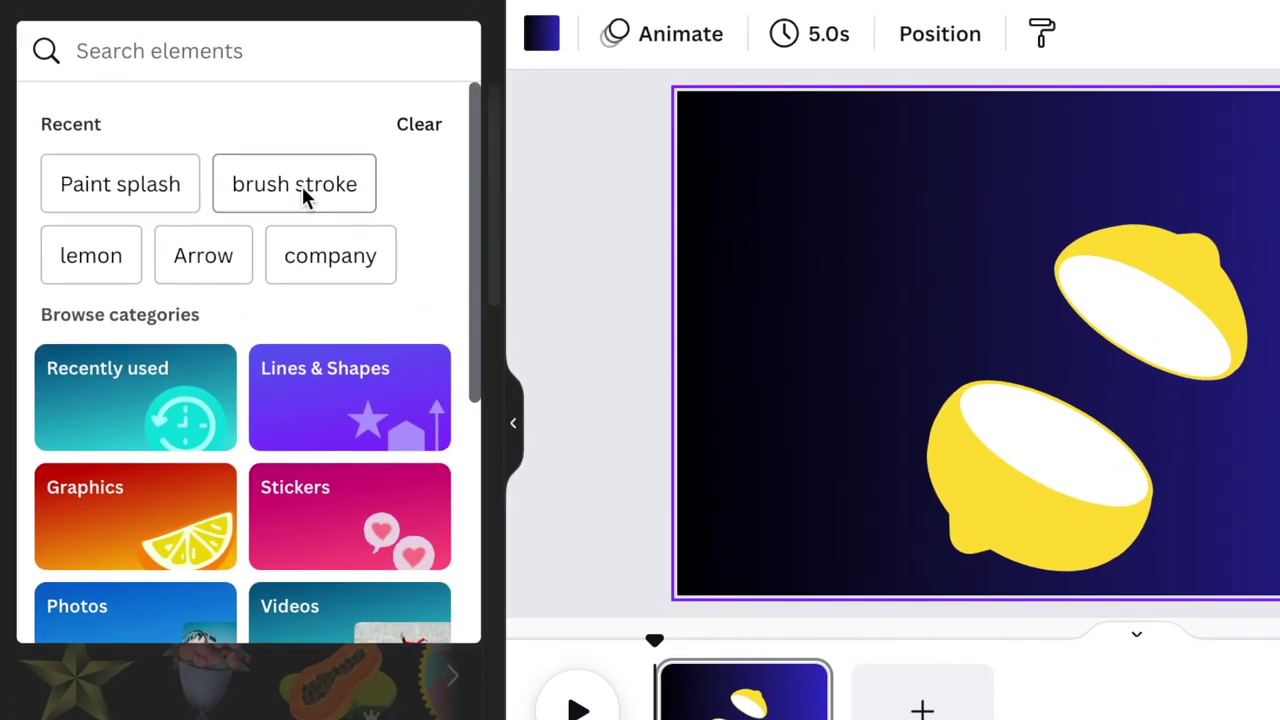
left_click(300, 194)
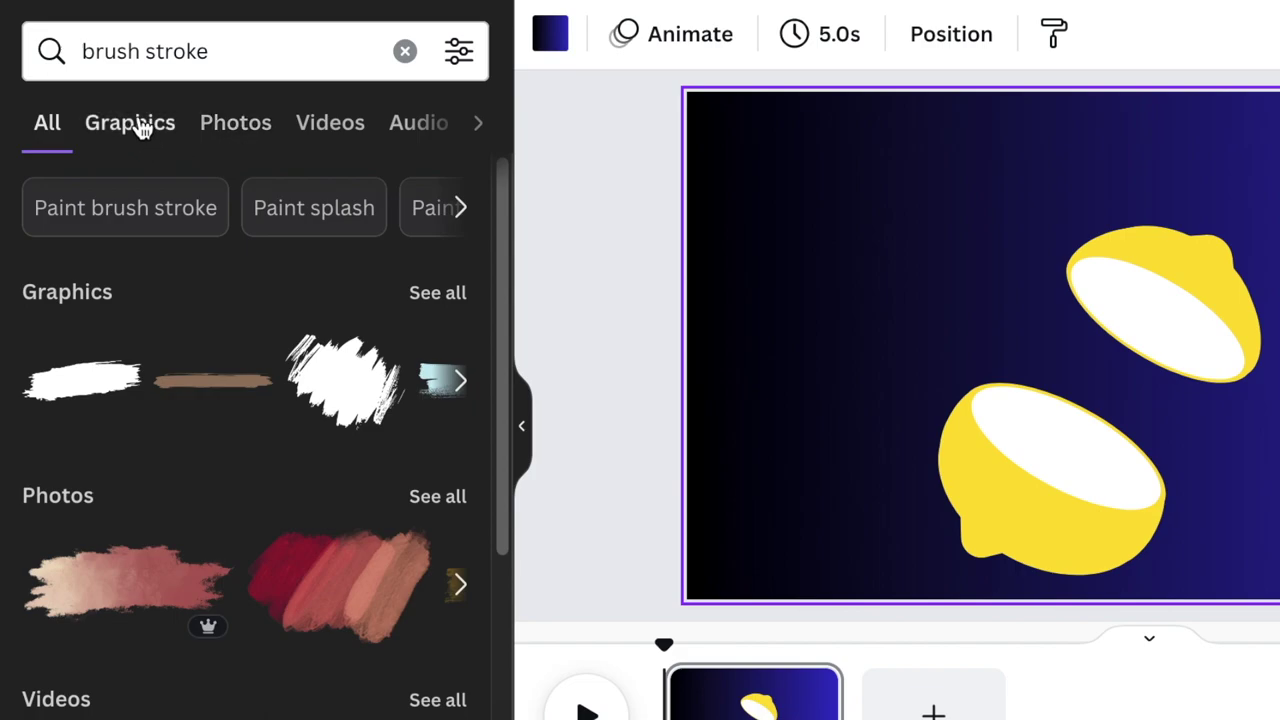
left_click(437, 293)
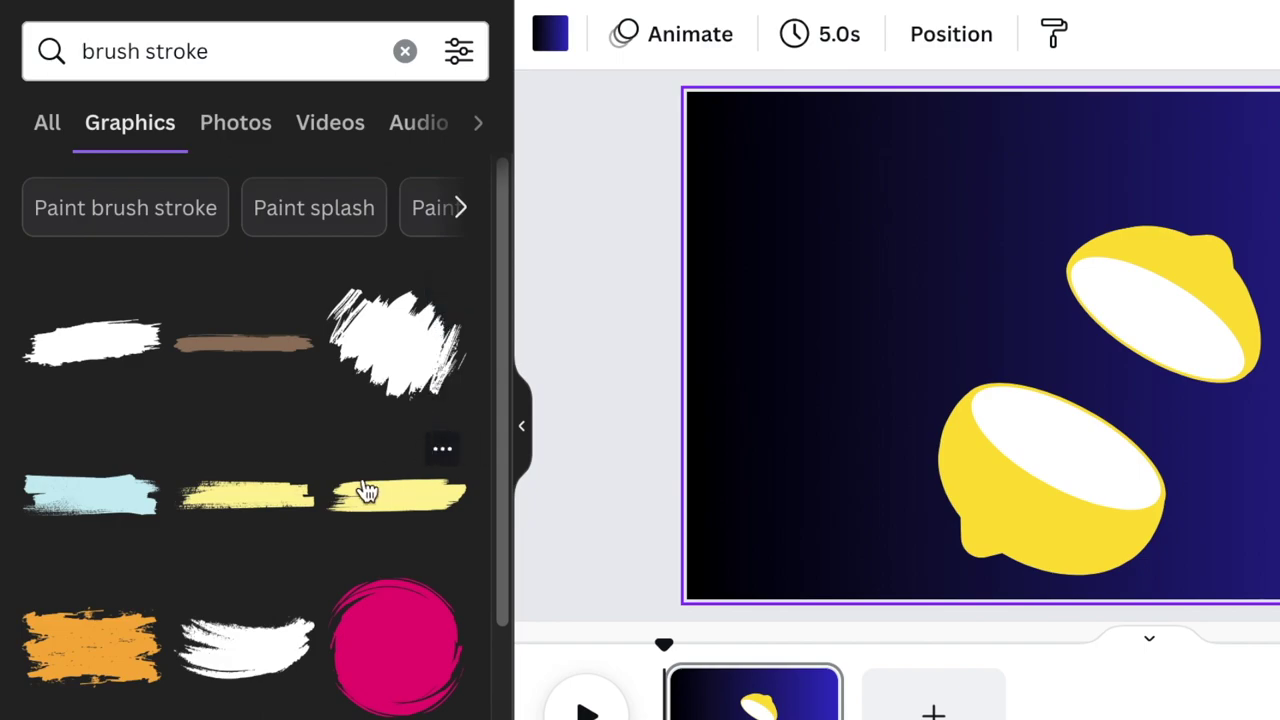
scroll(408, 533, "down", 10)
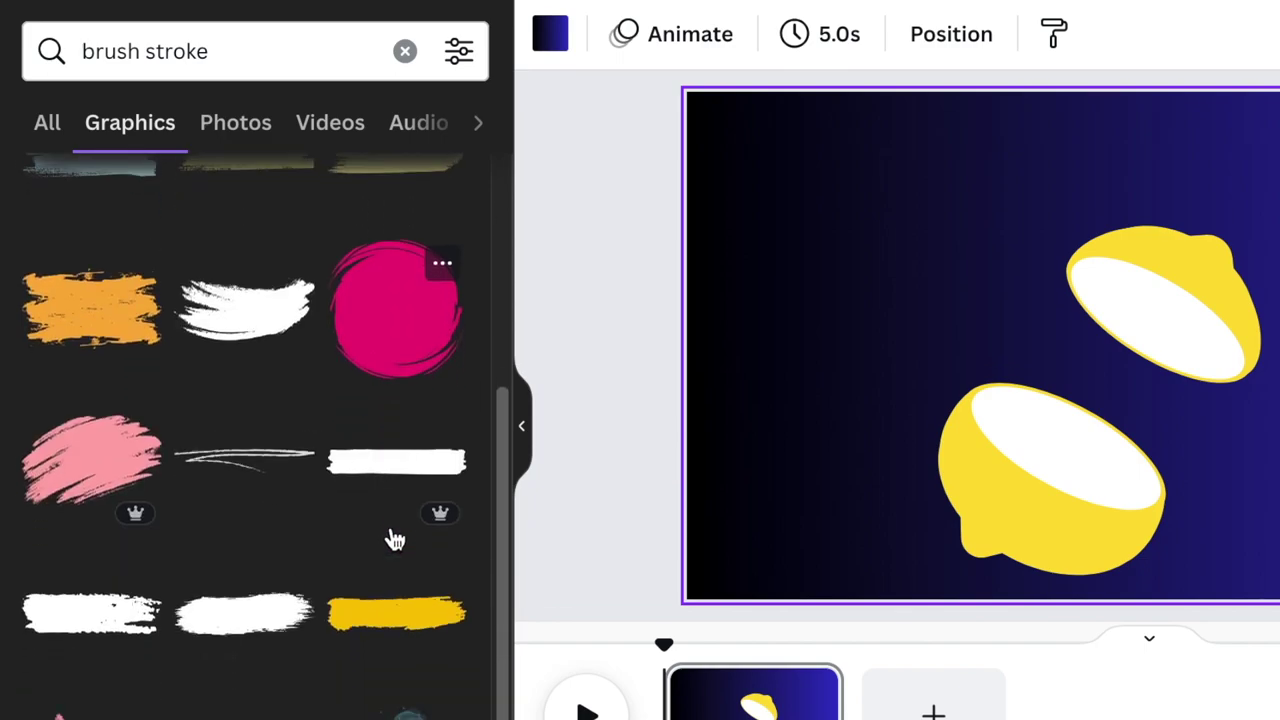
scroll(392, 500, "up", 3)
scroll(388, 534, "down", 2)
scroll(390, 534, "up", 3)
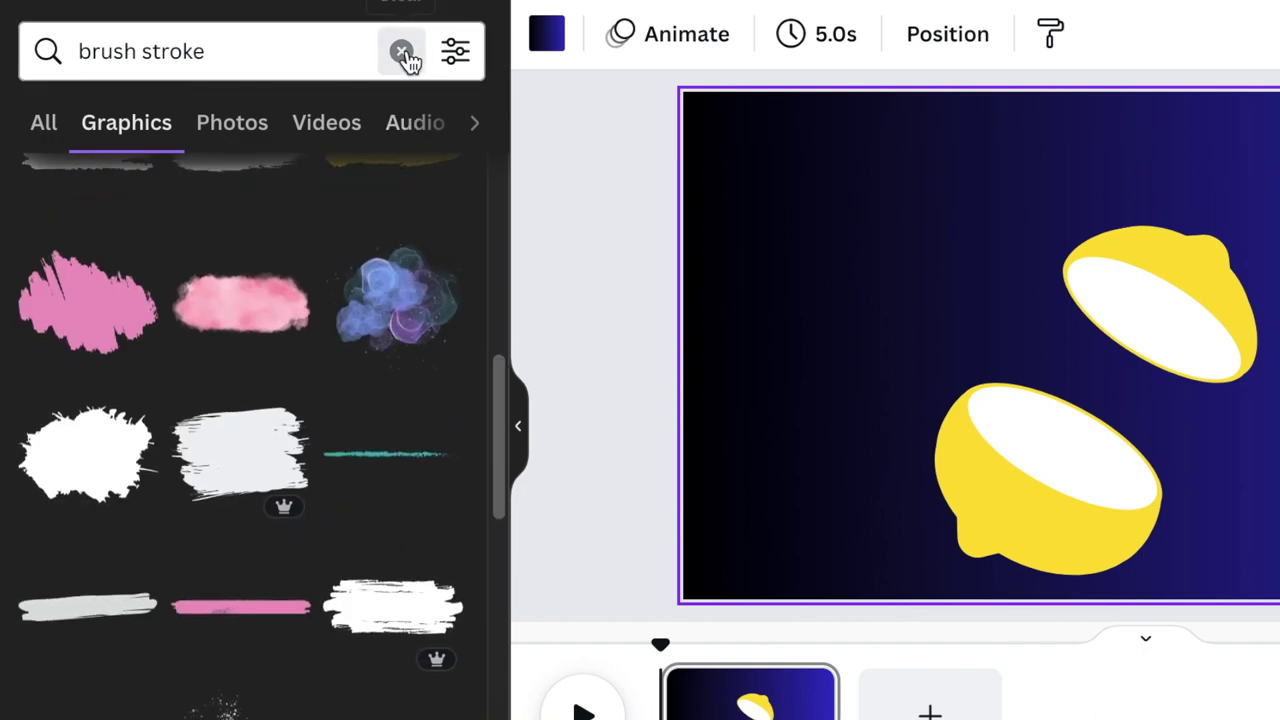
left_click(401, 51)
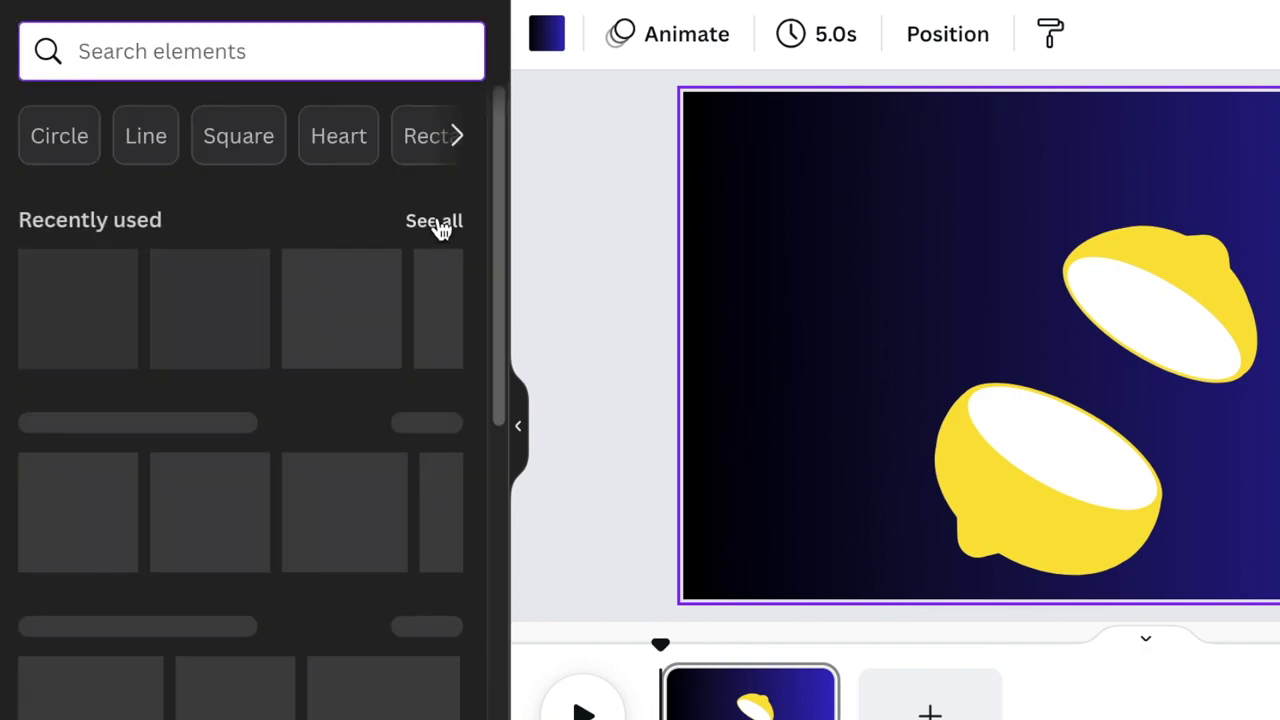
- Find more textures by the creator of the recently used watercolor stain and add the dark brown oval one to the page
left_click(436, 222)
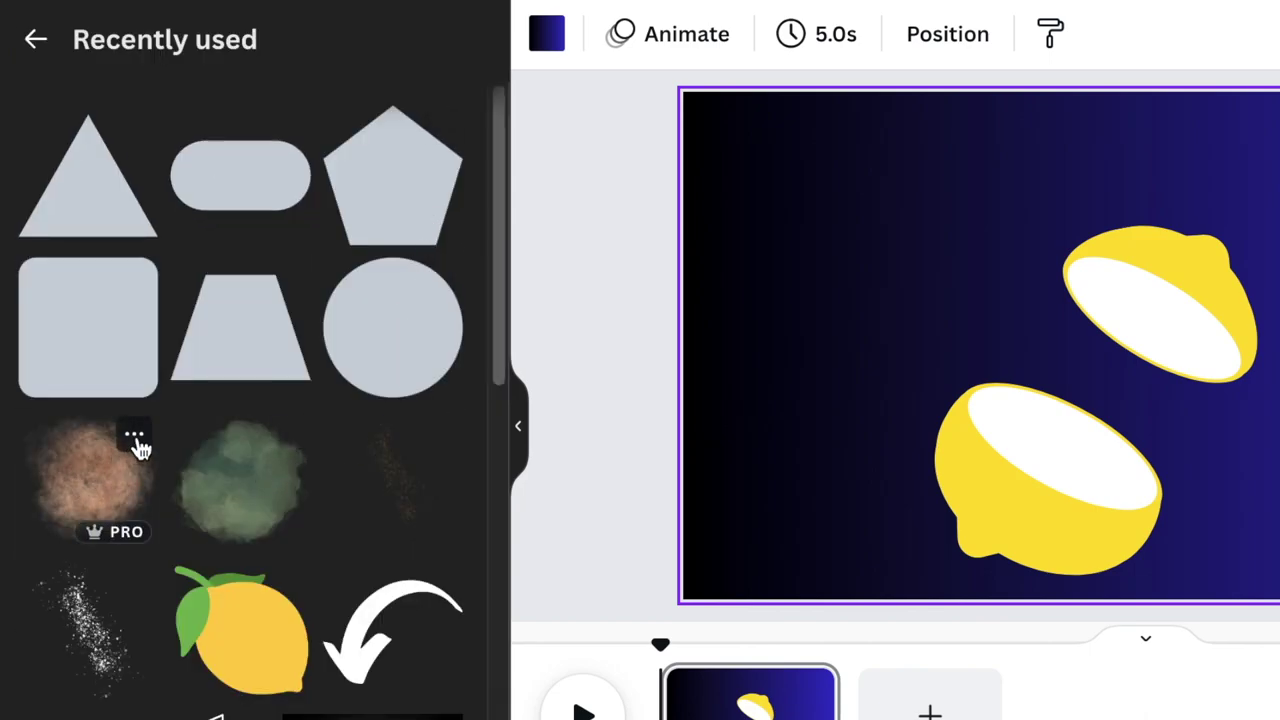
left_click(135, 440)
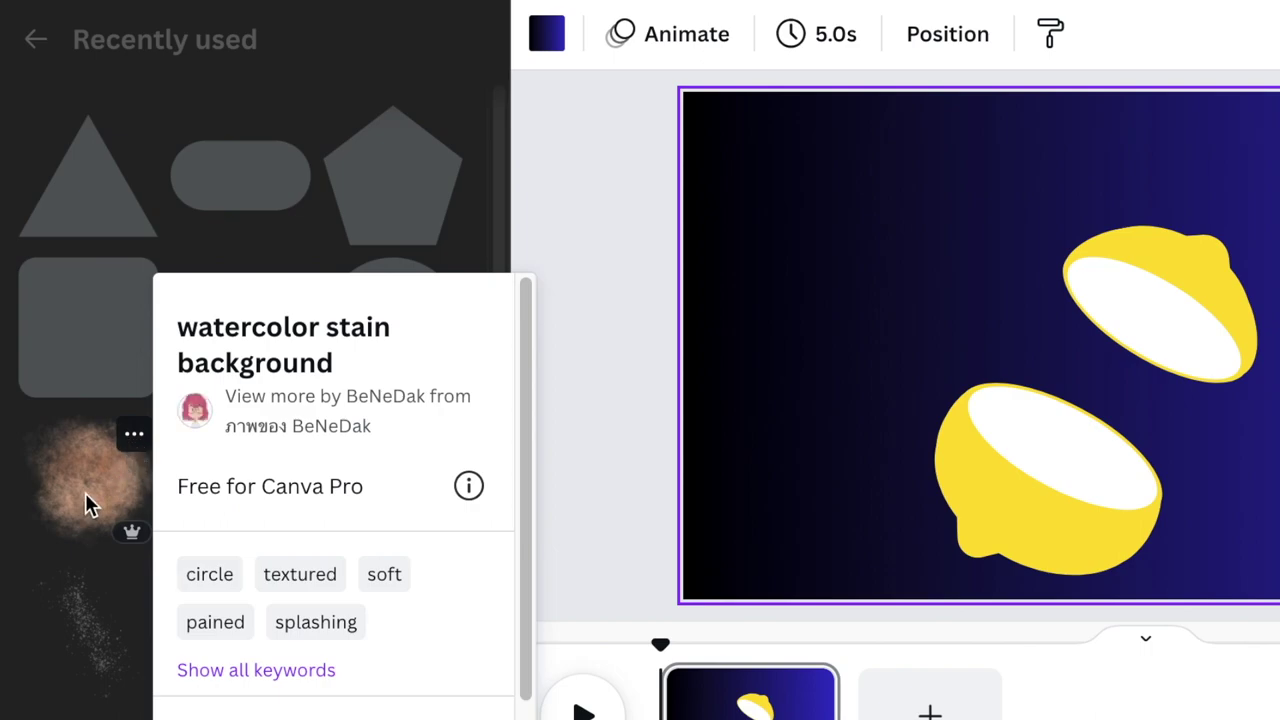
left_click(348, 396)
left_click(278, 302)
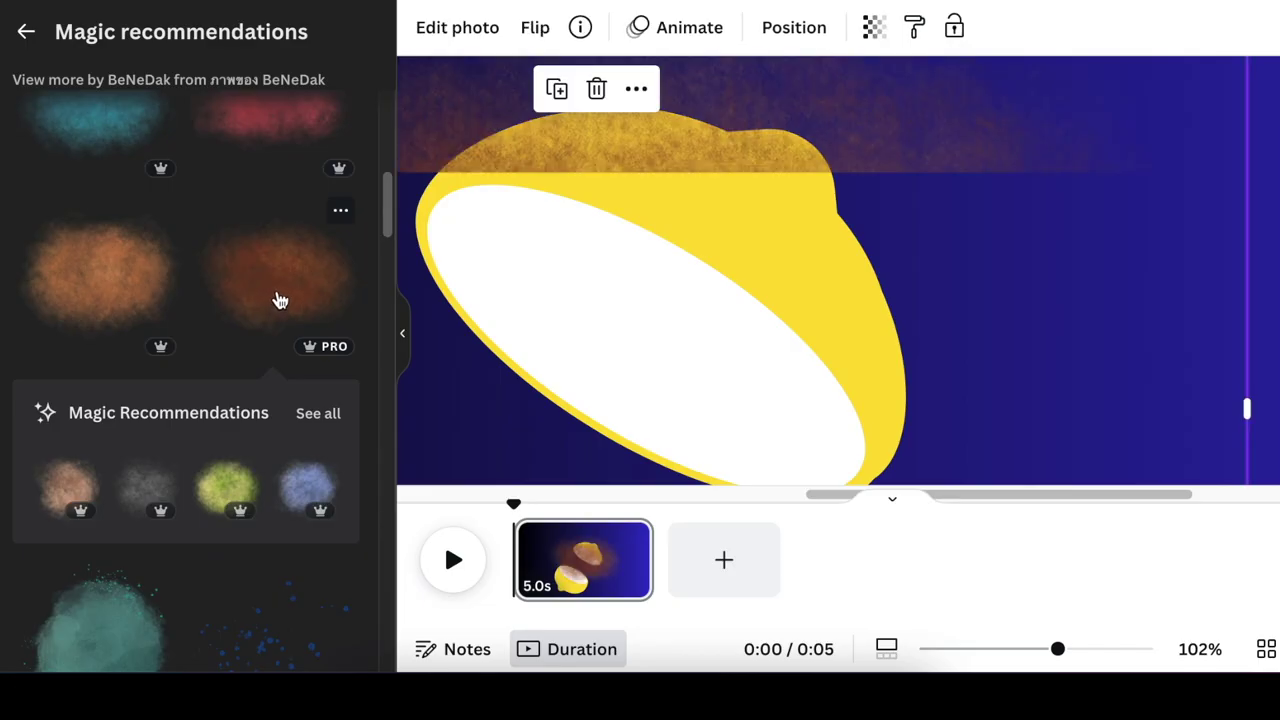
- Shrink the brown stain, tilt it and place it on the rind near the upper lemon half's right end
left_click_drag(1060, 650, 980, 649)
left_click_drag(1062, 412, 806, 168)
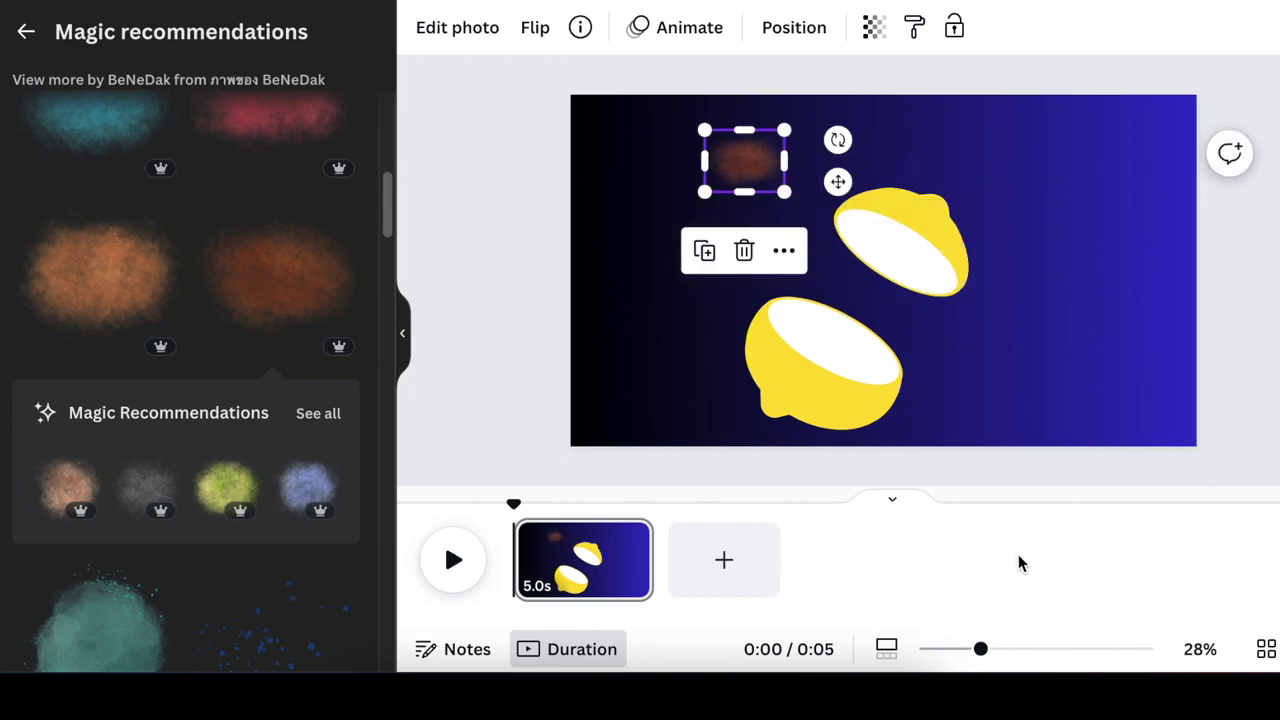
left_click_drag(981, 650, 1029, 651)
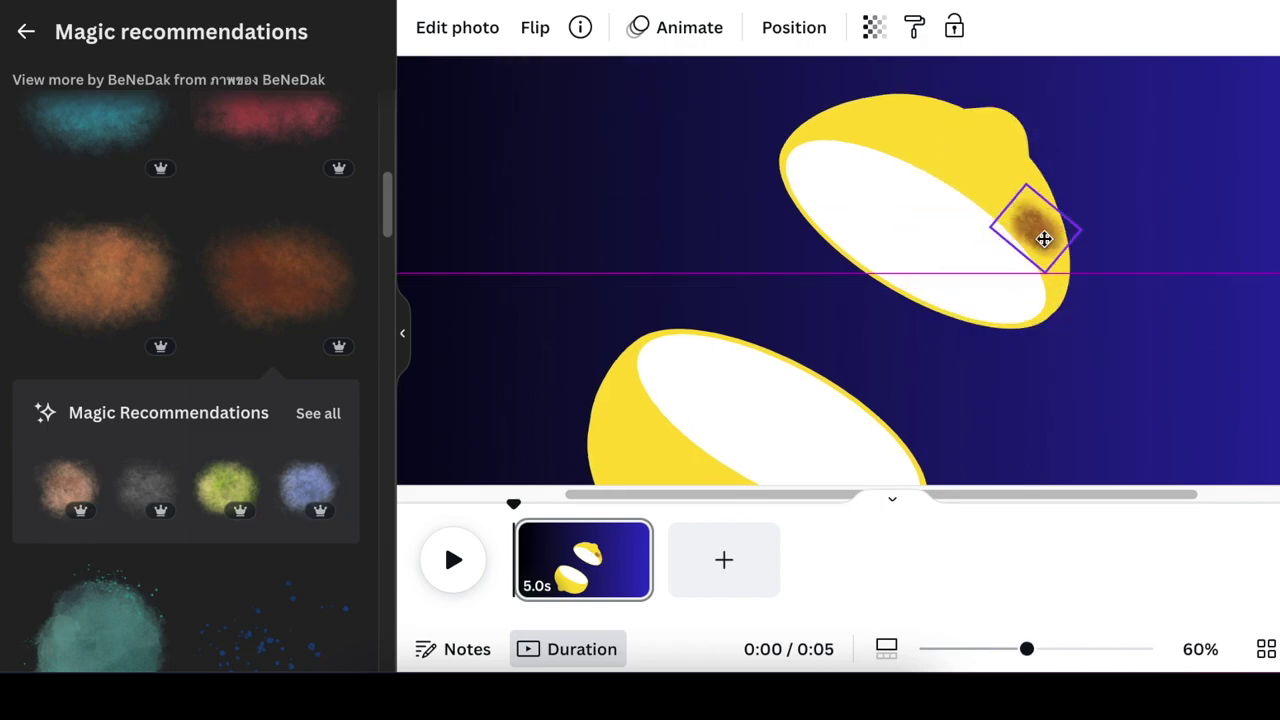
left_click_drag(1046, 240, 1055, 246)
left_click(1155, 274)
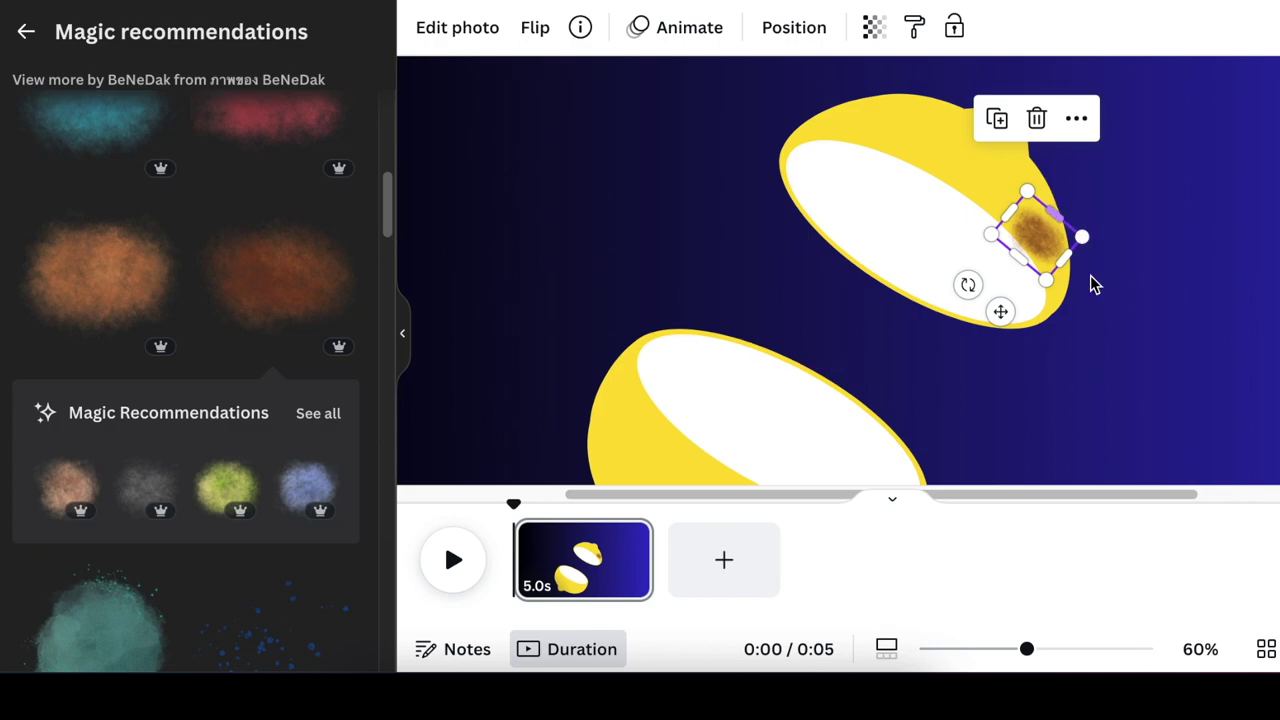
- Fine-tune the brown stain's angle and position and enlarge it slightly along the rind
left_click_drag(967, 285, 957, 278)
left_click_drag(1046, 245, 1040, 234)
left_click(1143, 301)
left_click(1042, 232)
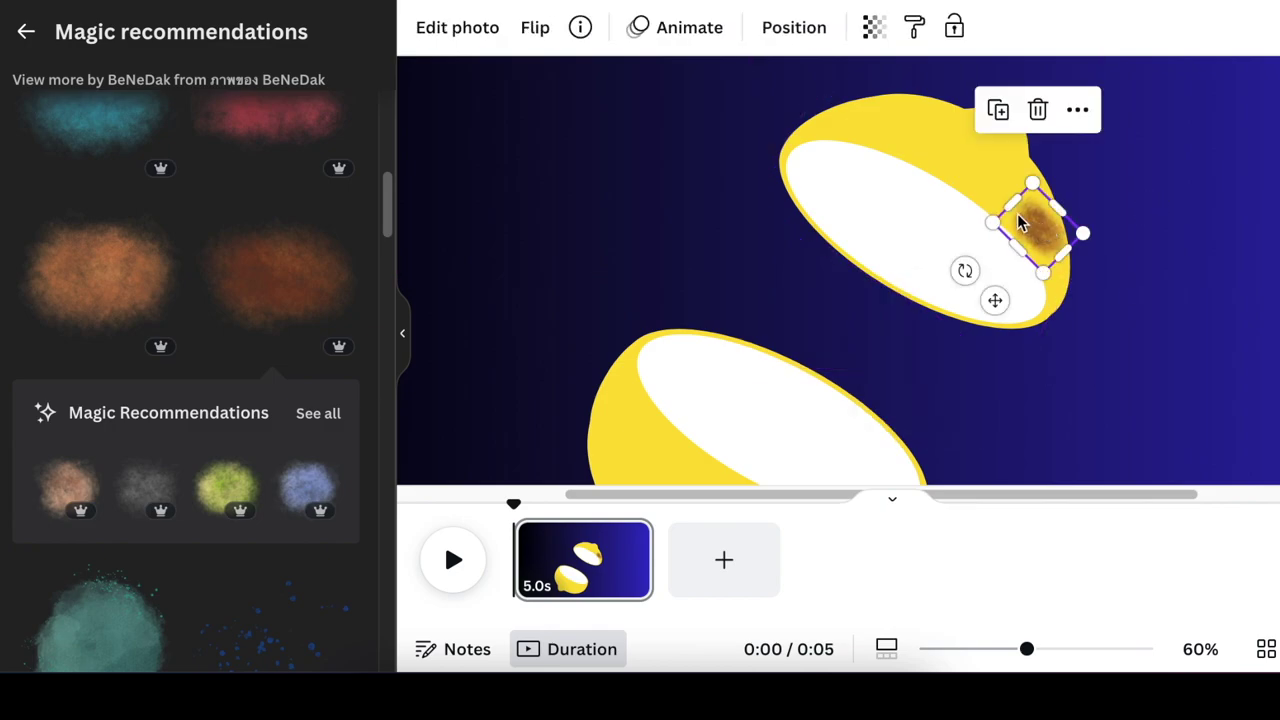
left_click_drag(1010, 202, 1000, 190)
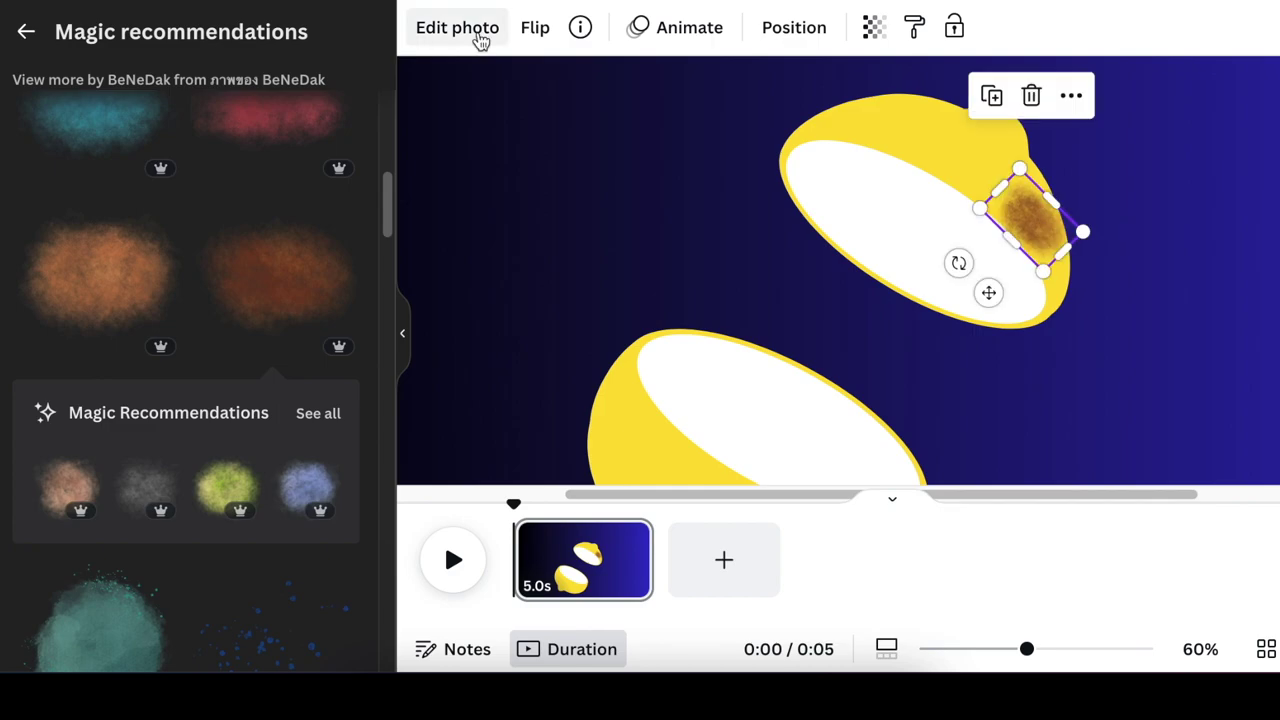
- Apply a warm filter that turns the brown stain orange-red
left_click(477, 37)
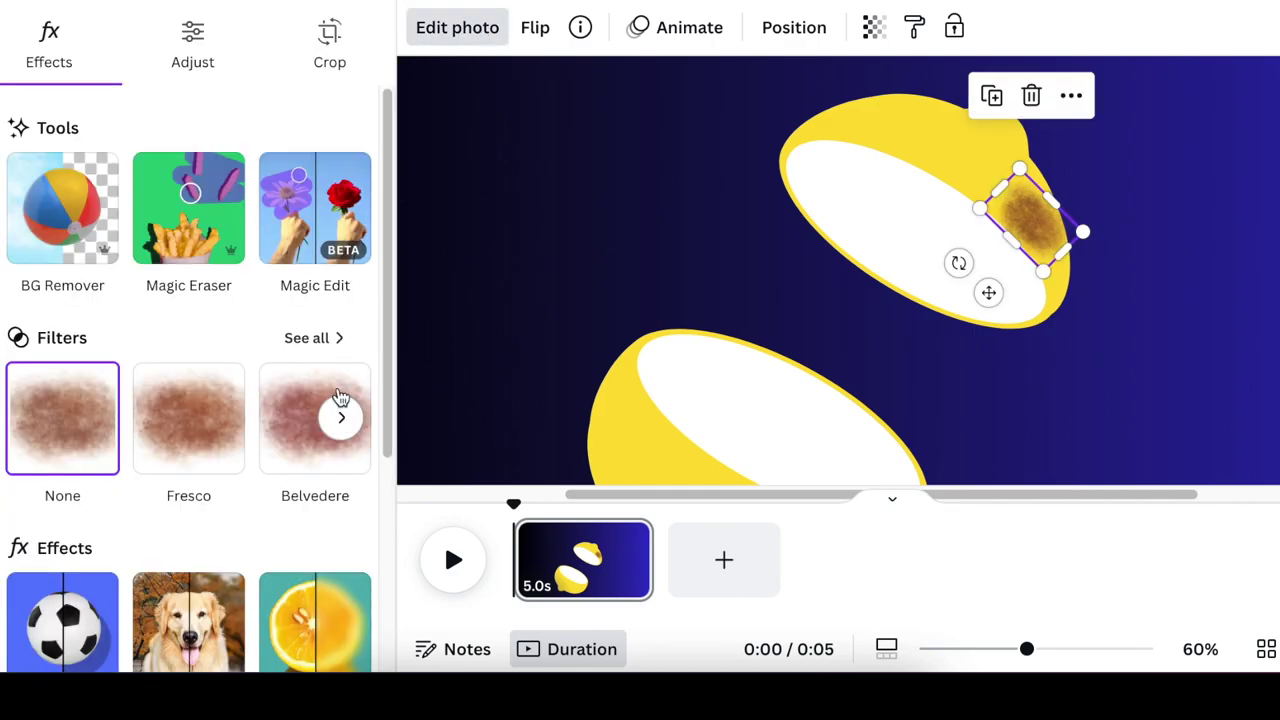
left_click(318, 341)
scroll(260, 400, "down", 4)
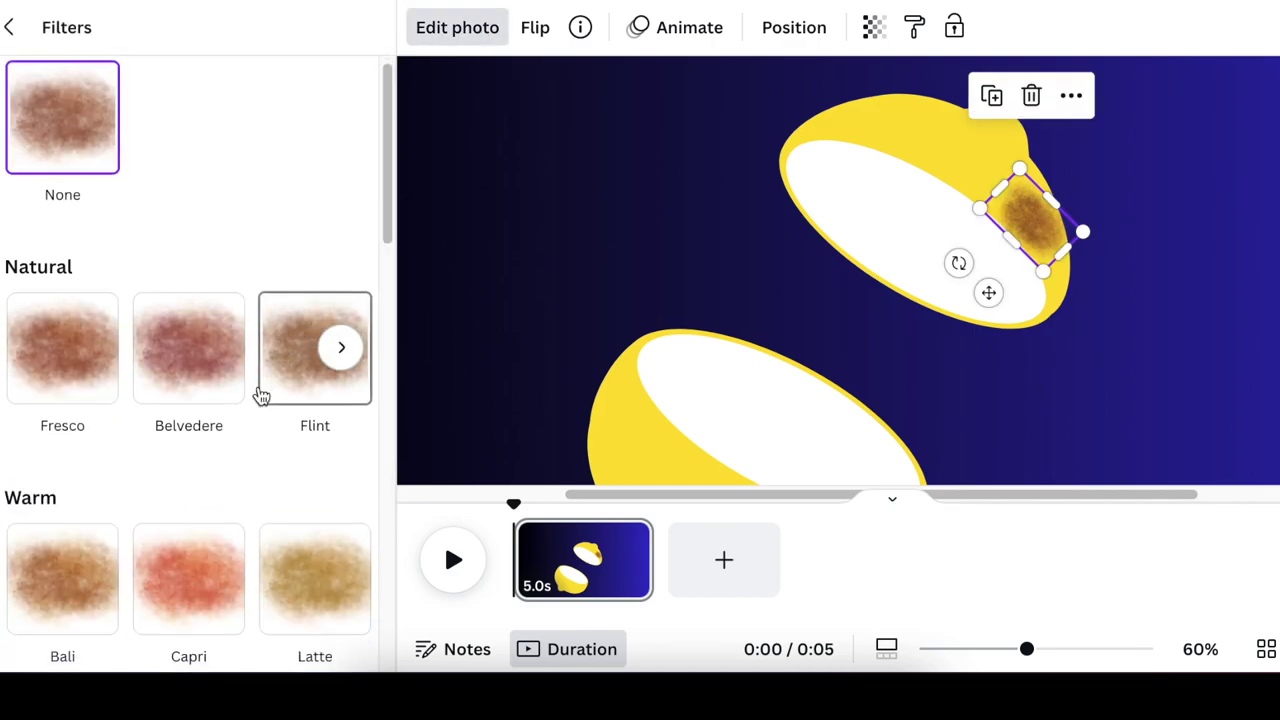
left_click(210, 218)
- Duplicate the orange-red stain, move the copy up along the rind toward the nub and set its transparency to about 64
left_click(1029, 194)
left_click(991, 97)
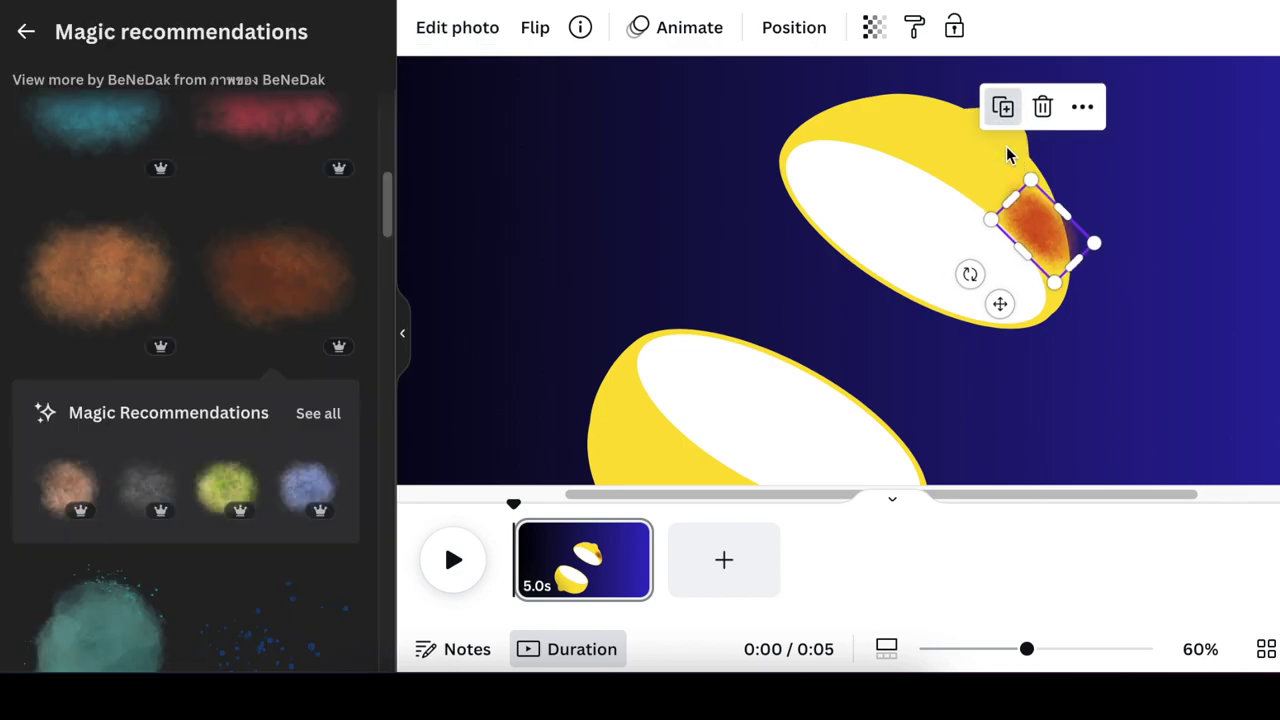
left_click_drag(1043, 243, 1002, 196)
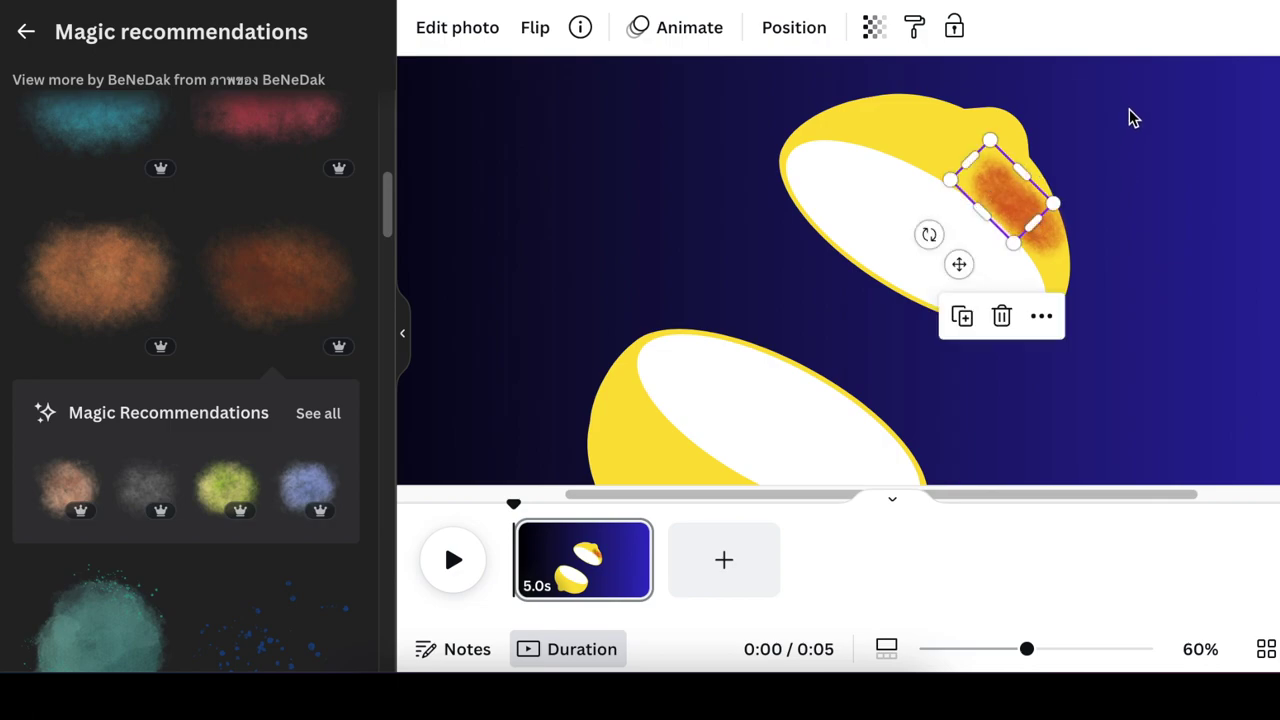
left_click(875, 30)
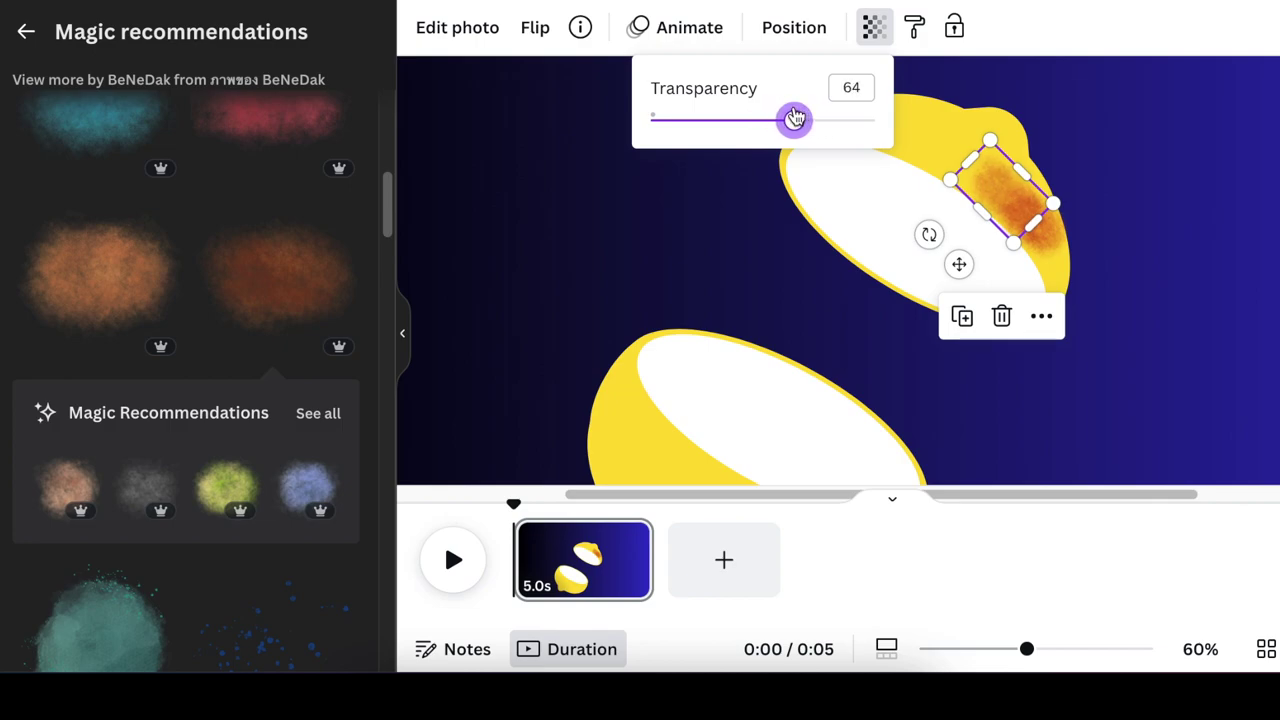
- Extend the soft orange shading across the left part of the upper lemon half's dome
left_click(998, 205)
mouse_move(1002, 196)
left_mouse_down()
mouse_move(966, 174)
mouse_move(986, 147)
mouse_move(829, 117)
mouse_move(960, 134)
mouse_move(896, 134)
left_mouse_up()
left_click(888, 86)
left_click(788, 126)
- Adjust the position and angle of the orange-red shading along the right side of the upper half's rind, undoing one change
left_click(1066, 160)
left_click(1049, 246)
left_click(1094, 286)
left_click(1052, 260)
left_click_drag(1090, 292, 1057, 250)
left_click(1096, 280)
left_click(1050, 268)
key("ctrl+z")
mouse_move(973, 269)
left_mouse_down()
mouse_move(974, 280)
mouse_move(985, 266)
left_mouse_up()
left_click(1100, 275)
- Resize and move the orange-red shading to cover the nub and the lower-right tip of the upper lemon half
left_click(1024, 232)
left_click_drag(1015, 172, 994, 148)
left_click_drag(1055, 290, 1034, 366)
scroll(1190, 389, "down", 1)
left_click(1187, 336)
left_click(1063, 257)
left_click(1134, 366)
scroll(1134, 366, "up", 1)
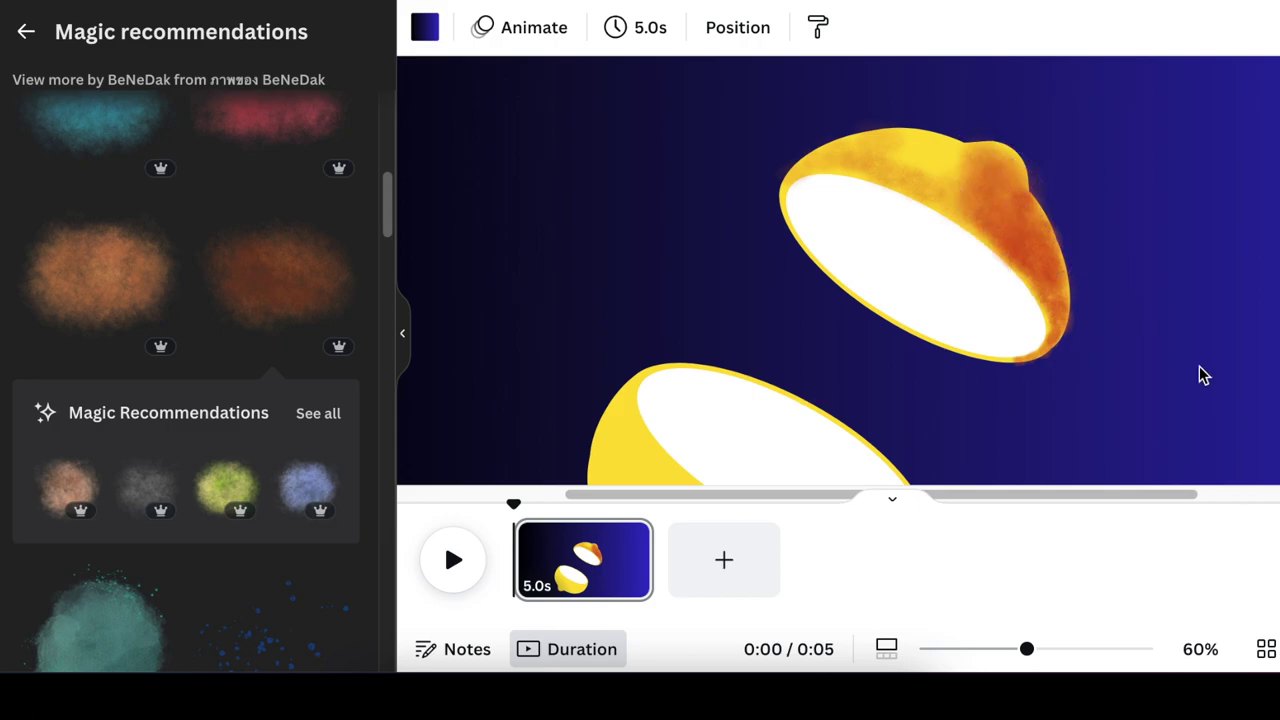
- Add the round peach watercolor stain and place it, reduced to a small patch, on the crown of the upper lemon half
scroll(274, 414, "down", 8)
scroll(274, 414, "down", 3)
scroll(274, 414, "up", 4)
scroll(274, 414, "down", 4)
scroll(274, 414, "up", 10)
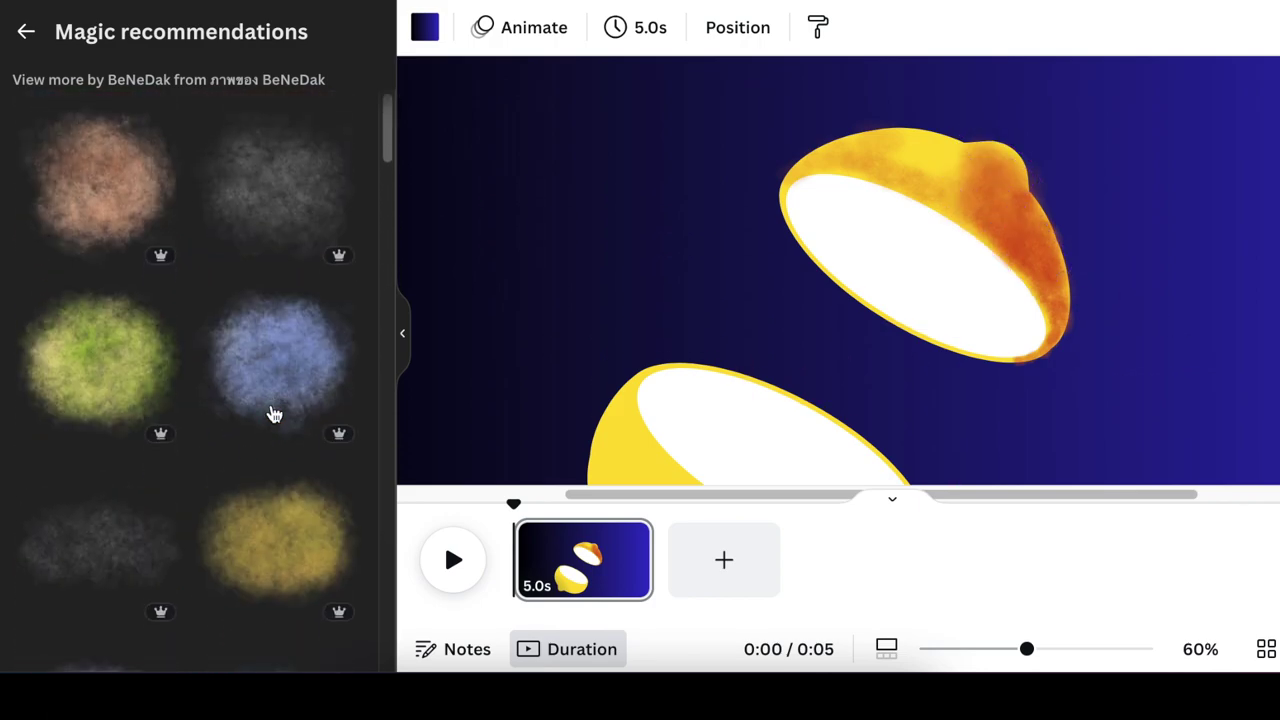
scroll(274, 414, "down", 4)
left_click(100, 188)
left_click_drag(857, 137, 993, 194)
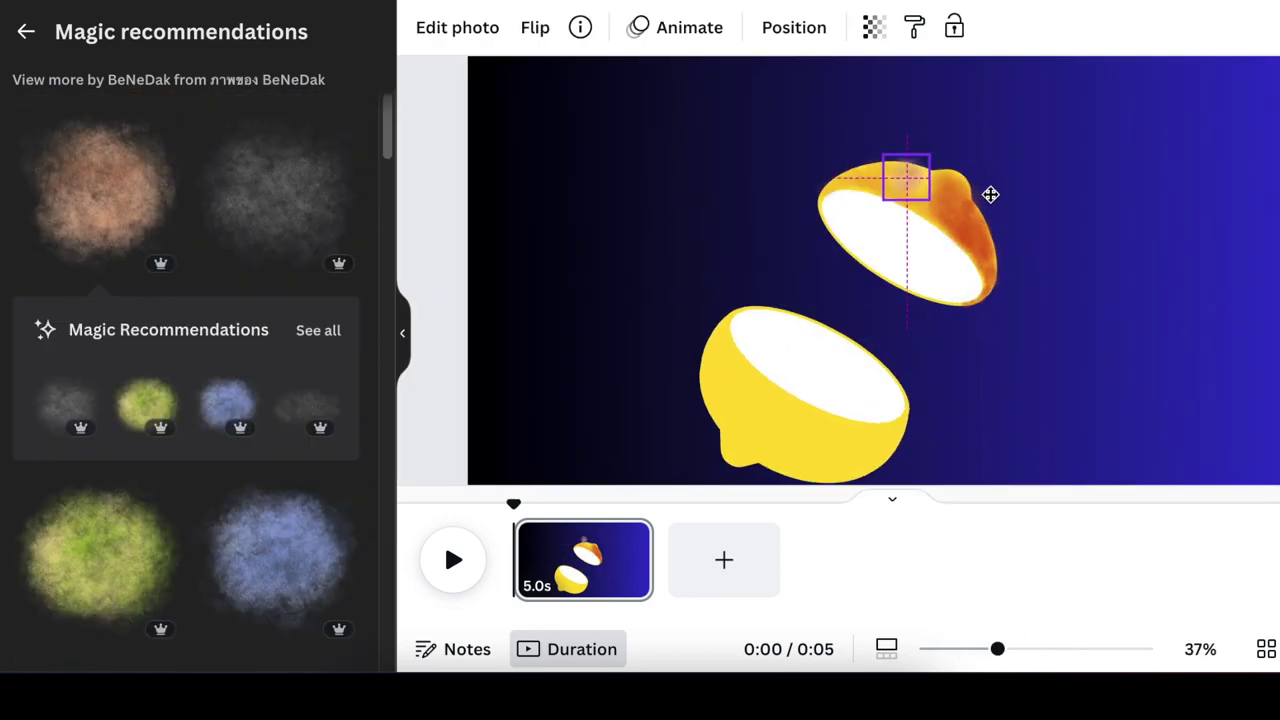
- Apply a custom Duotone effect to the peach stain
left_click(462, 30)
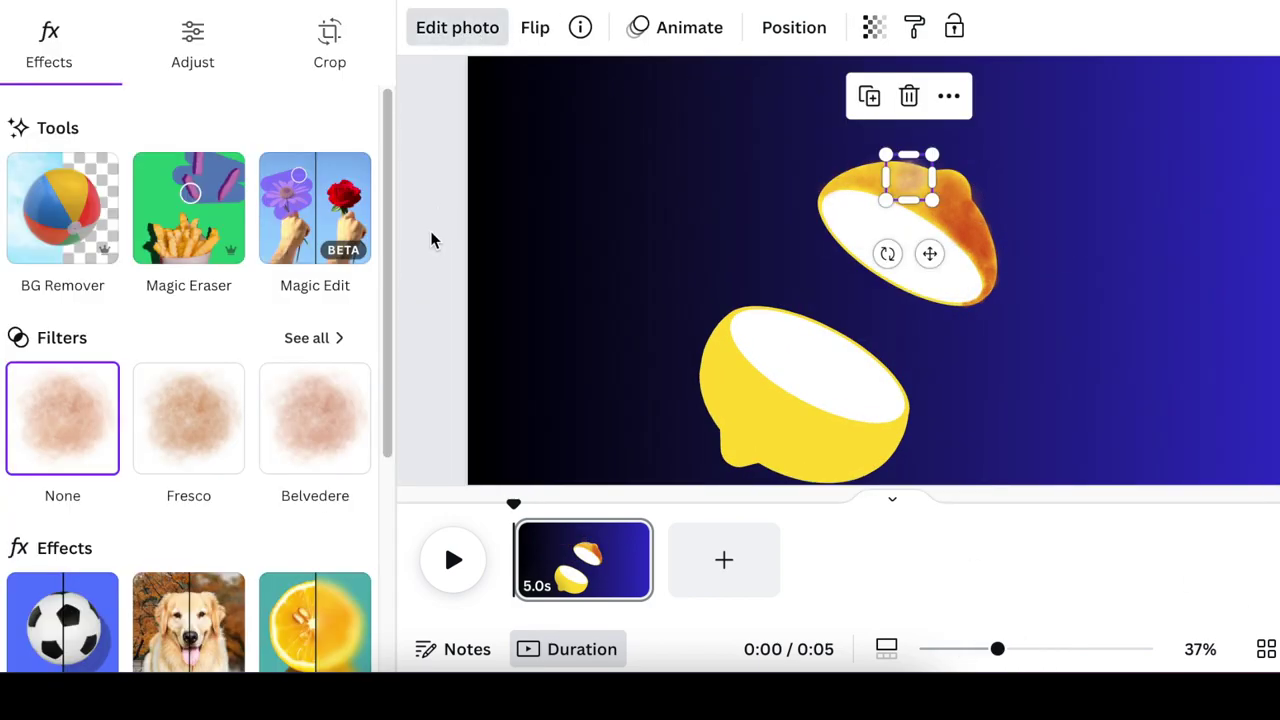
scroll(311, 360, "down", 3)
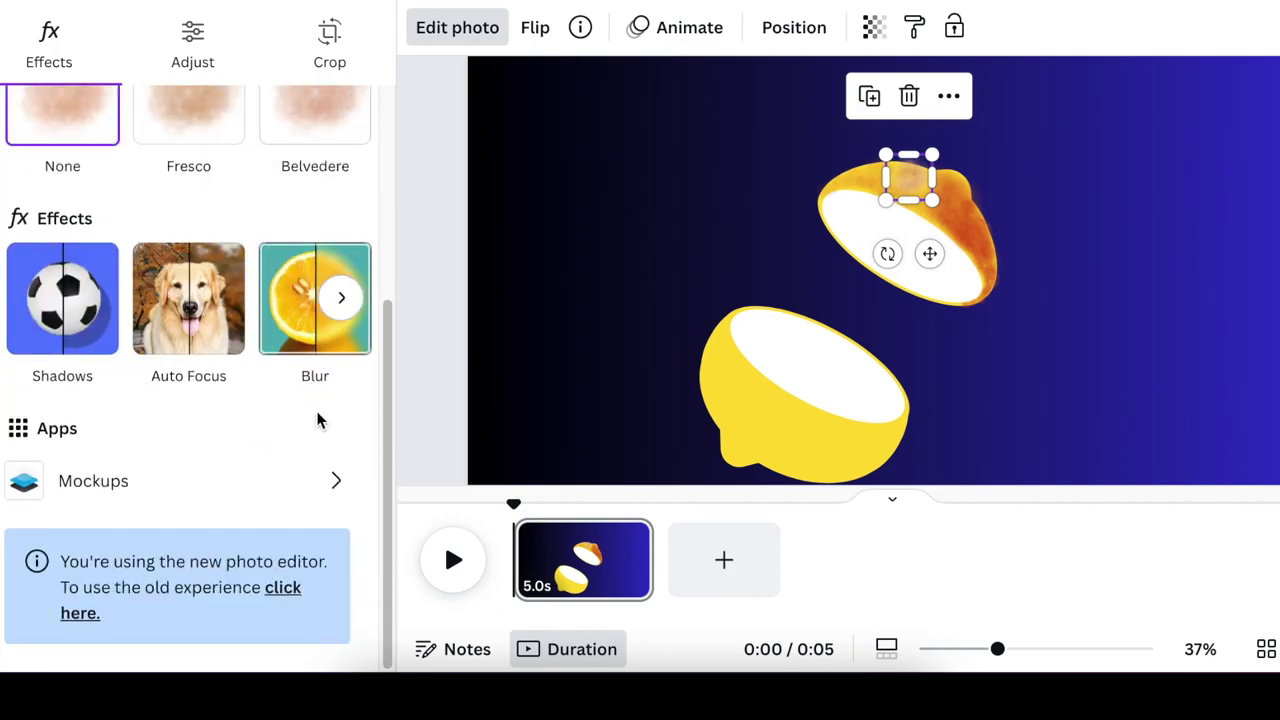
left_click(342, 299)
left_click(350, 300)
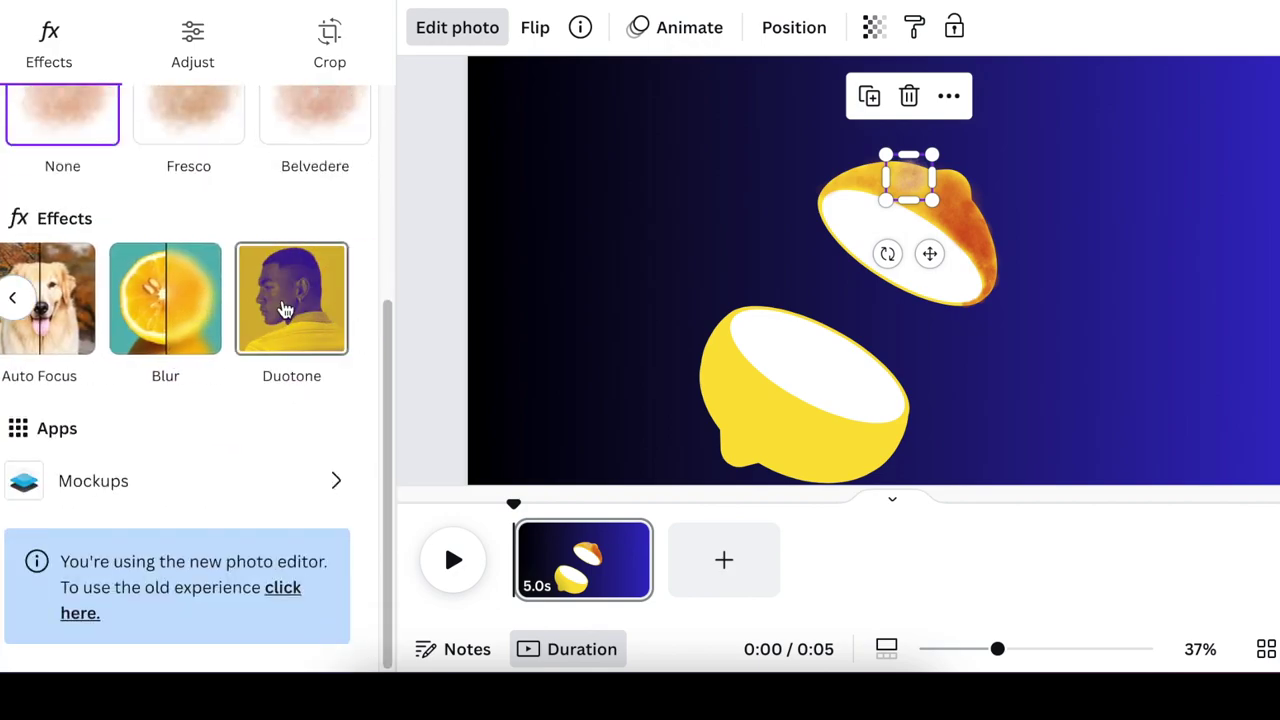
left_click(285, 310)
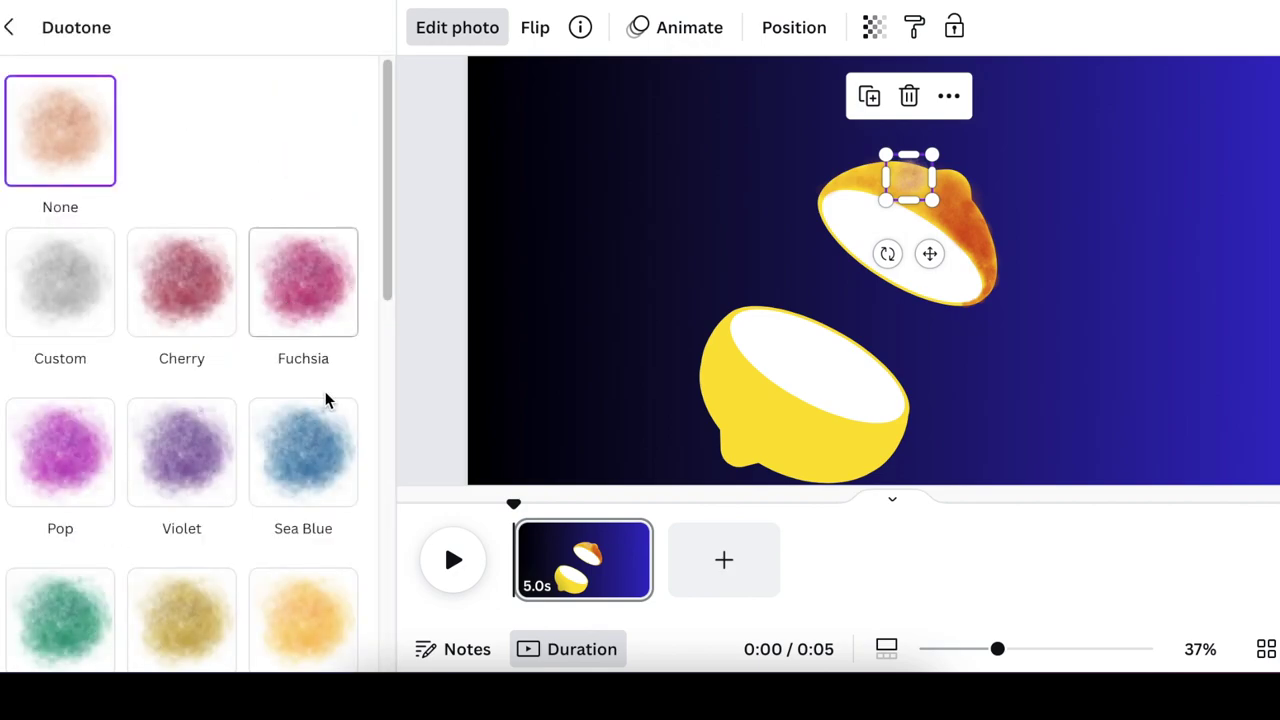
left_click(62, 280)
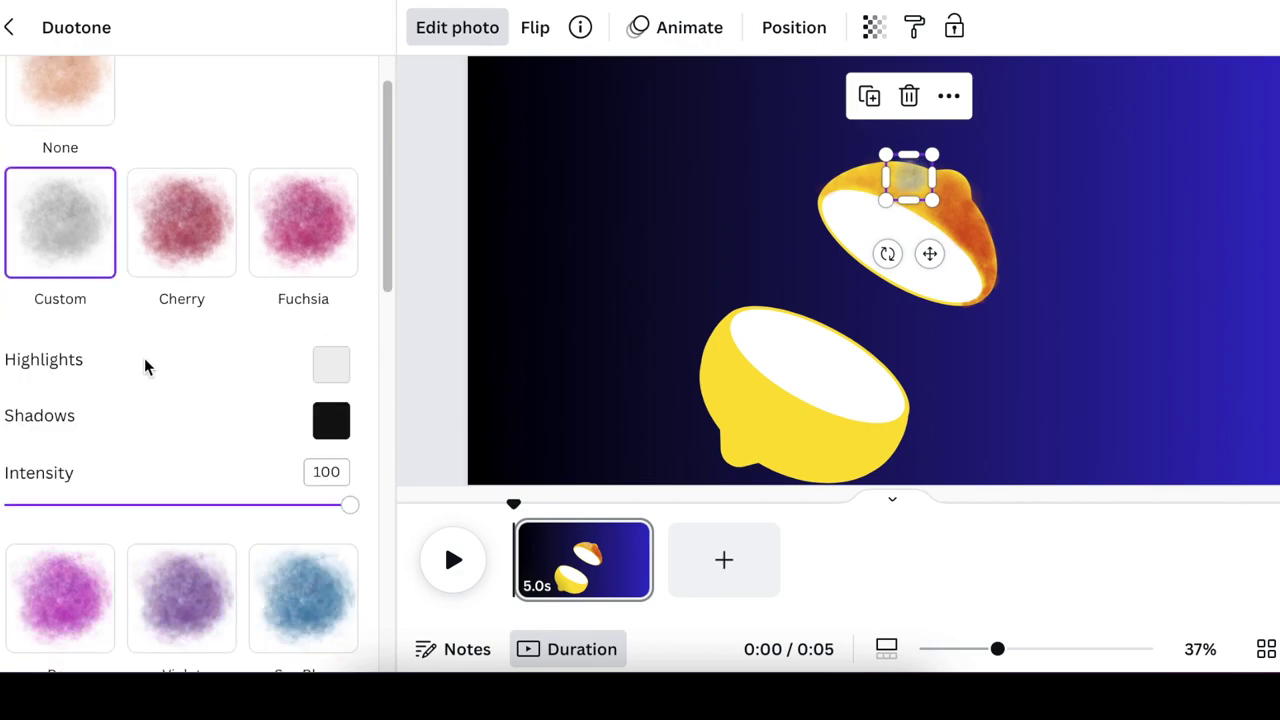
- Set the custom duotone's shadows to #FFF7F7 and its highlights to near white
left_click(330, 420)
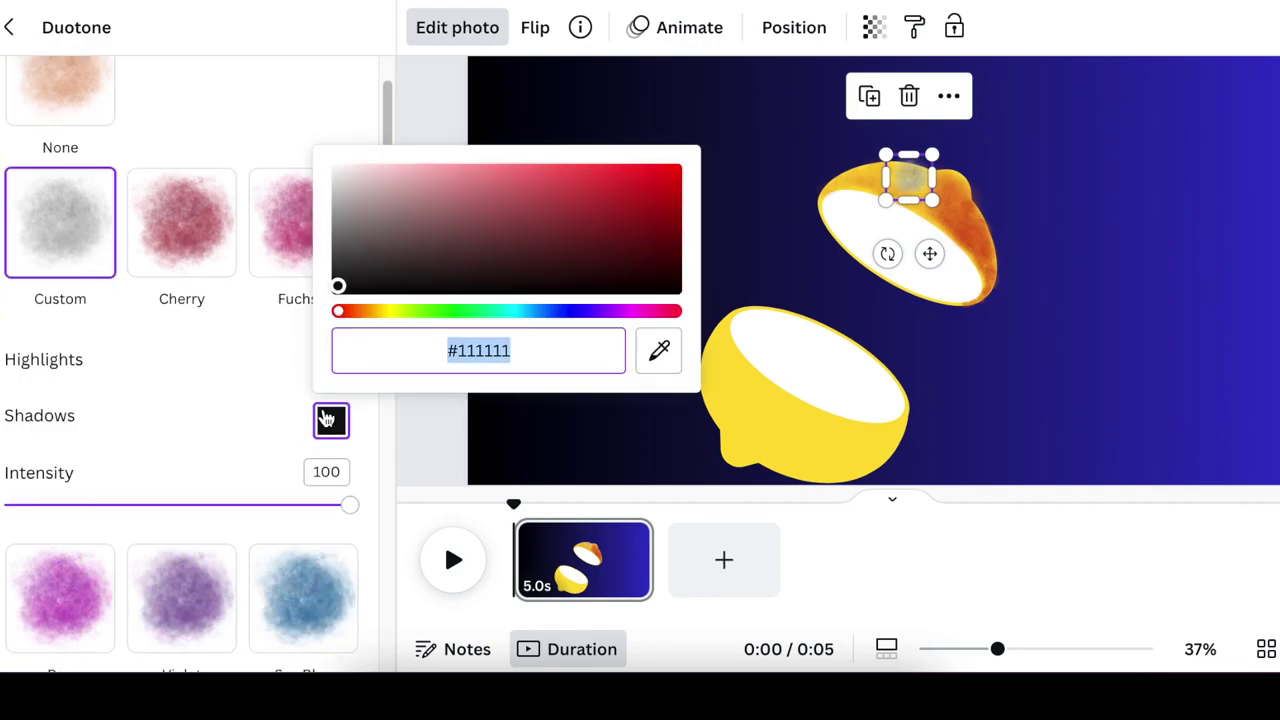
left_click_drag(336, 280, 345, 88)
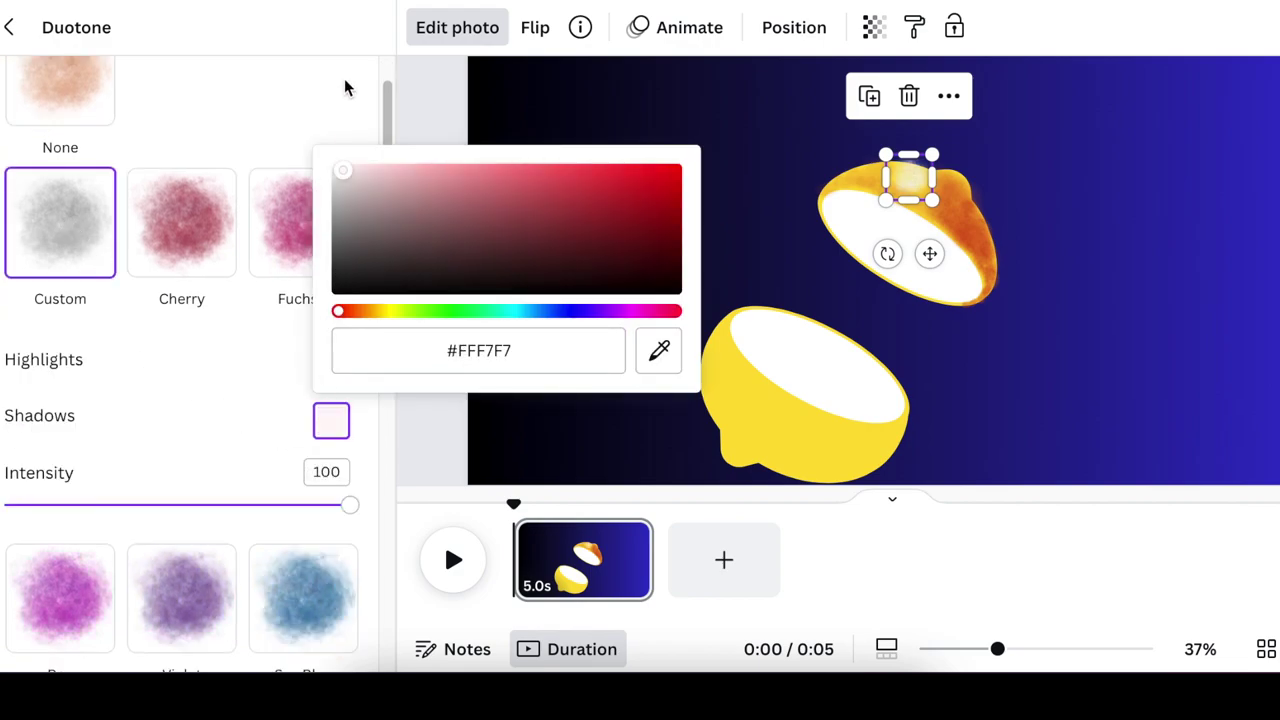
left_click(207, 357)
left_click(331, 368)
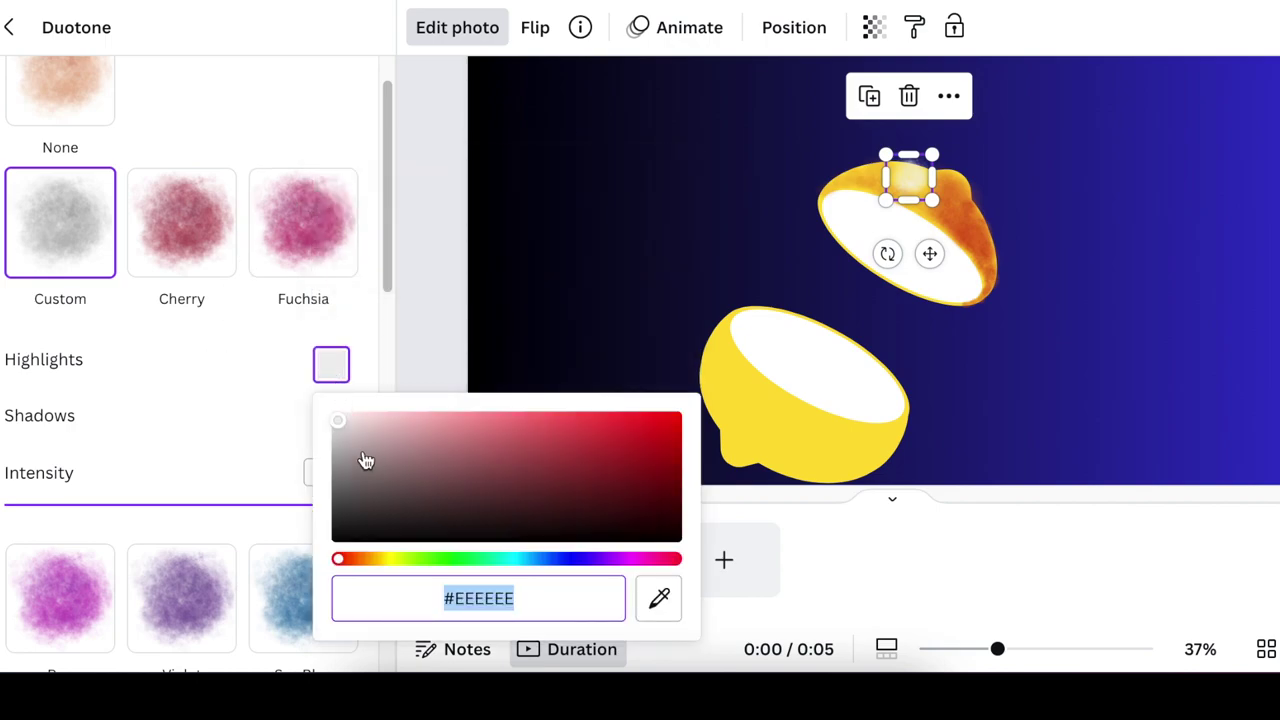
left_click(339, 418)
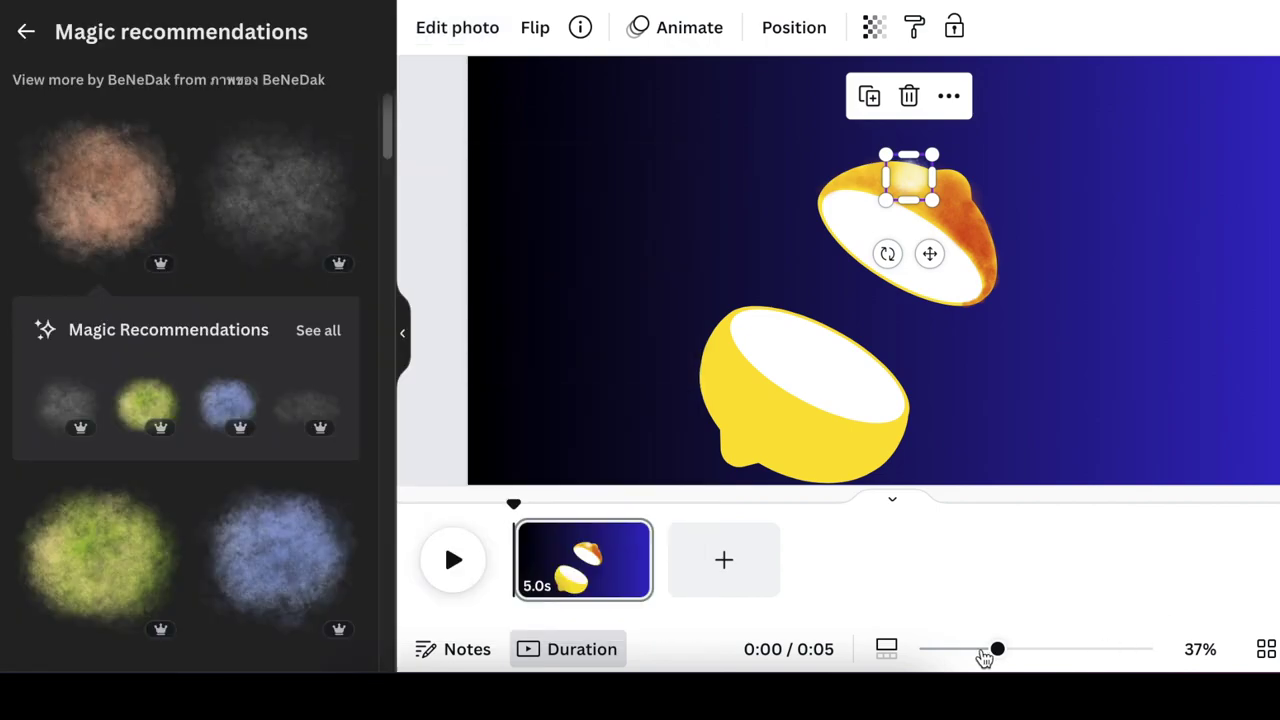
- Tilt and fit the whitish stain along the upper half's crown as a highlight and send it backward one layer
left_click_drag(997, 649, 1028, 649)
scroll(1036, 432, "up", 3)
scroll(1043, 443, "down", 2)
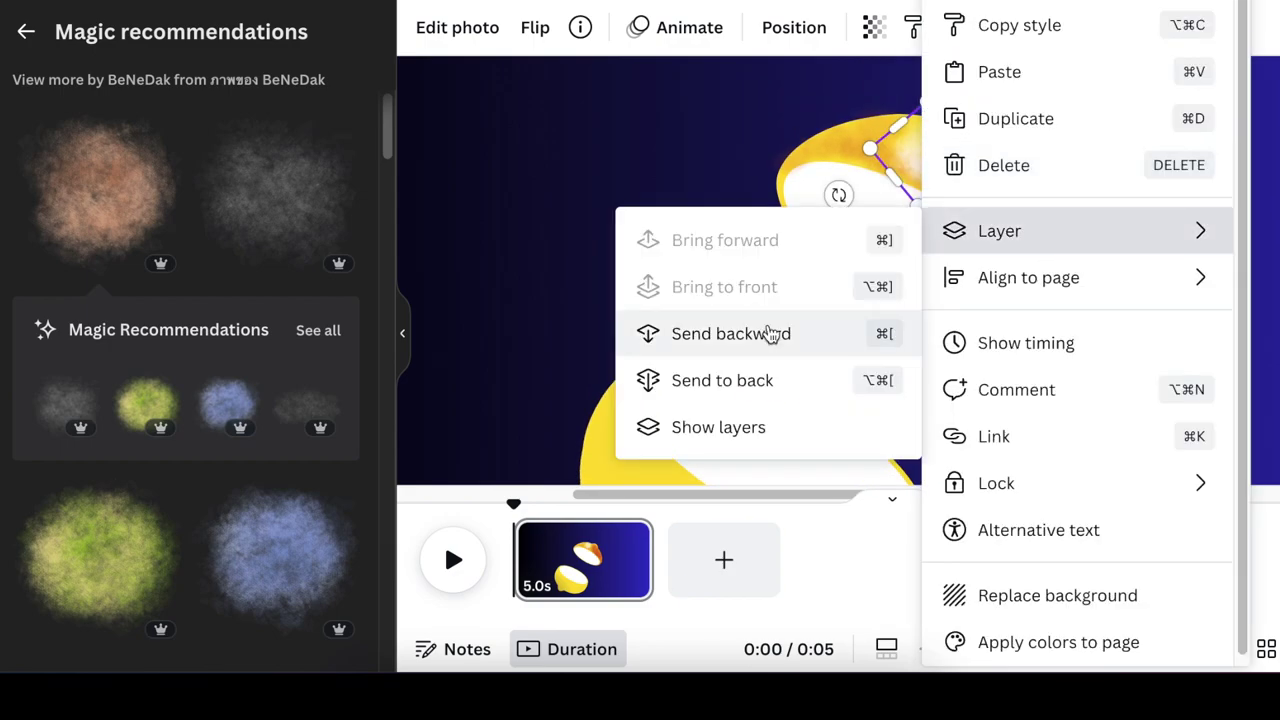
left_click(770, 334)
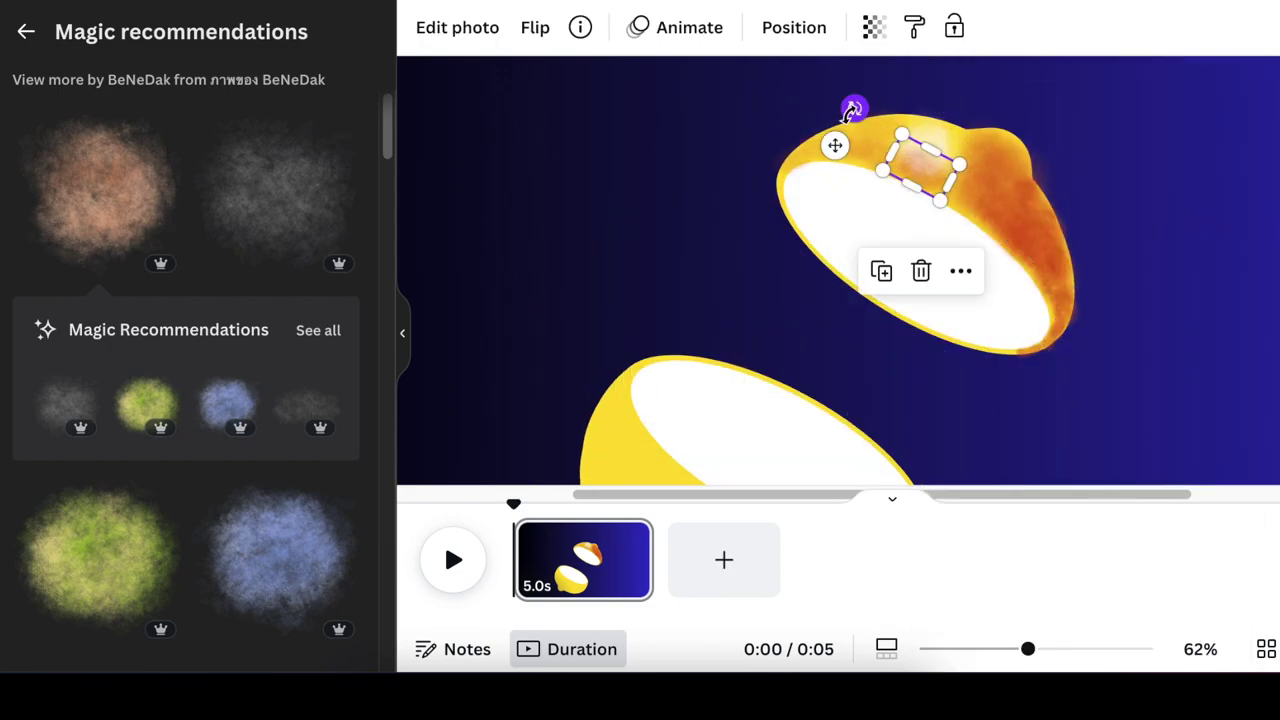
left_click(1137, 223)
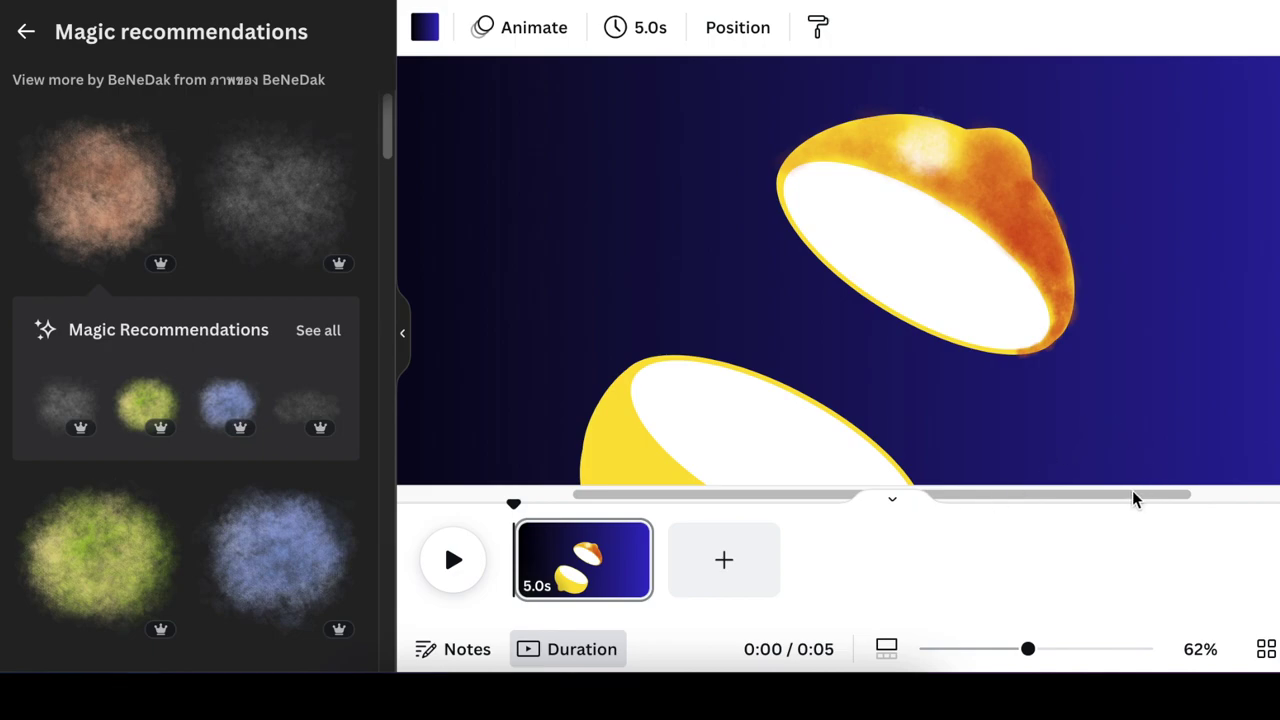
left_click_drag(1117, 498, 1100, 499)
scroll(1142, 437, "up", 1)
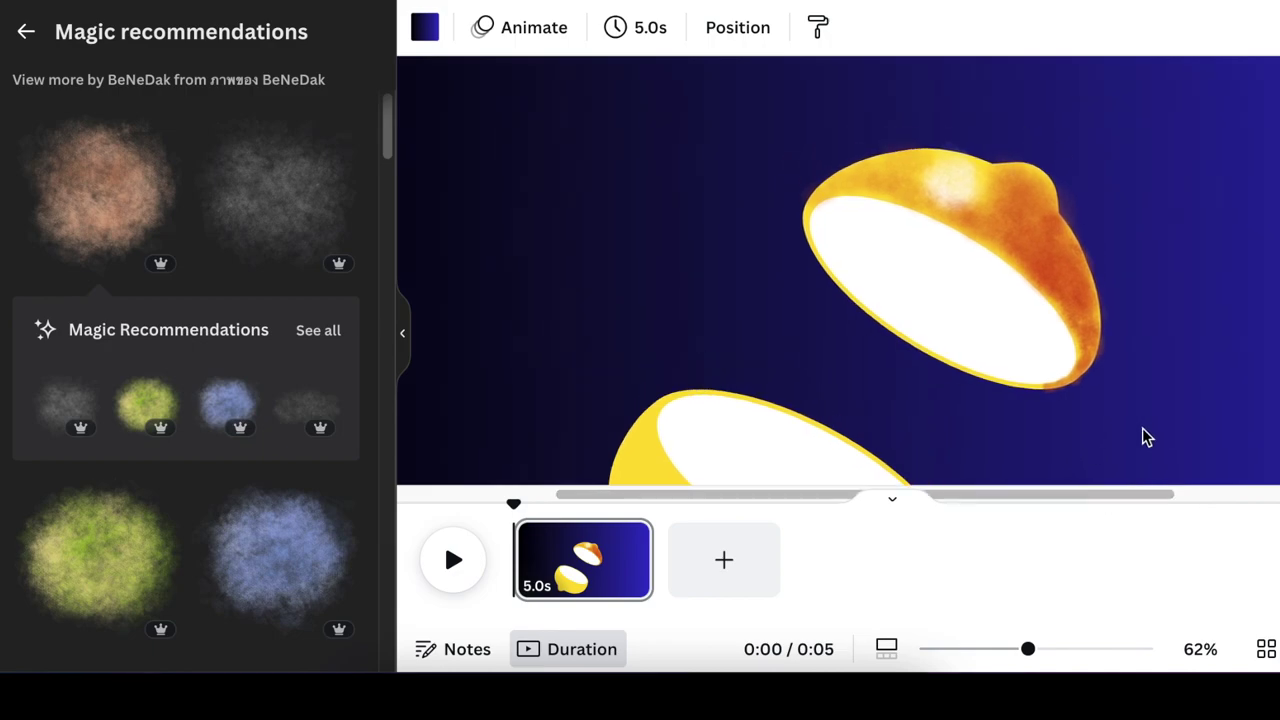
- Place a copy of the whitish highlight stain on the outer rind of the lower lemon half
scroll(1146, 437, "up", 2)
scroll(1146, 437, "down", 3)
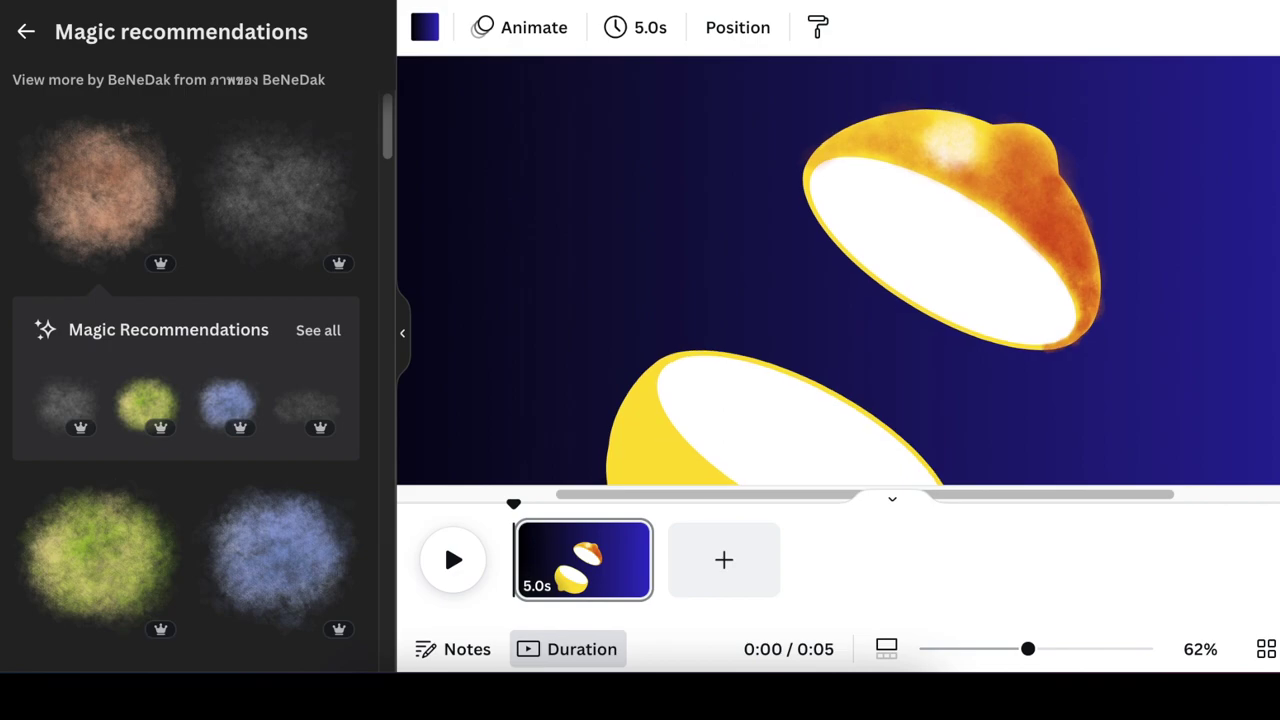
left_click(1086, 222)
left_click_drag(674, 449, 689, 457)
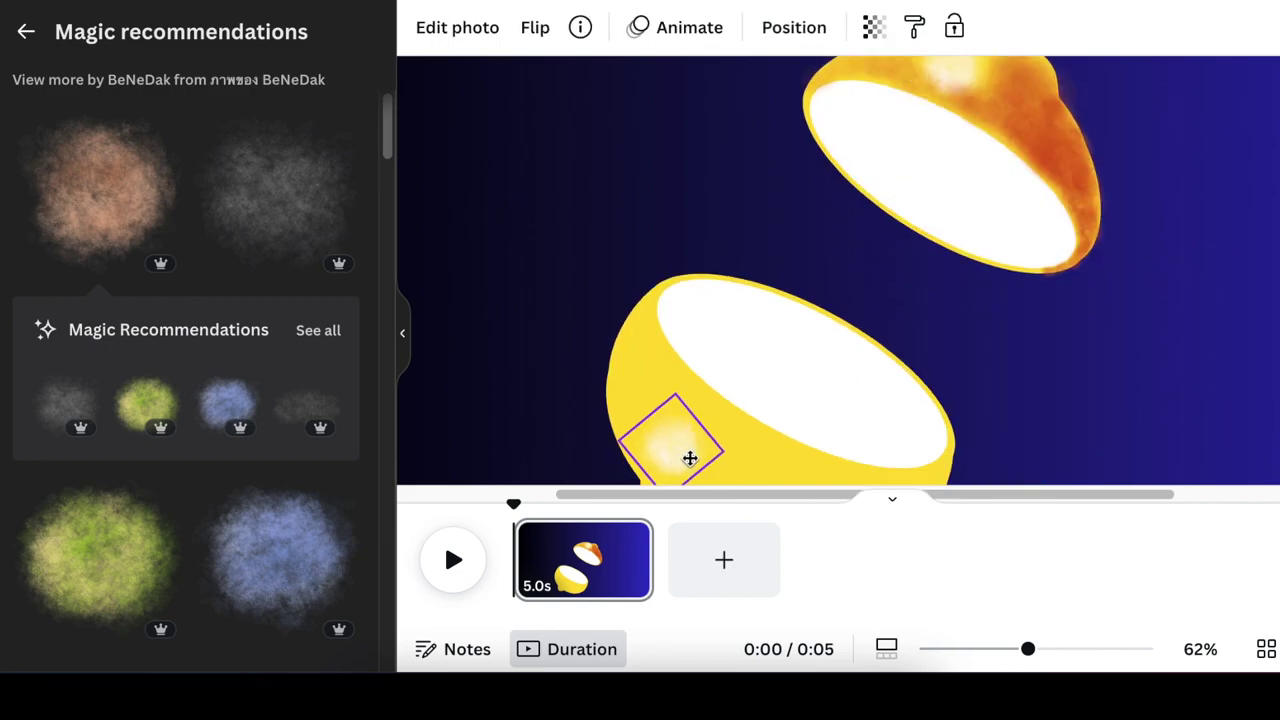
- Duplicate the orange-brown watercolor stain repeatedly and spread the copies over the lower half's rind beneath the cut face as shading
left_click_drag(868, 515, 897, 574)
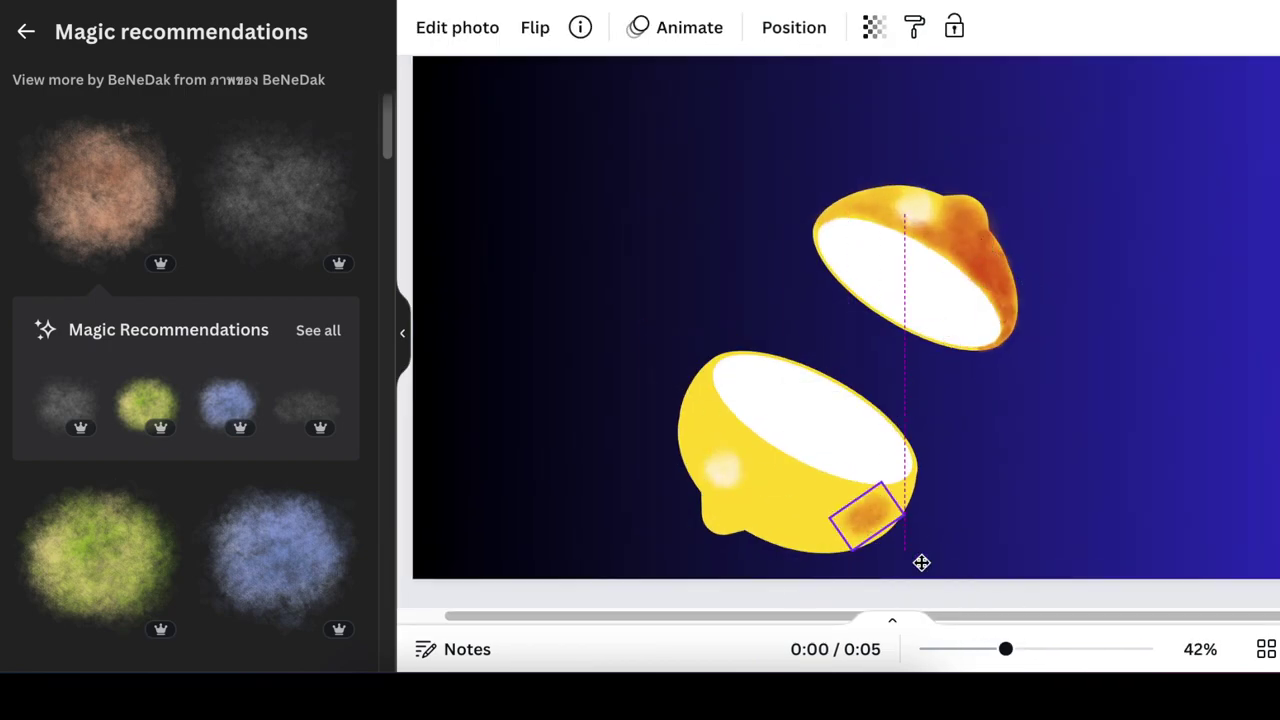
key("ctrl+d")
left_click_drag(814, 540, 834, 506)
key("ctrl+d")
left_click_drag(863, 576, 913, 550)
key("ctrl+d")
left_click_drag(913, 550, 866, 560)
key("ctrl+d")
mouse_move(866, 560)
left_mouse_down()
mouse_move(926, 551)
mouse_move(866, 537)
left_mouse_up()
- Arrange more small orange stains along the lower half's outer edge and around its tip to complete the rind shading
left_click_drag(754, 516, 746, 483)
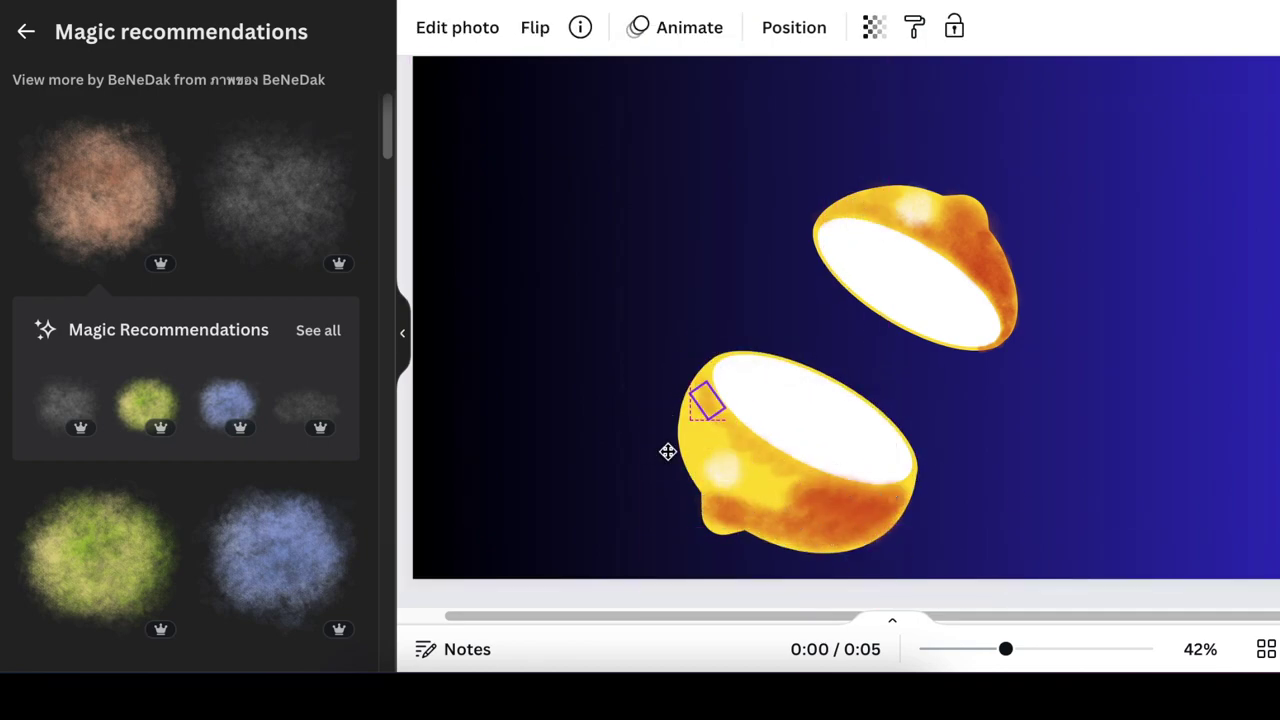
left_click_drag(725, 408, 734, 420)
left_click_drag(657, 463, 918, 490)
left_click(931, 522)
left_click_drag(836, 508, 729, 494)
left_click_drag(783, 528, 786, 534)
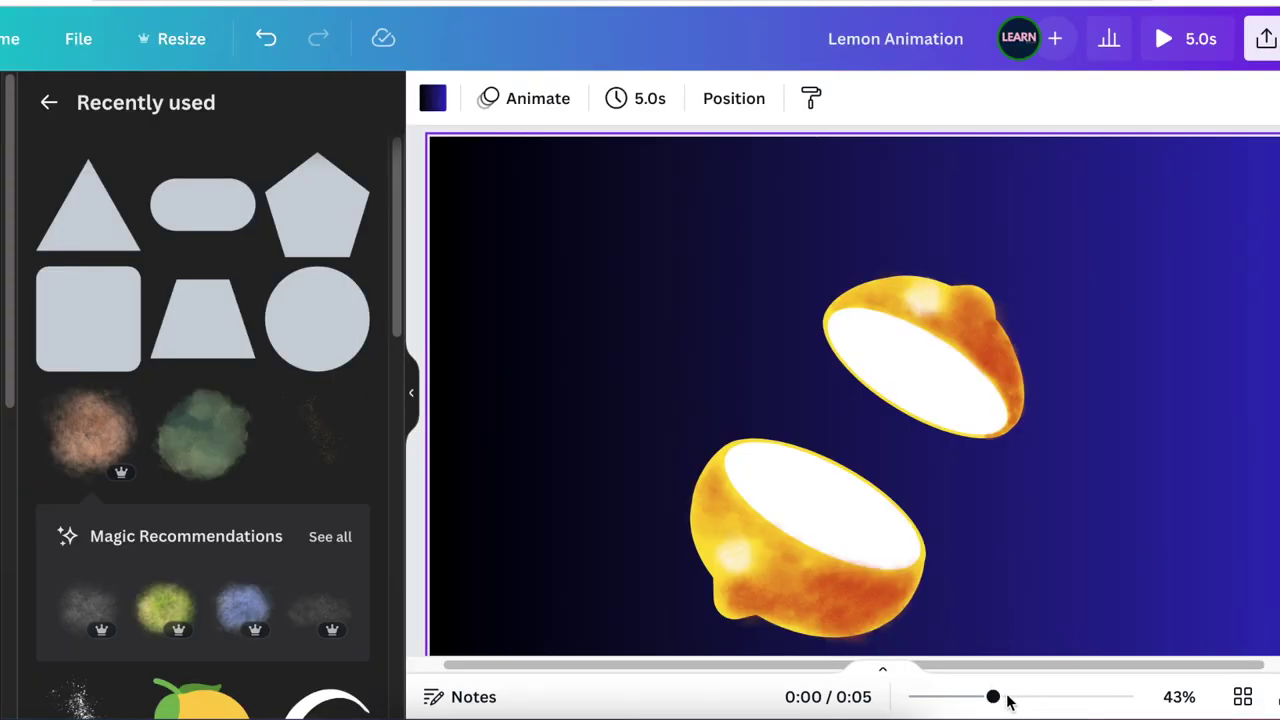
- Duplicate the upper half's white cut-face ellipse and fill the copy with the default yellow-to-orange gradient
left_click_drag(995, 697, 1025, 697)
left_click(965, 385)
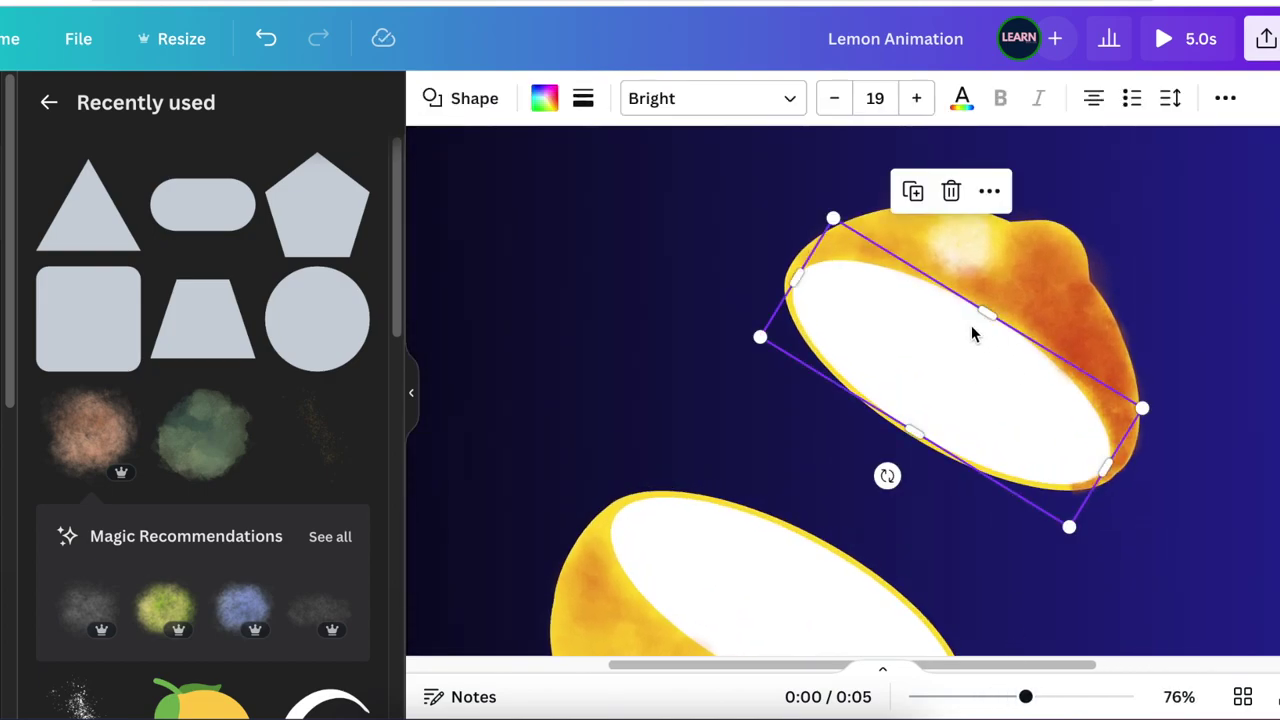
left_click(913, 191)
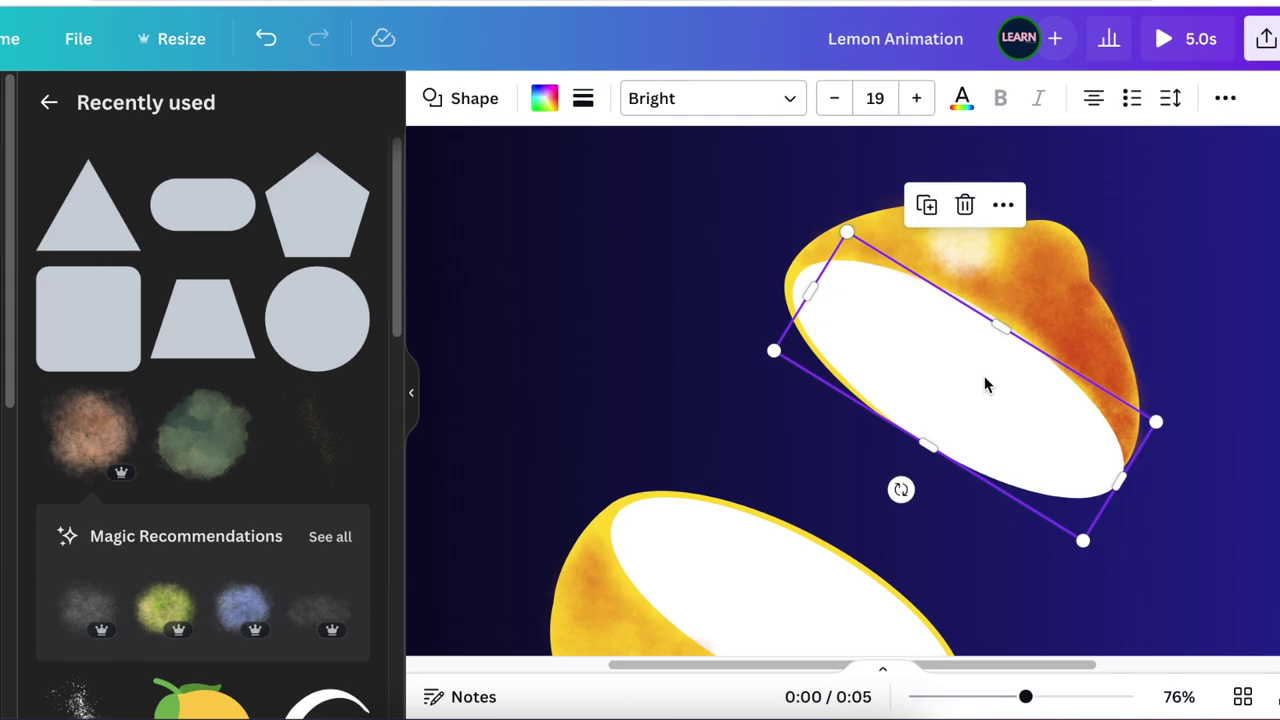
left_click(545, 100)
scroll(334, 370, "down", 8)
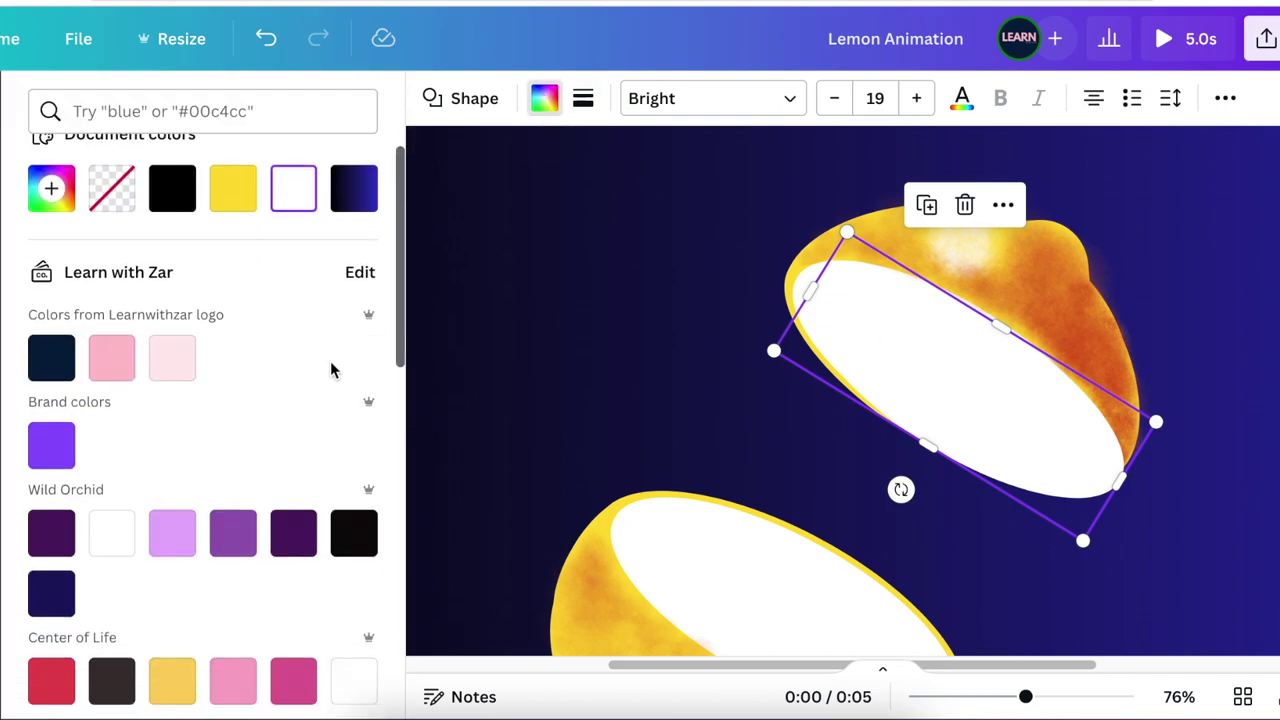
scroll(331, 371, "down", 3)
scroll(263, 591, "up", 10)
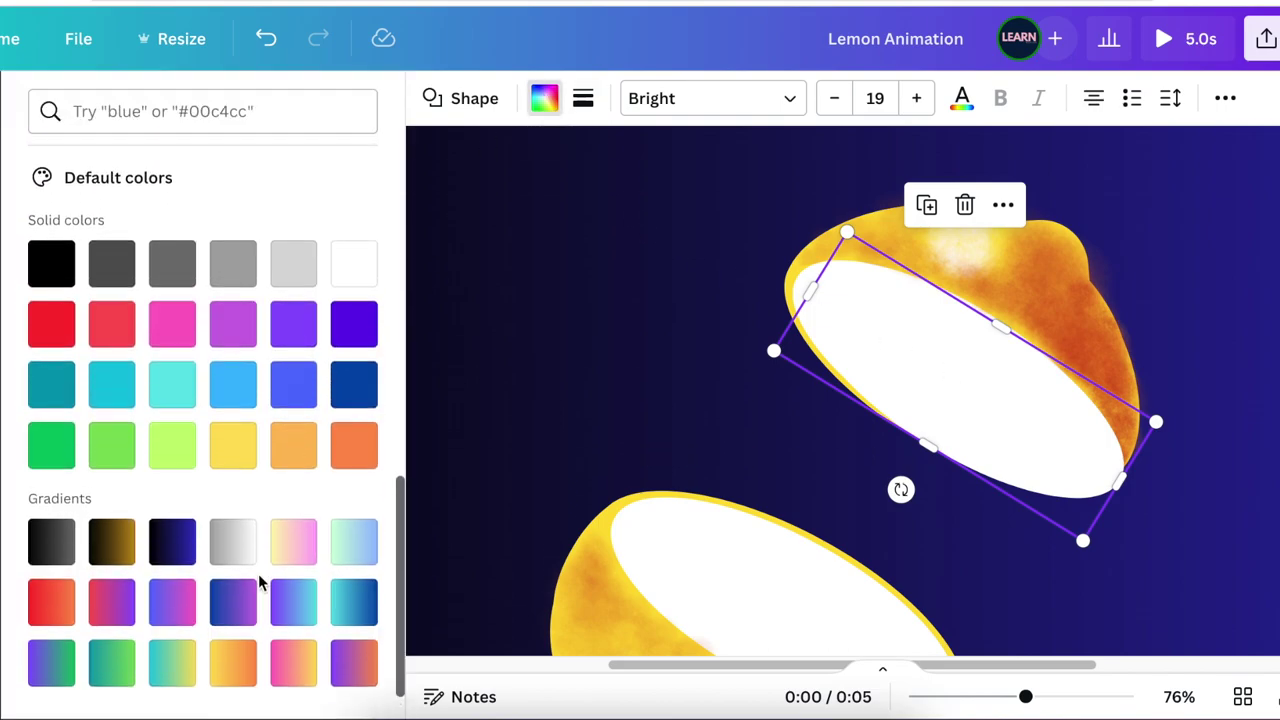
scroll(253, 540, "down", 10)
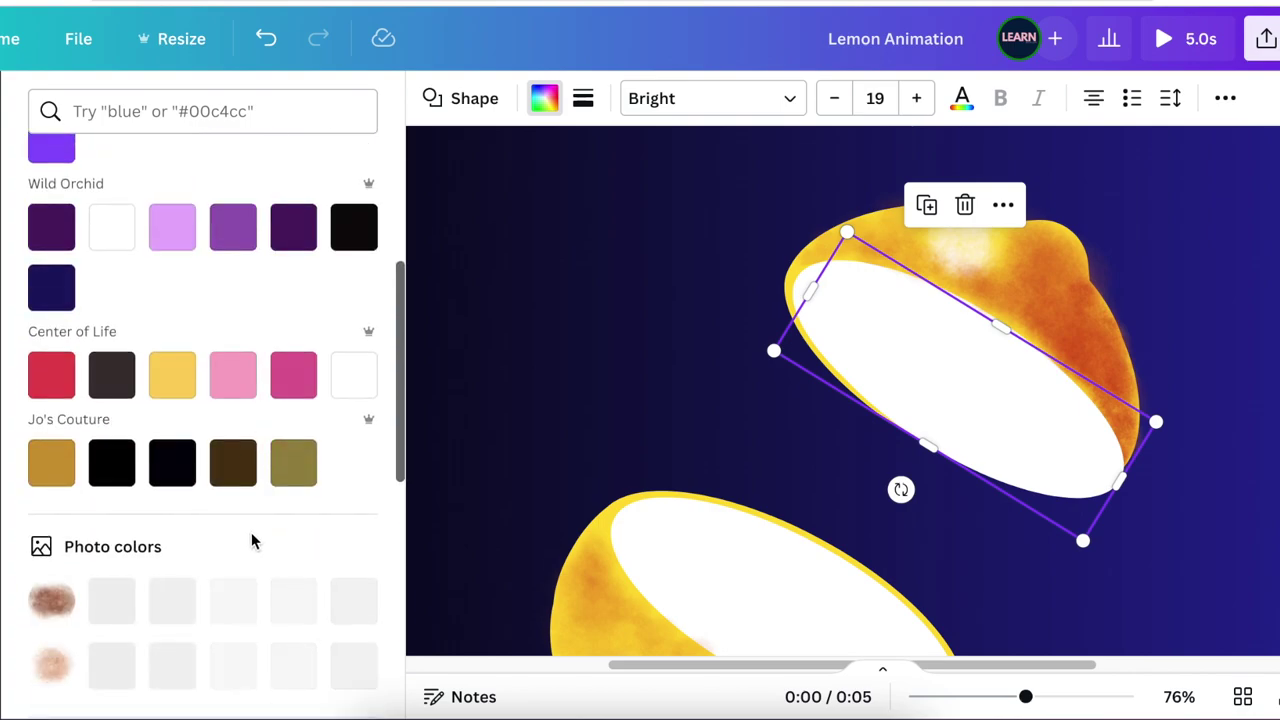
scroll(253, 540, "up", 6)
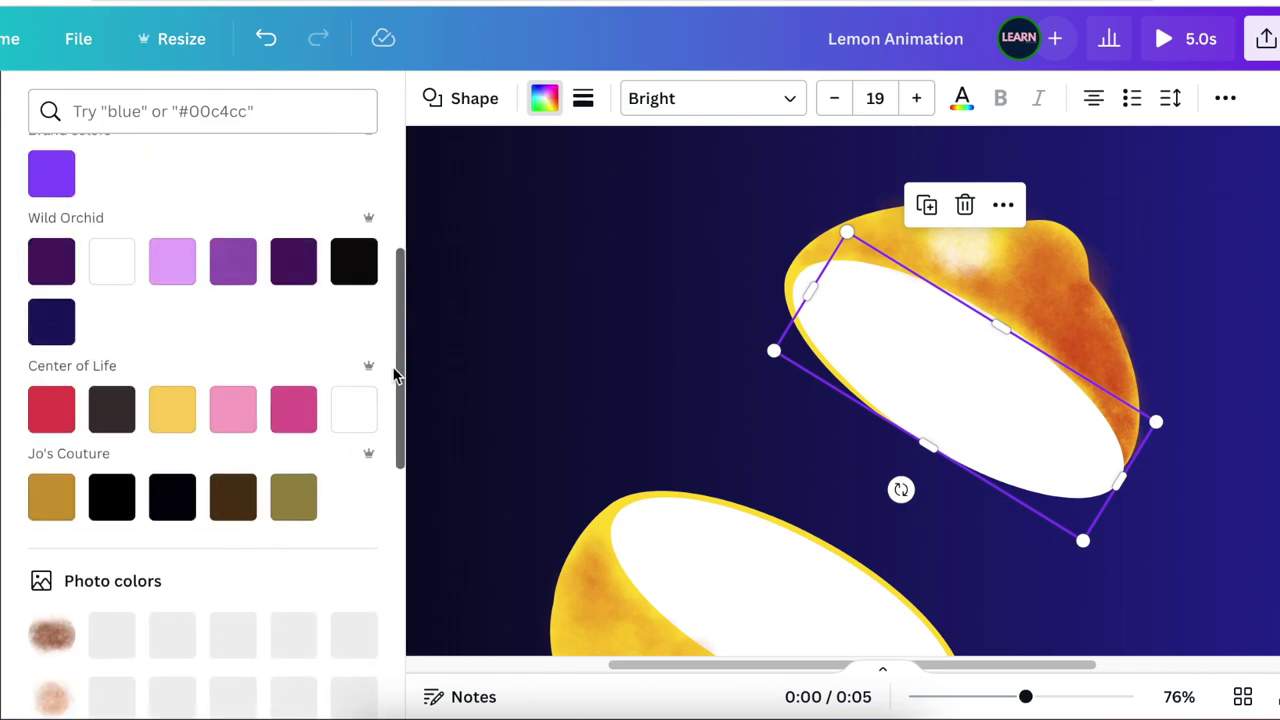
left_click_drag(404, 357, 410, 638)
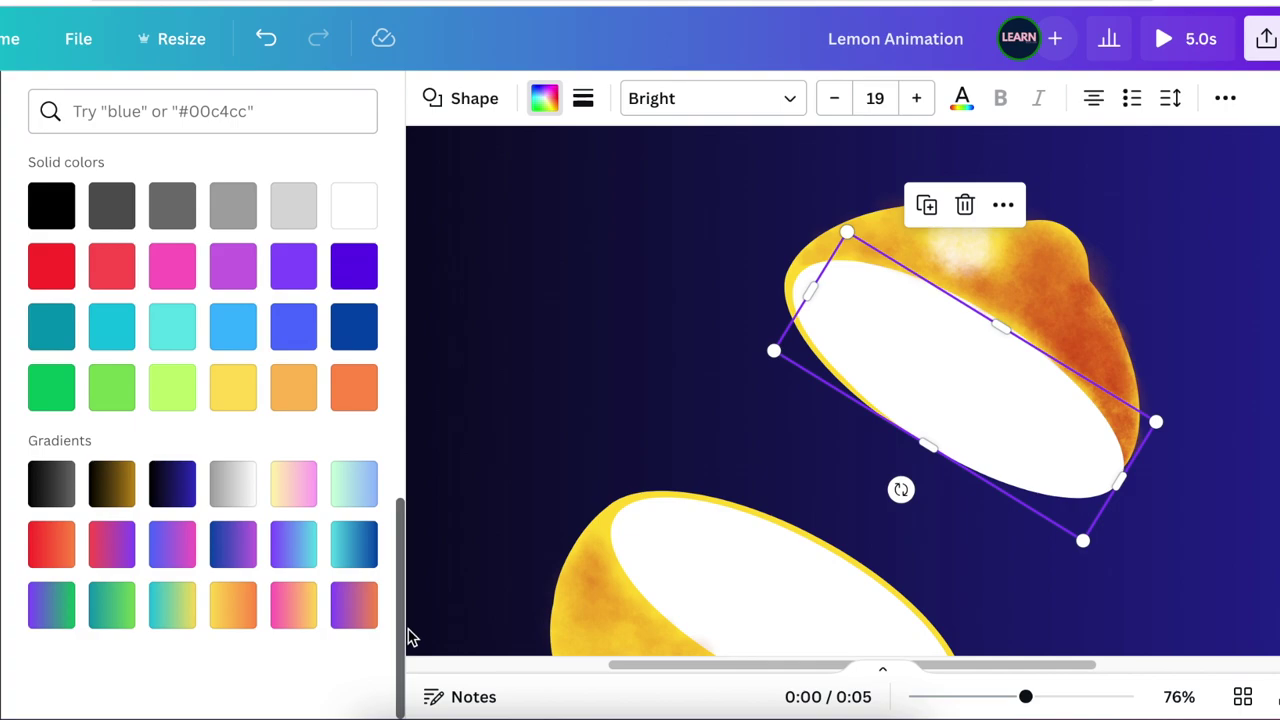
left_click(232, 612)
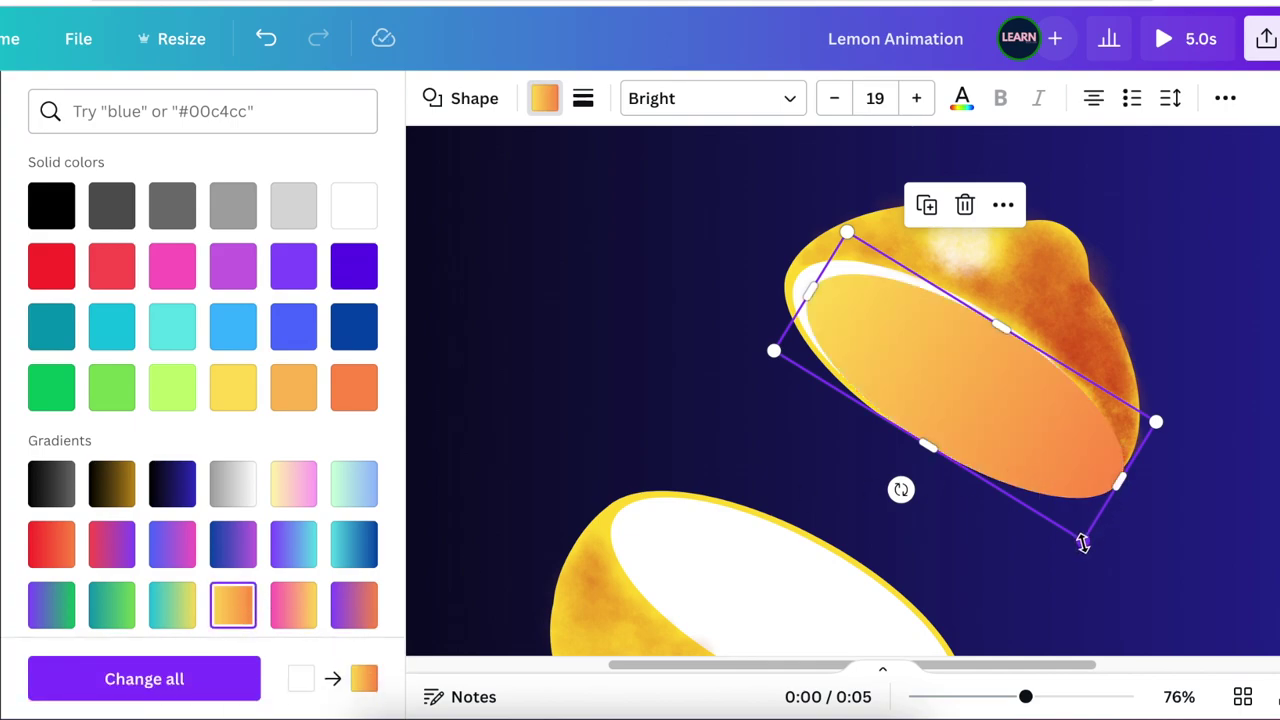
- Shrink the gradient ellipse slightly and center it inside the white one, leaving a thin white rim all around
left_click_drag(1080, 537, 1068, 517)
left_click_drag(990, 321, 983, 318)
left_click(1215, 525)
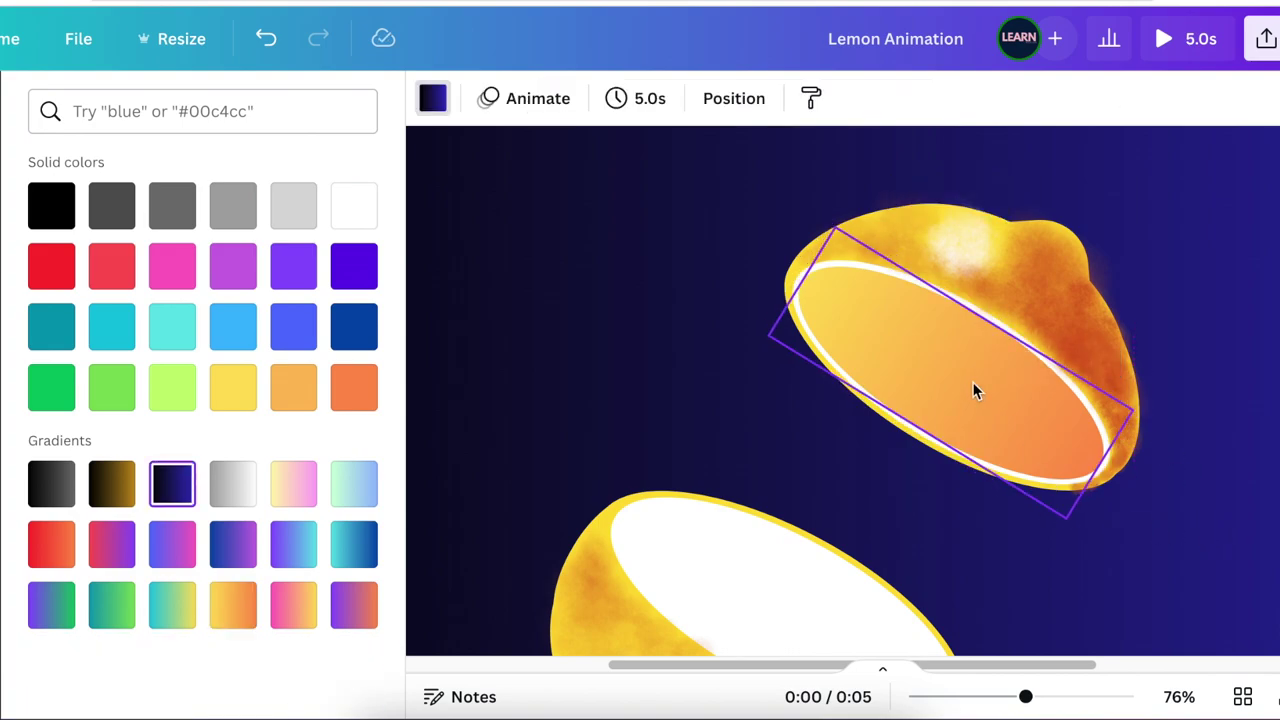
- Add a straight white line for dividing the upper half's orange cut face
key("l")
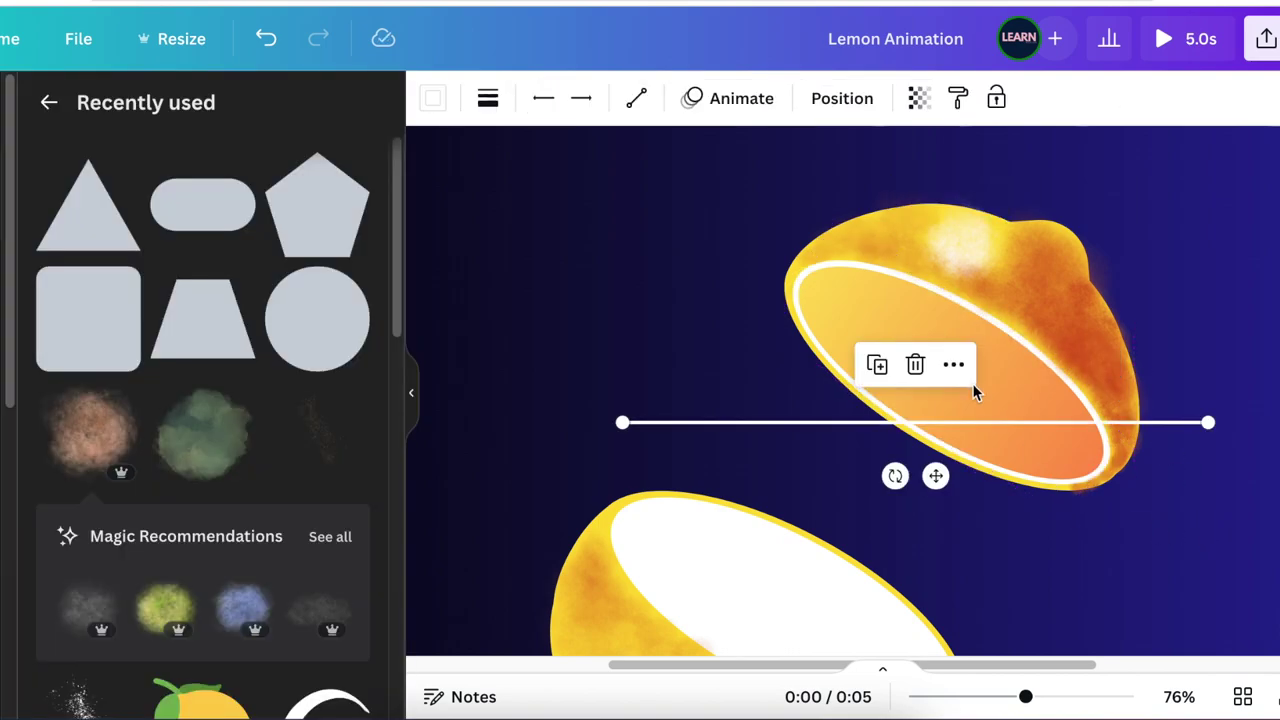